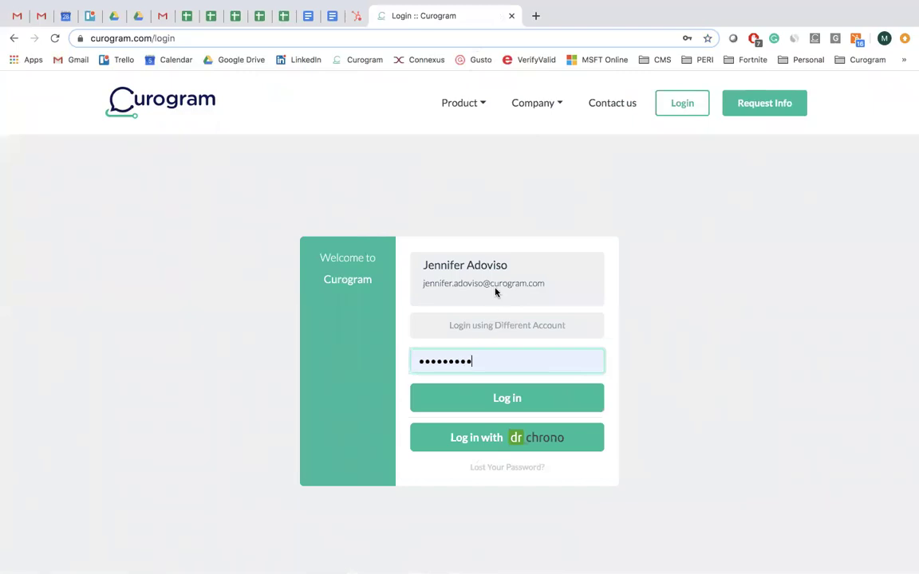
Sign in, mark the queued prescription-refill task completed, and go to Messenger.
click(488, 407)
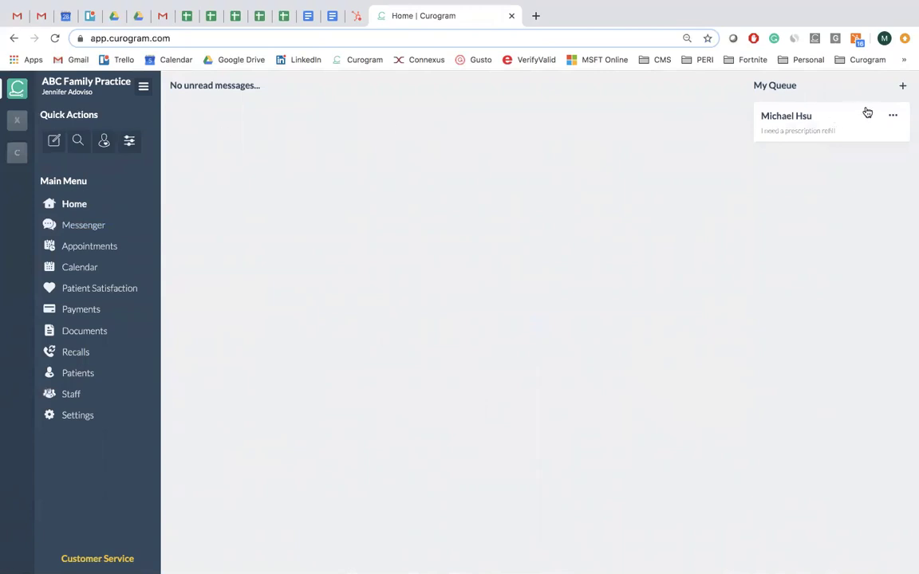
click(894, 116)
click(868, 149)
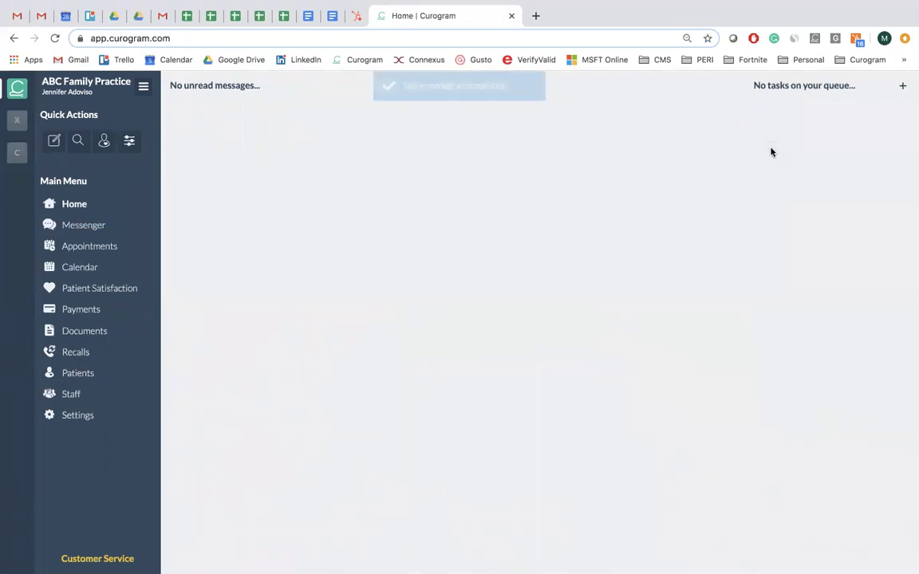
click(93, 227)
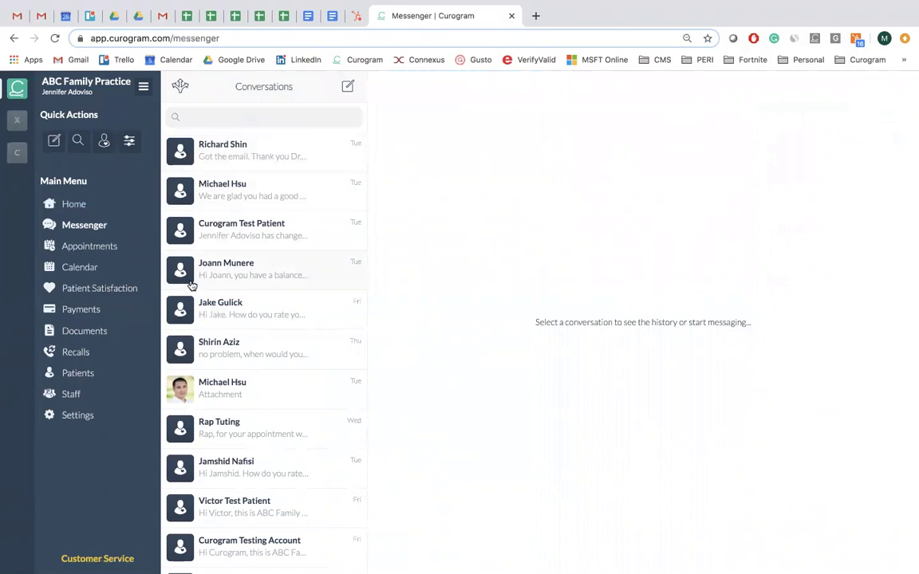
Browse the conversation list and open a patient's conversation.
scroll(191, 286, down, 3)
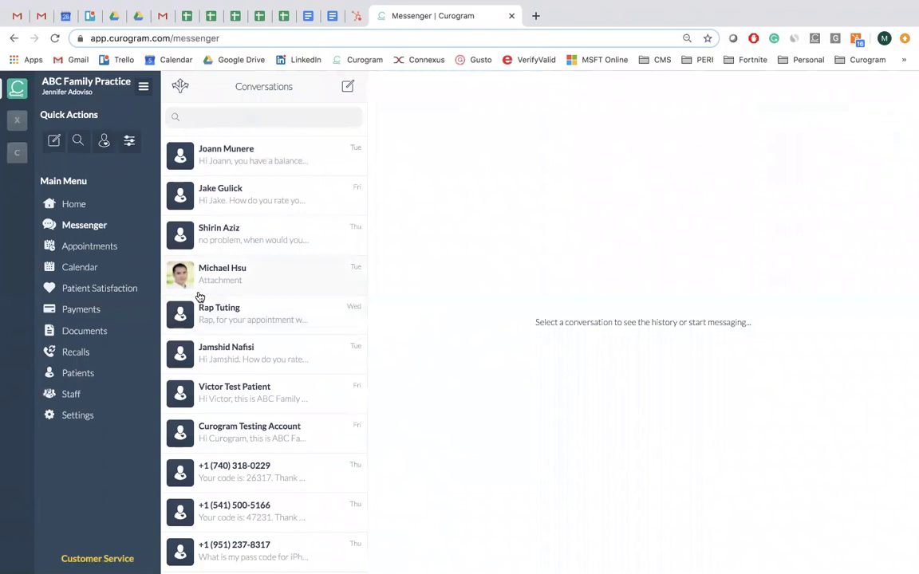
scroll(209, 287, down, 5)
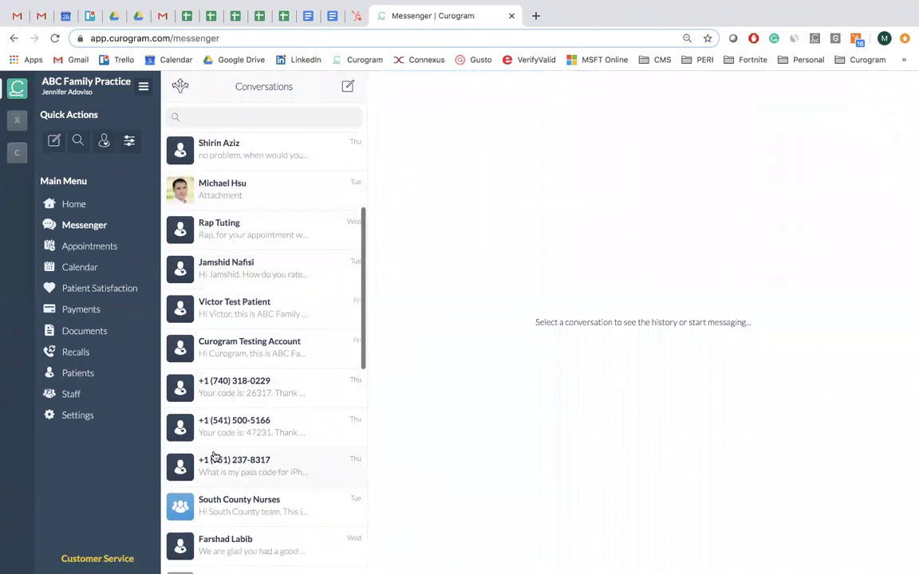
scroll(215, 467, down, 4)
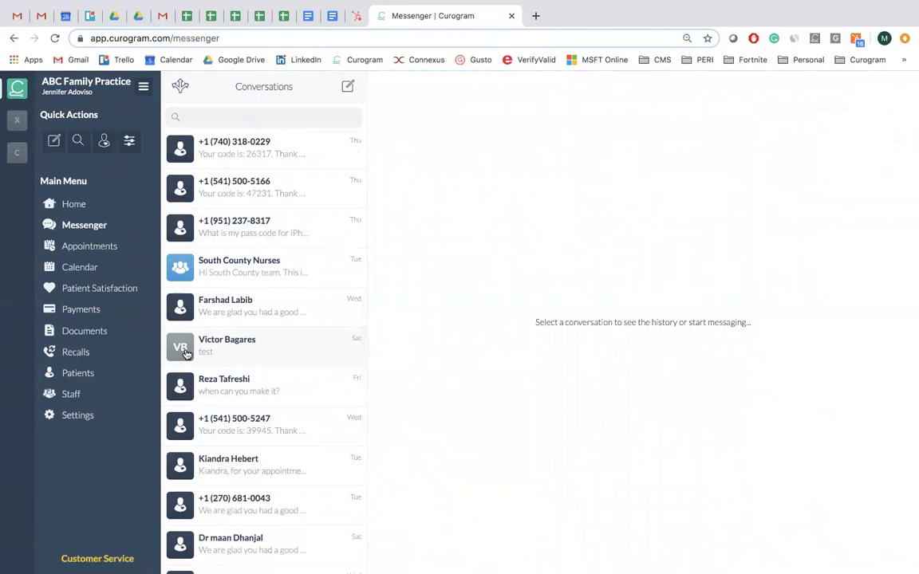
scroll(211, 344, up, 2)
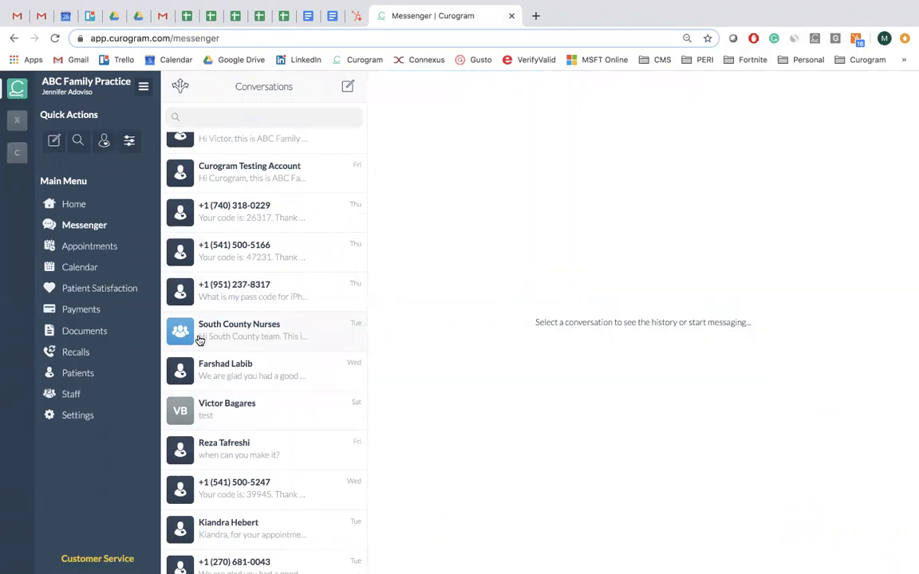
scroll(199, 340, up, 10)
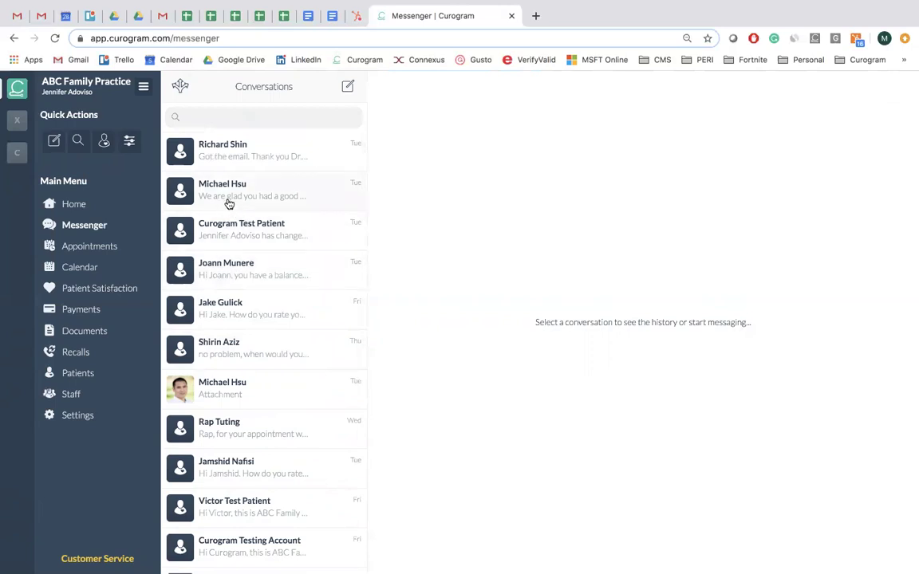
click(228, 204)
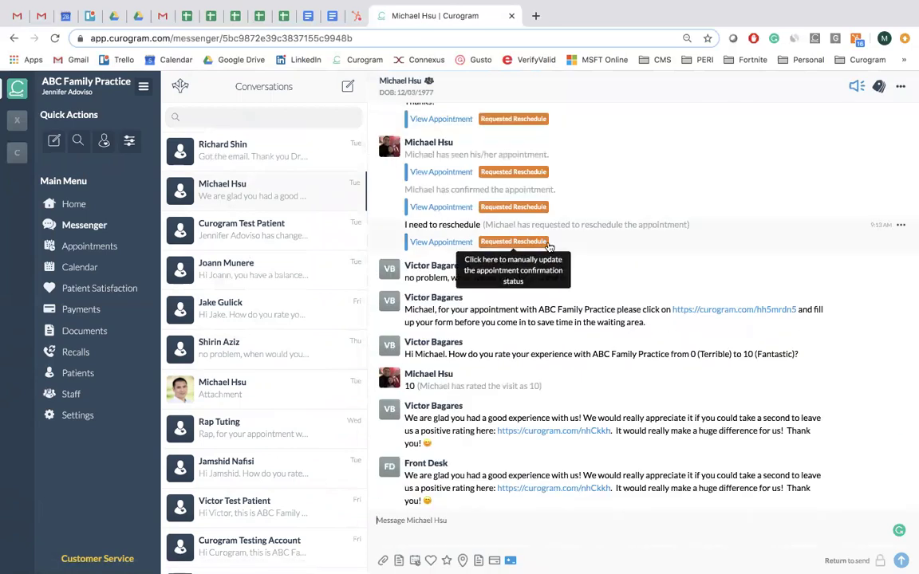
Scroll back through the patient's message history, then show the January 2020 calendar.
scroll(565, 287, up, 5)
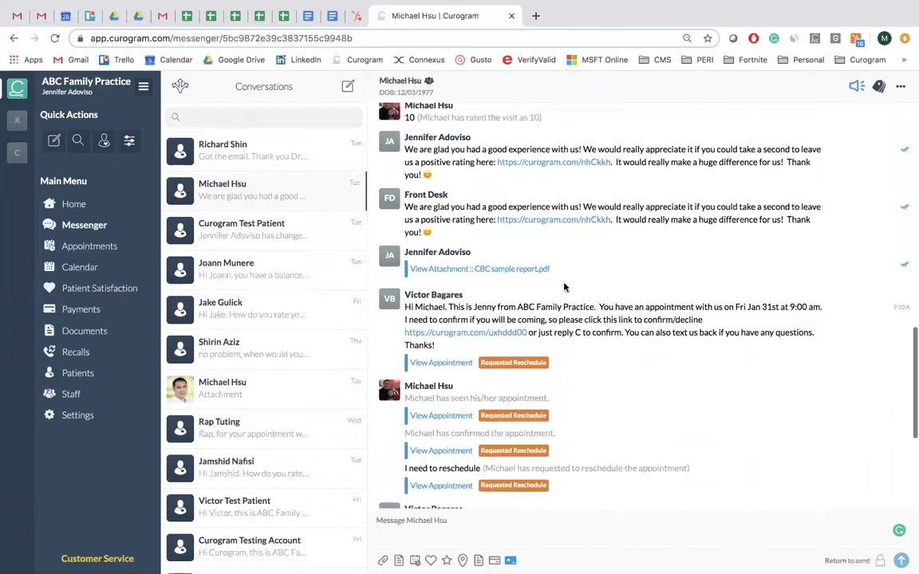
scroll(564, 285, up, 5)
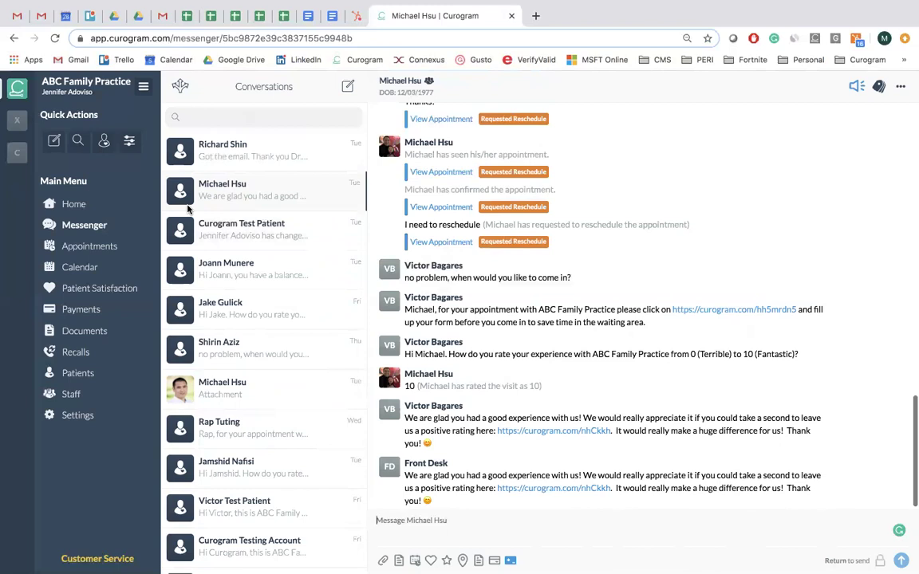
click(83, 269)
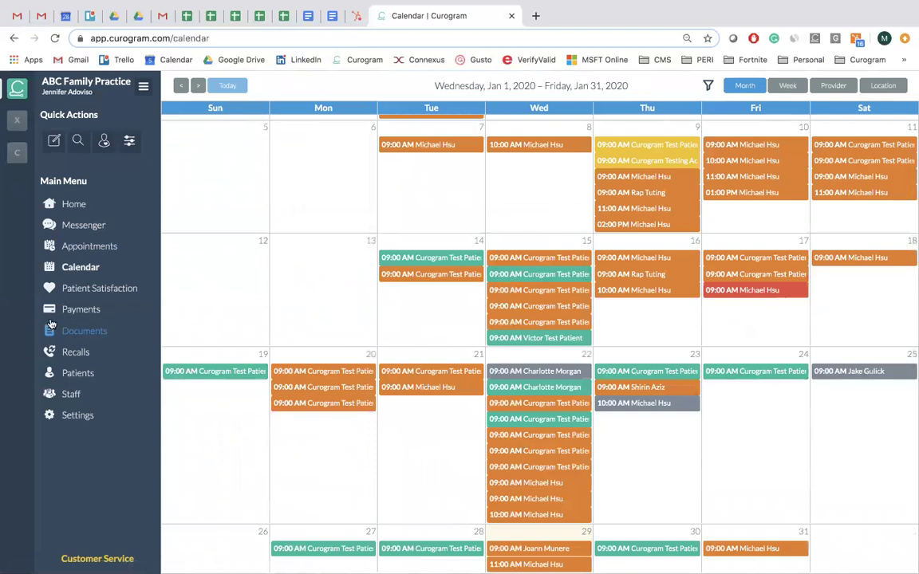
List appointments for 01/01/2020–01/30/2020 with all statuses and all providers selected, then reload.
click(90, 244)
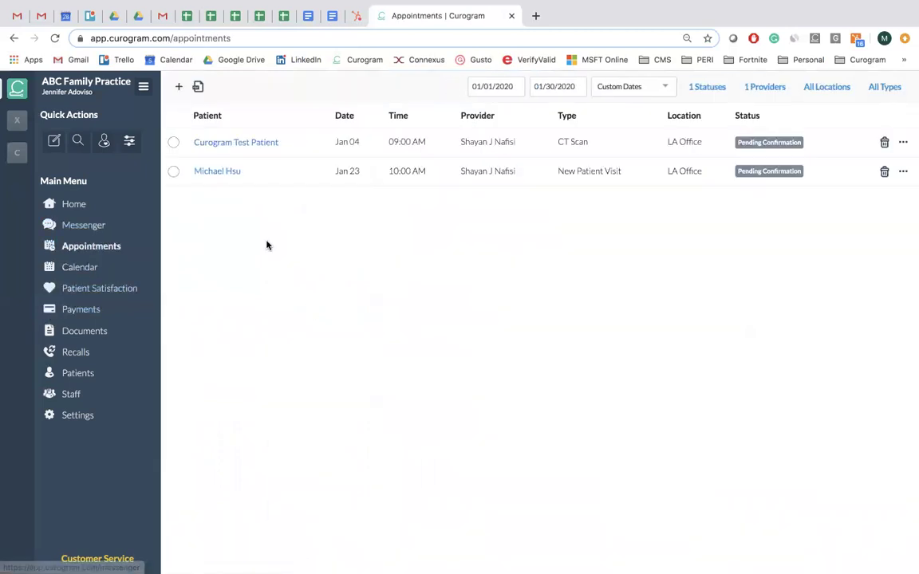
click(664, 87)
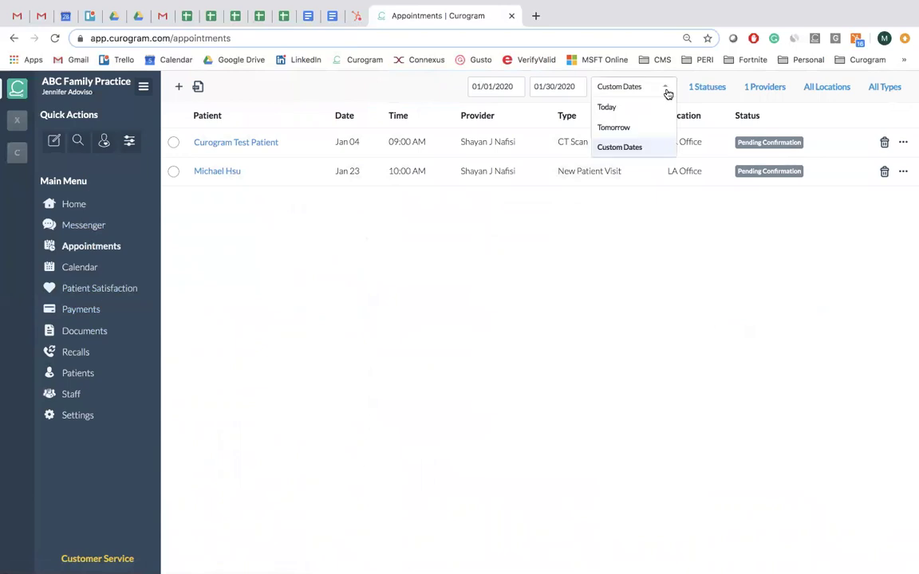
click(706, 87)
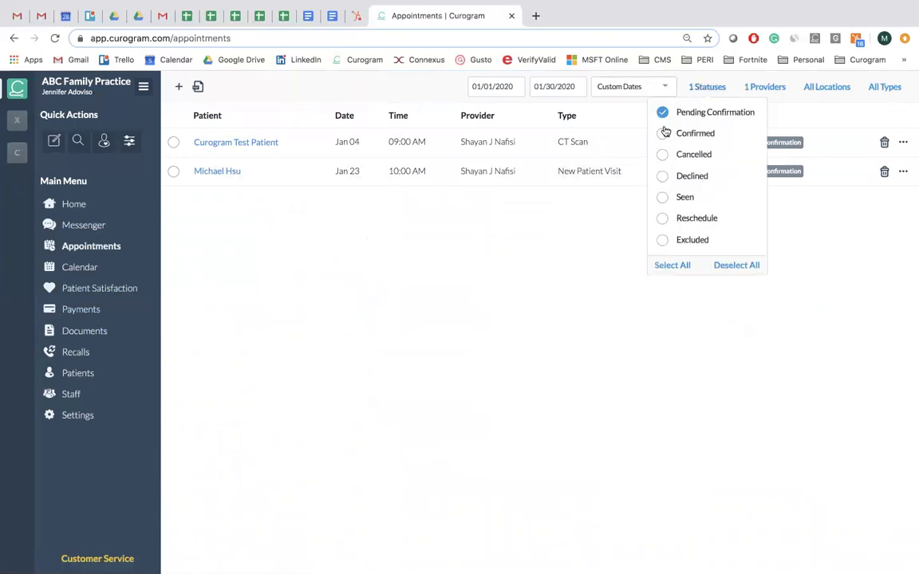
click(666, 265)
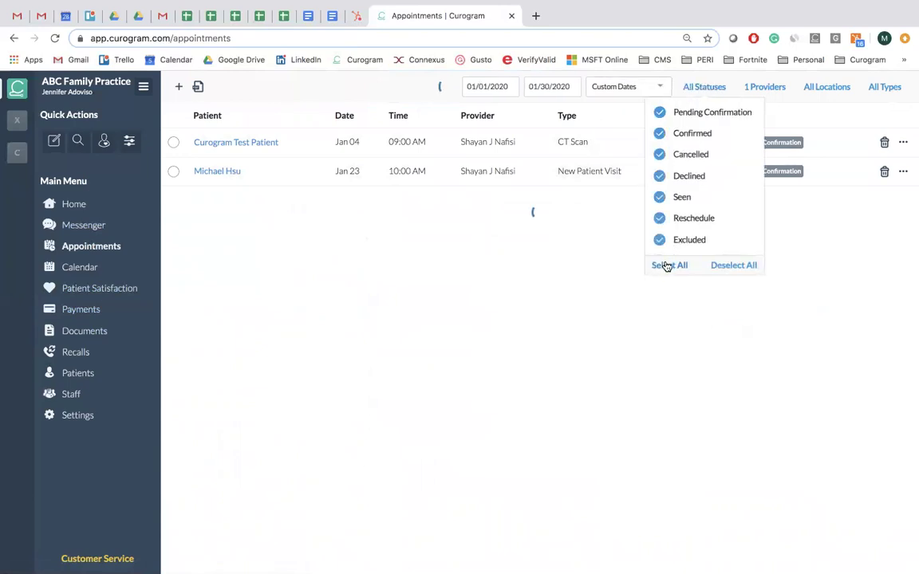
click(766, 87)
click(688, 176)
click(687, 154)
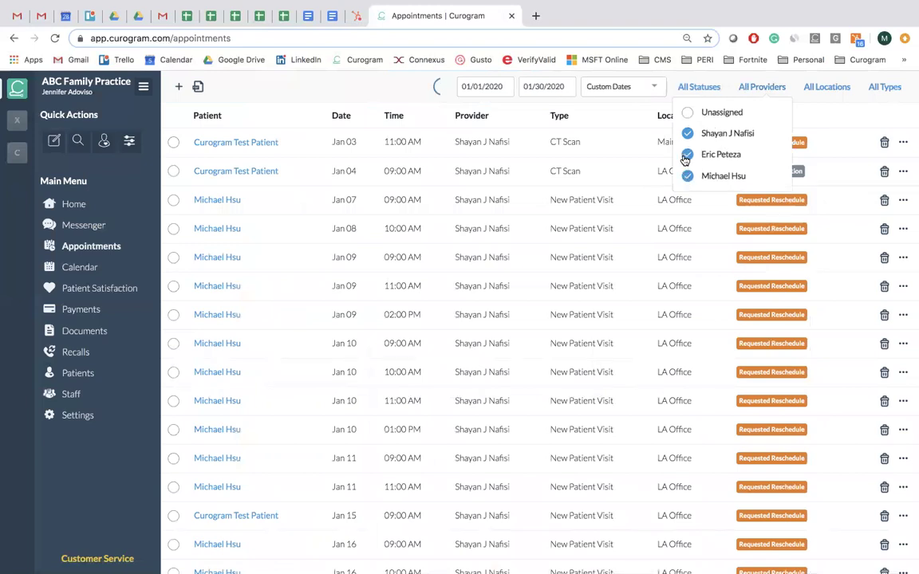
click(761, 88)
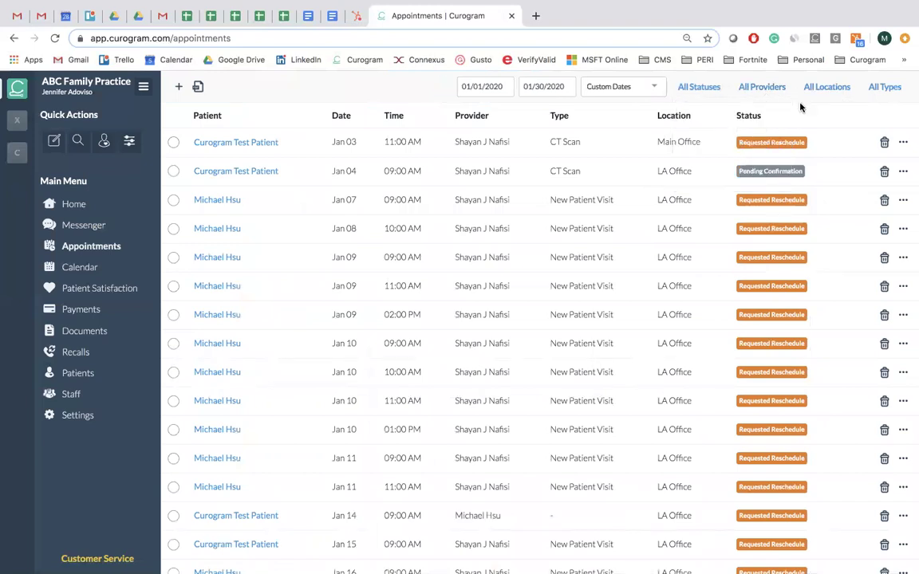
click(53, 40)
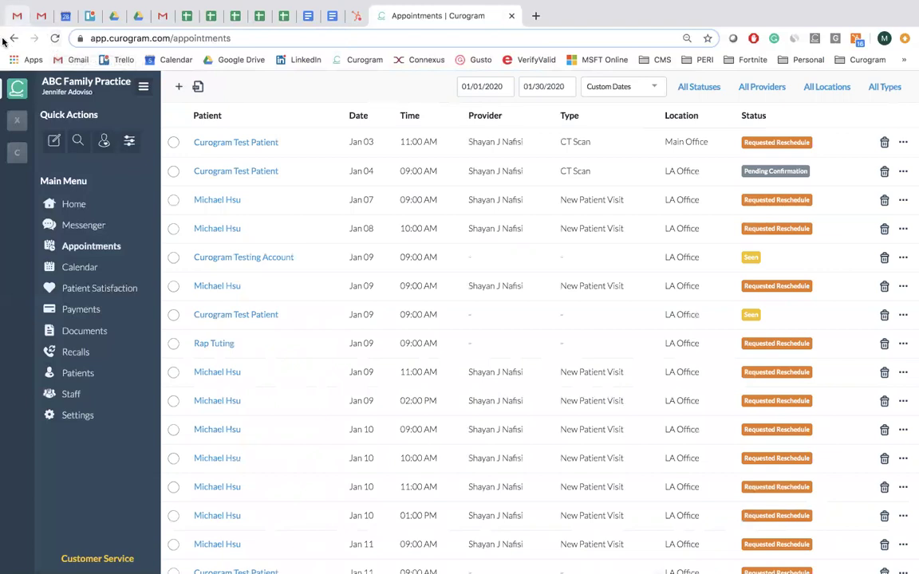
Return from the Appointments list to the Messenger conversations.
click(84, 226)
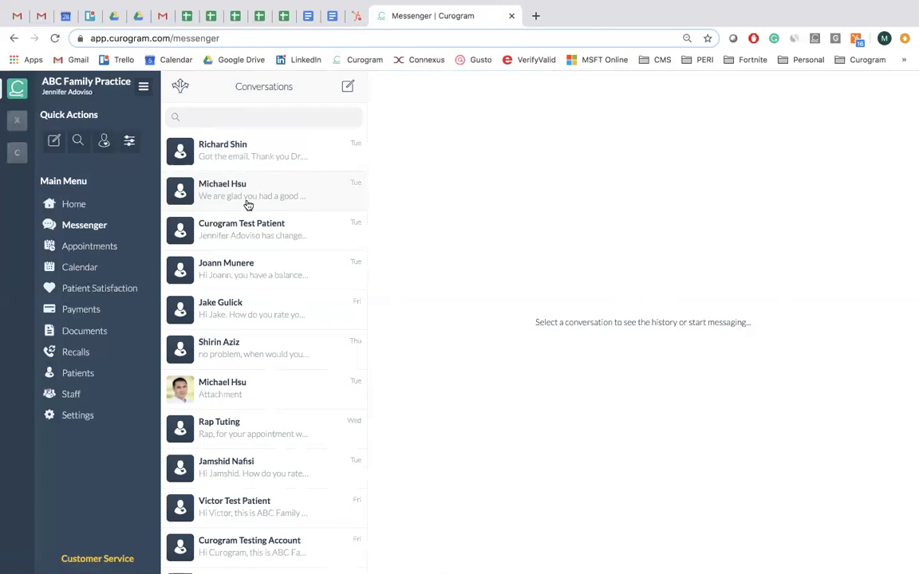
Open a conversation, then start a new appointment from Appointments, reopening the dialog after closing it.
click(248, 205)
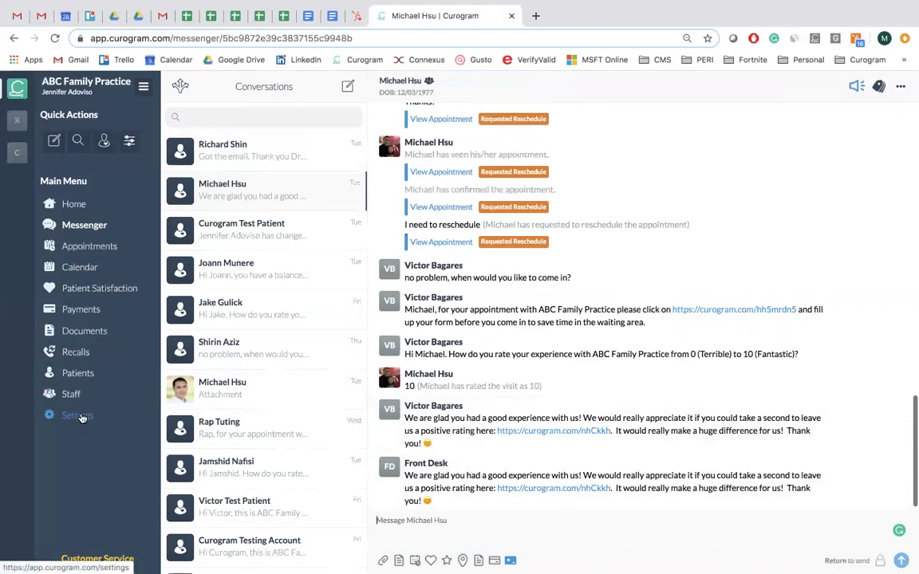
click(90, 254)
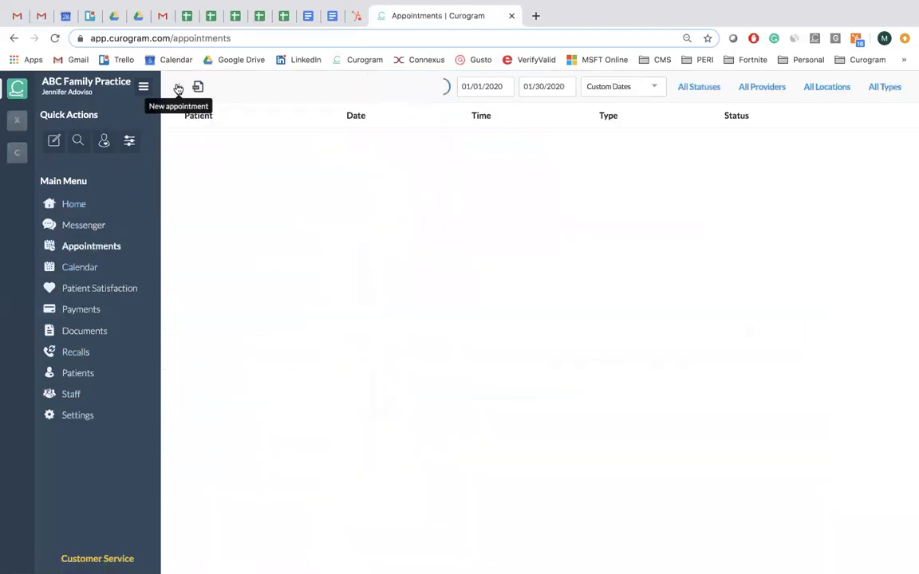
click(179, 88)
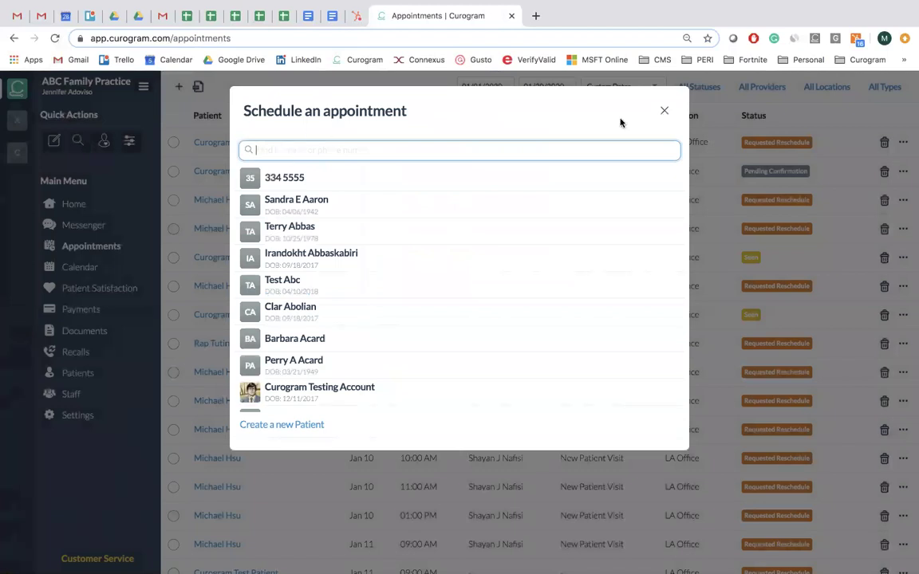
click(664, 111)
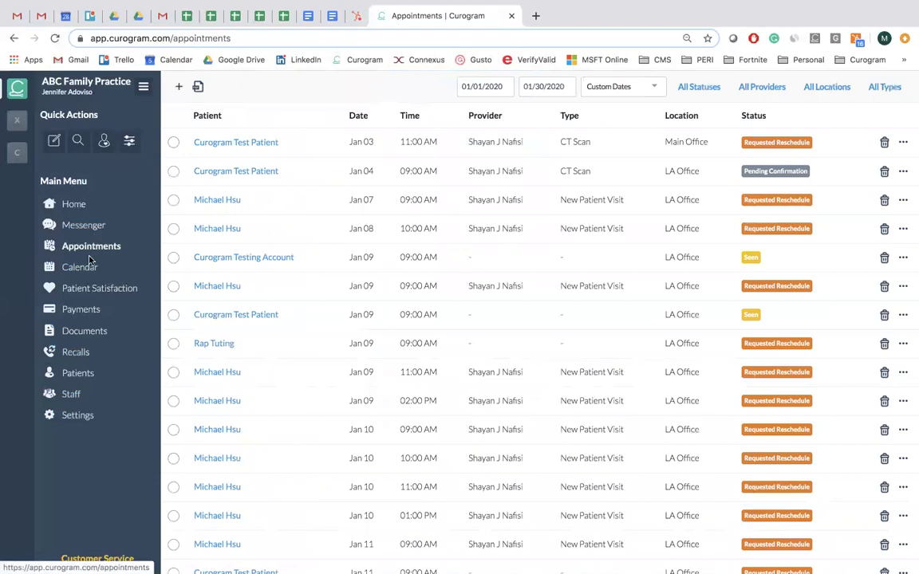
click(179, 87)
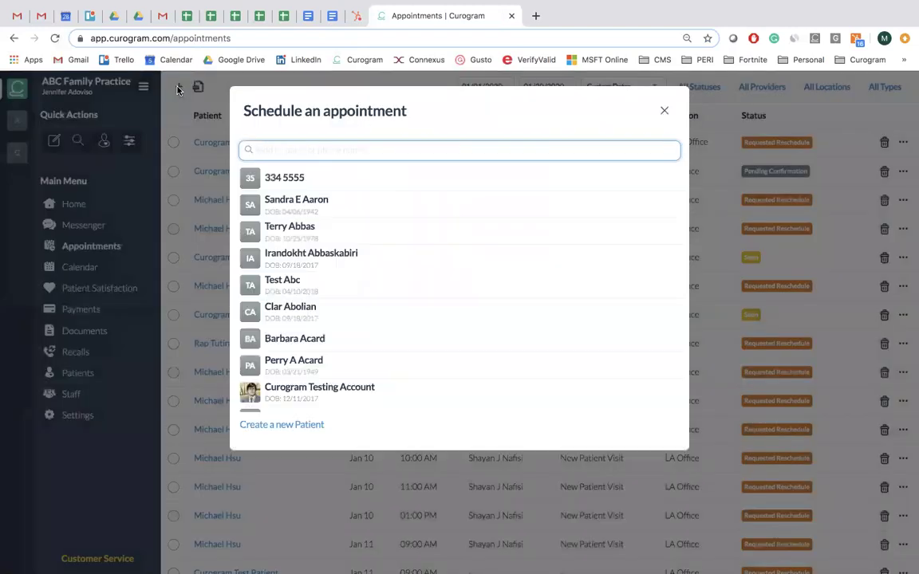
Create a new patient record with the patient's first name, last name and phone number.
click(269, 425)
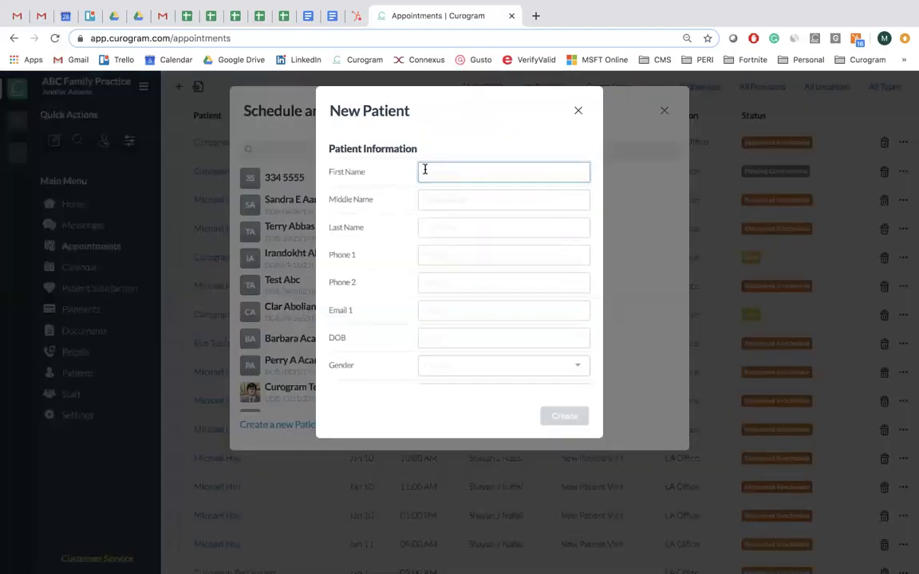
click(443, 228)
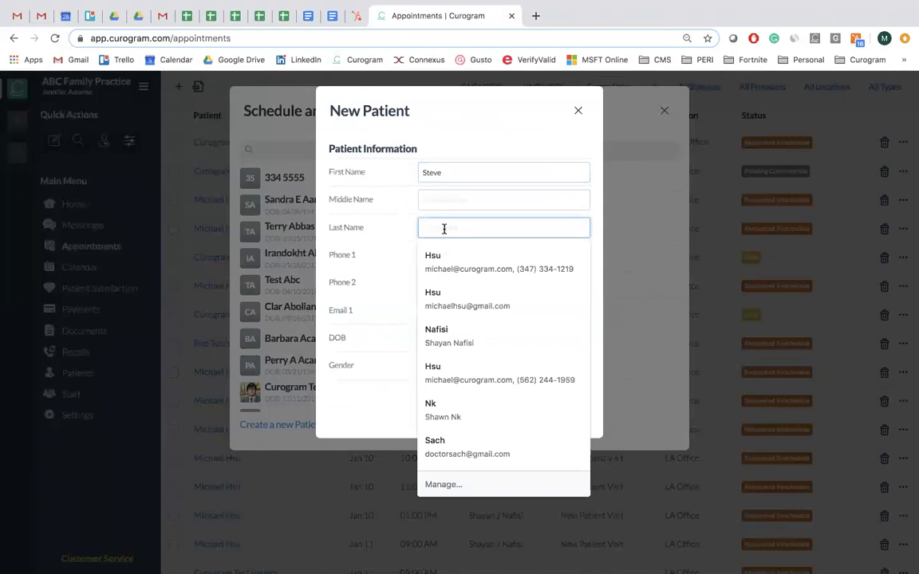
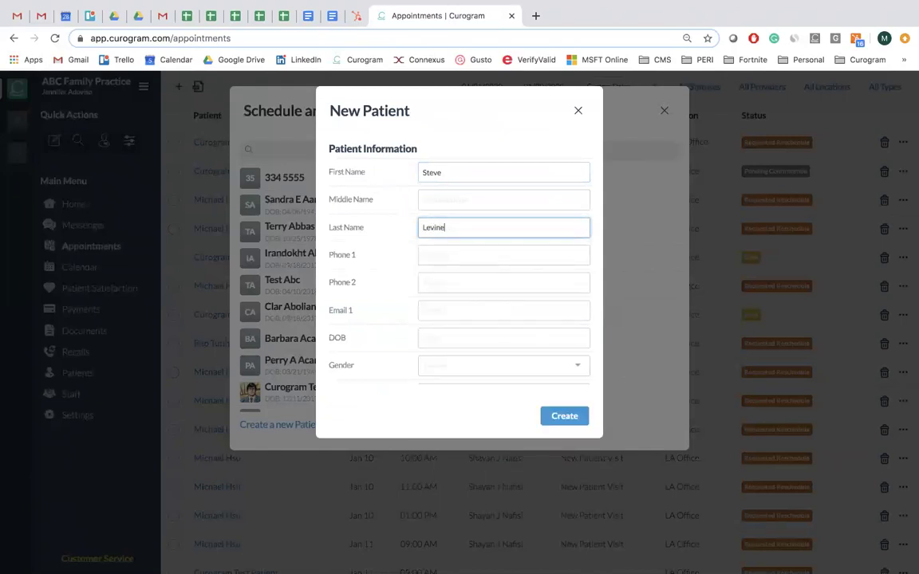
click(449, 260)
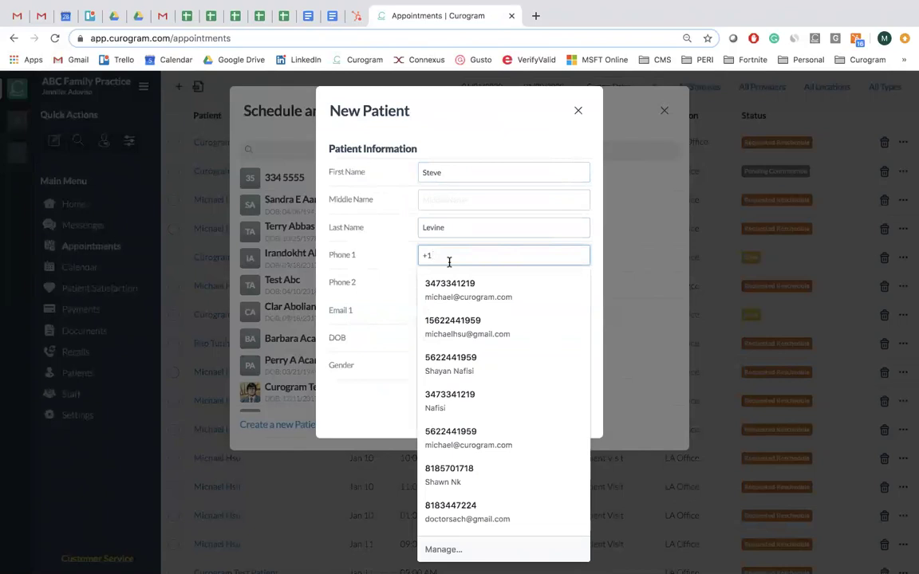
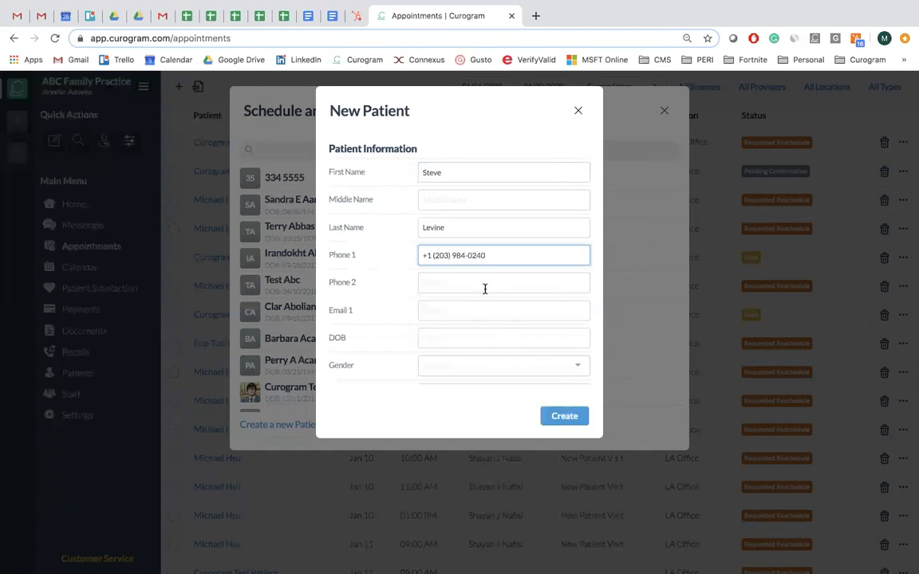
click(549, 421)
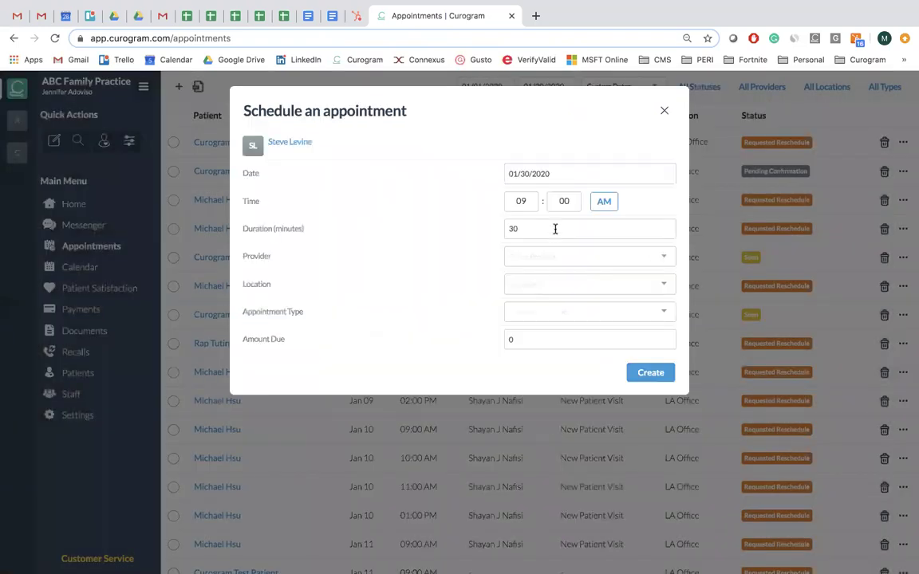
Book the patient for 10:00 AM with a provider at Main Office as a New Patient Visit.
double_click(520, 201)
text(10)
click(535, 256)
click(537, 285)
click(537, 285)
click(533, 323)
click(533, 311)
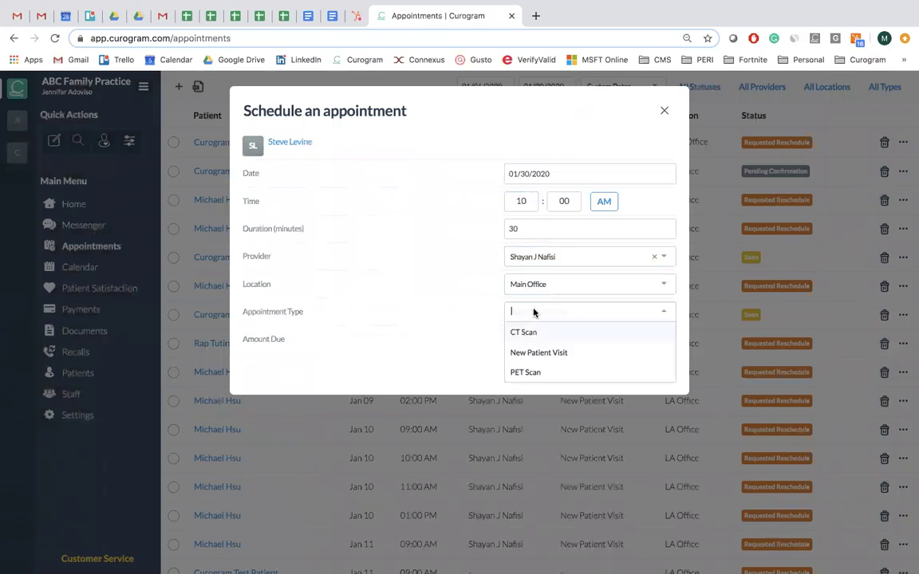
click(535, 353)
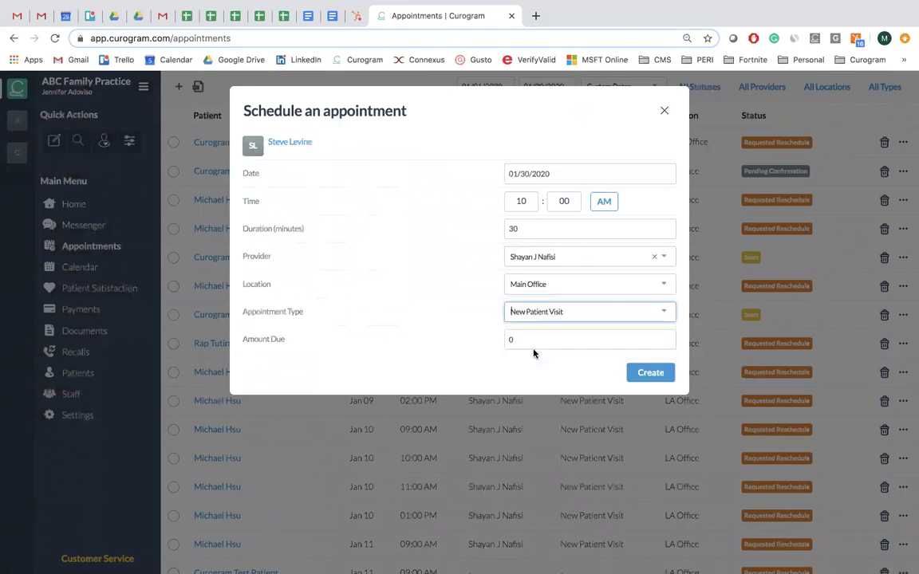
click(650, 373)
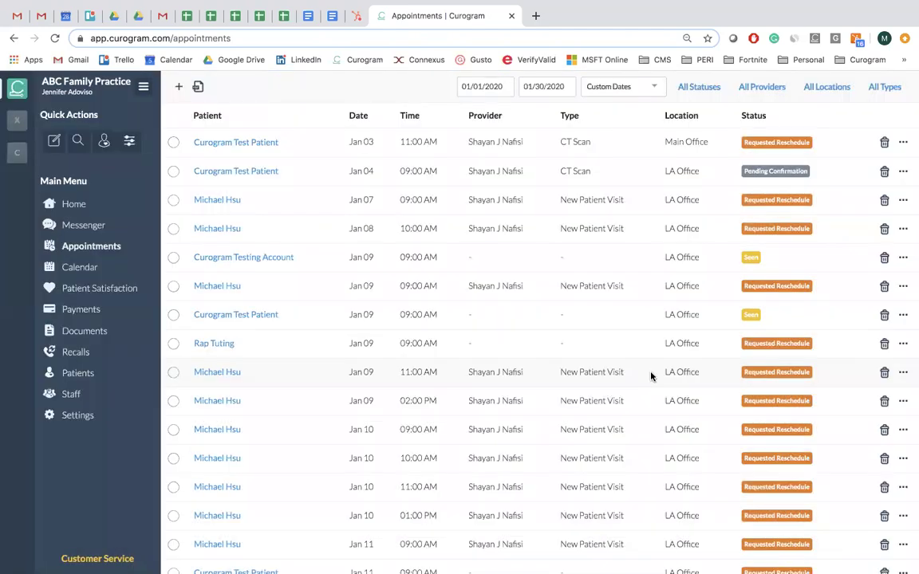
Search Messenger for the new patient, open their conversation, then show the January 2020 calendar.
click(93, 229)
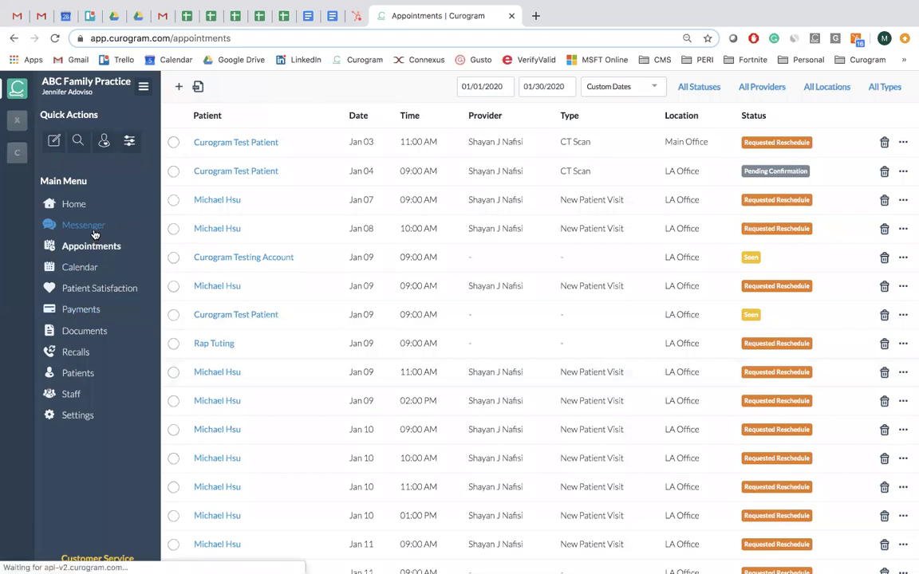
click(223, 117)
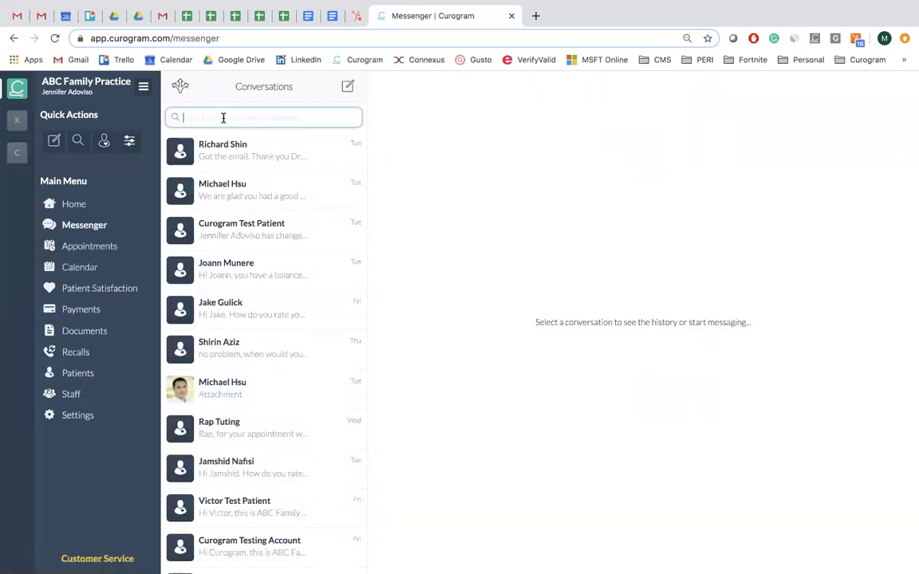
text(steven)
key(BackSpace)
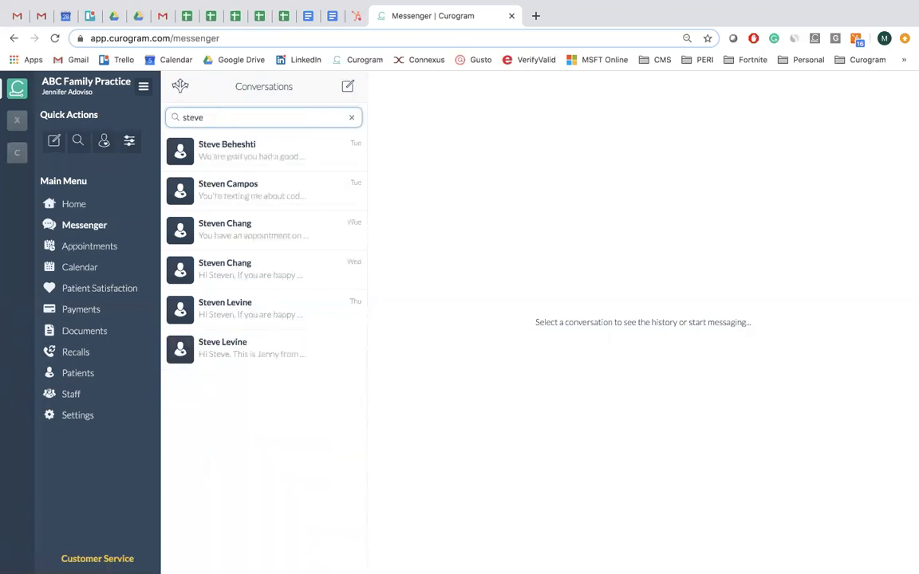
click(242, 340)
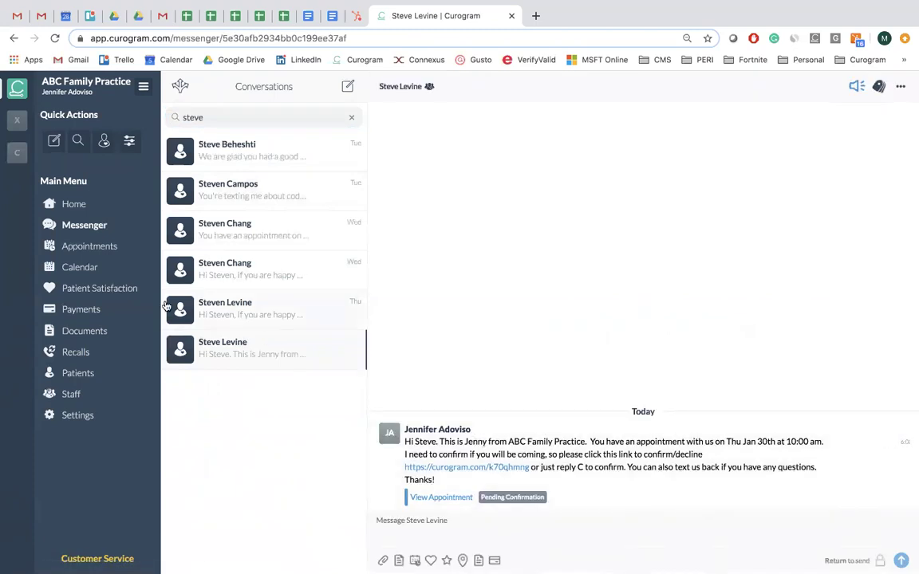
click(89, 267)
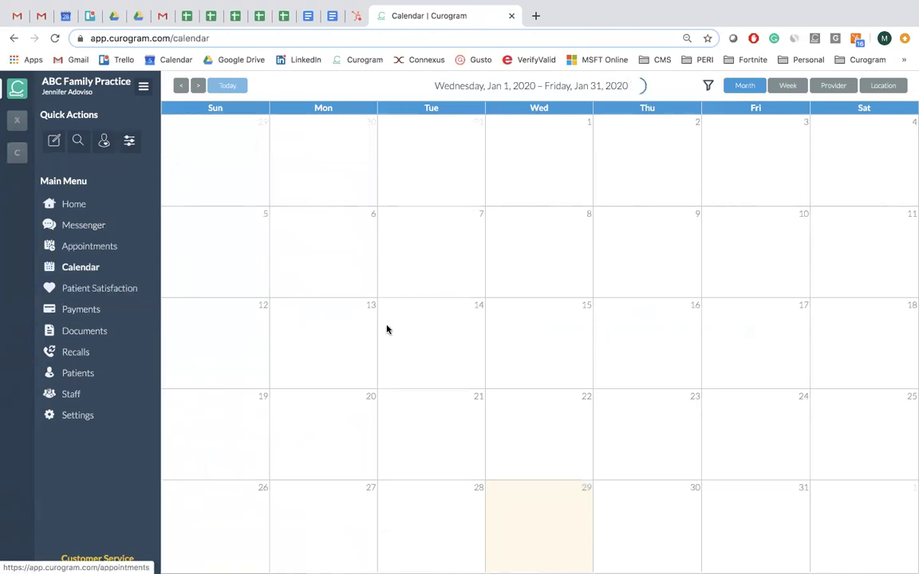
Scroll the January 2020 calendar to see the pending 10:00 AM booking on the 30th.
scroll(502, 398, down, 2)
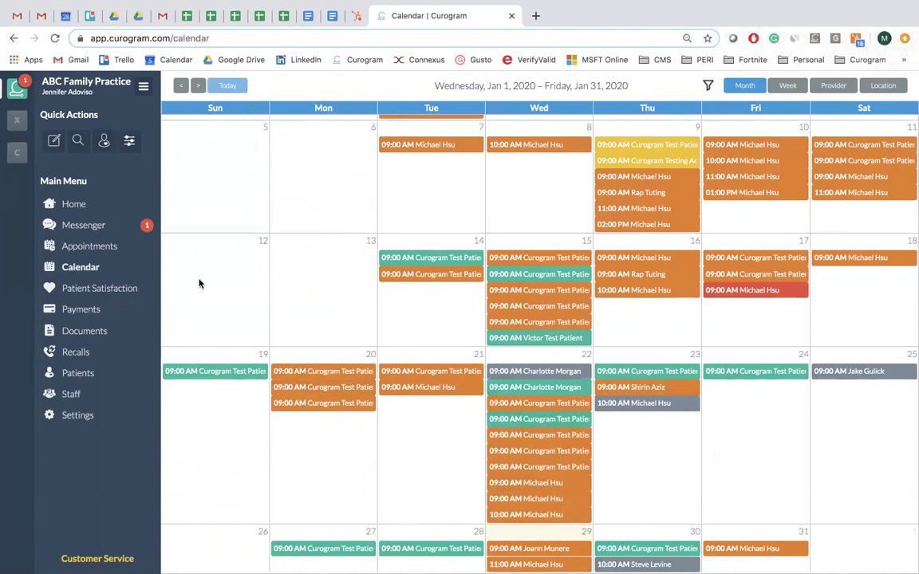
Read the patient's C reply in their conversation and check the booking on the calendar.
click(80, 223)
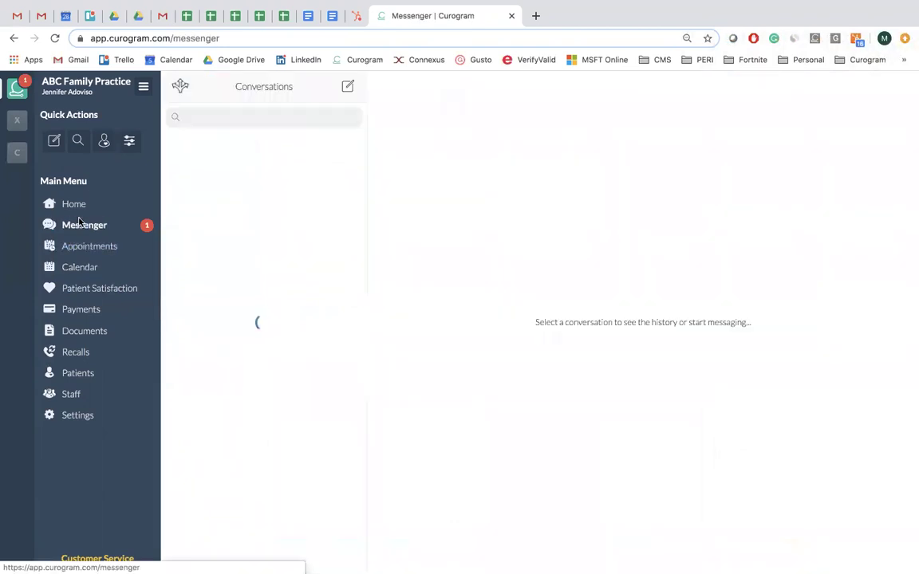
click(199, 166)
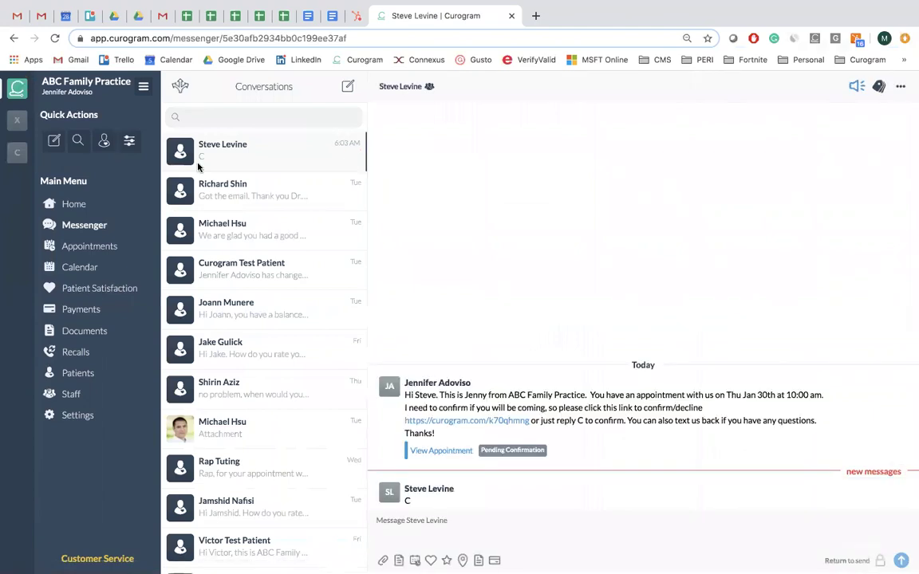
click(86, 268)
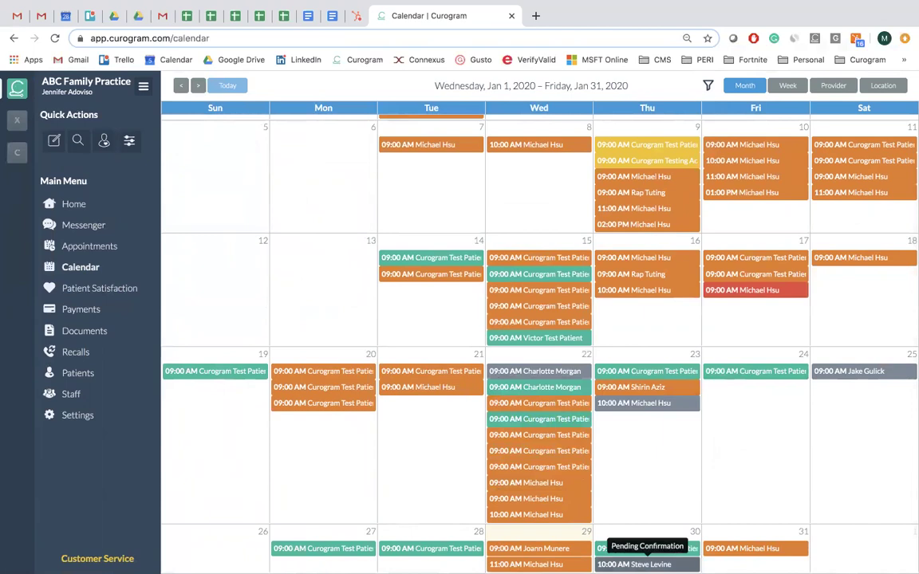
Review the appointments list, look over the calendar again, then return to Messenger.
click(81, 252)
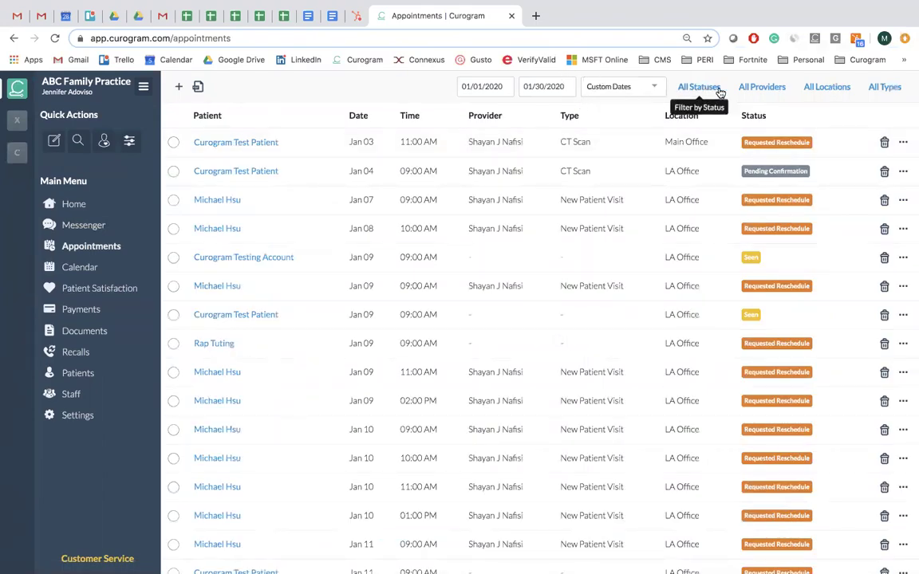
scroll(717, 132, down, 5)
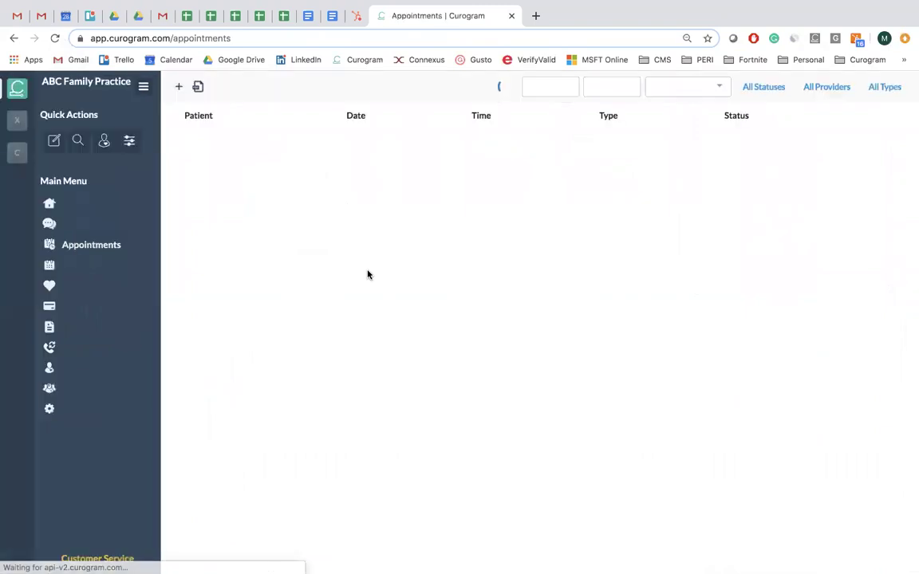
scroll(459, 256, down, 5)
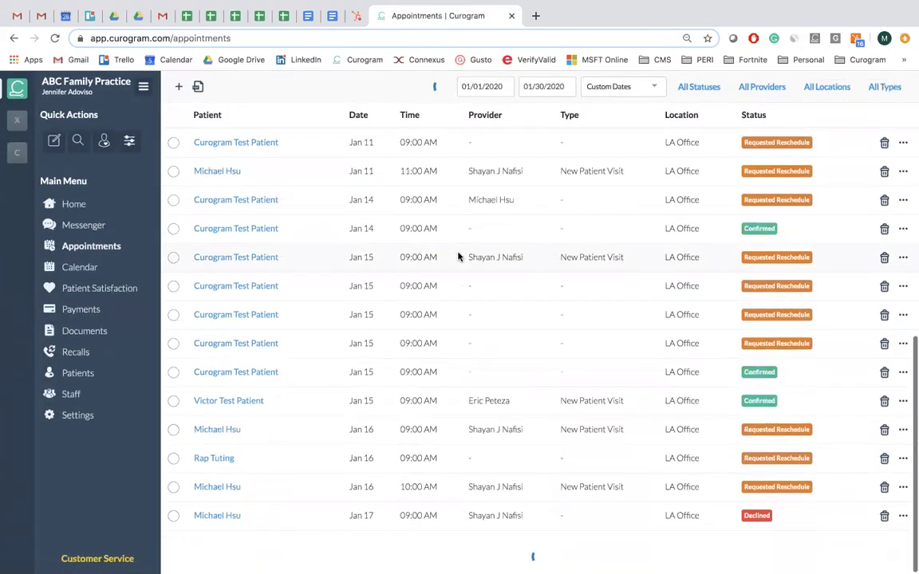
click(79, 267)
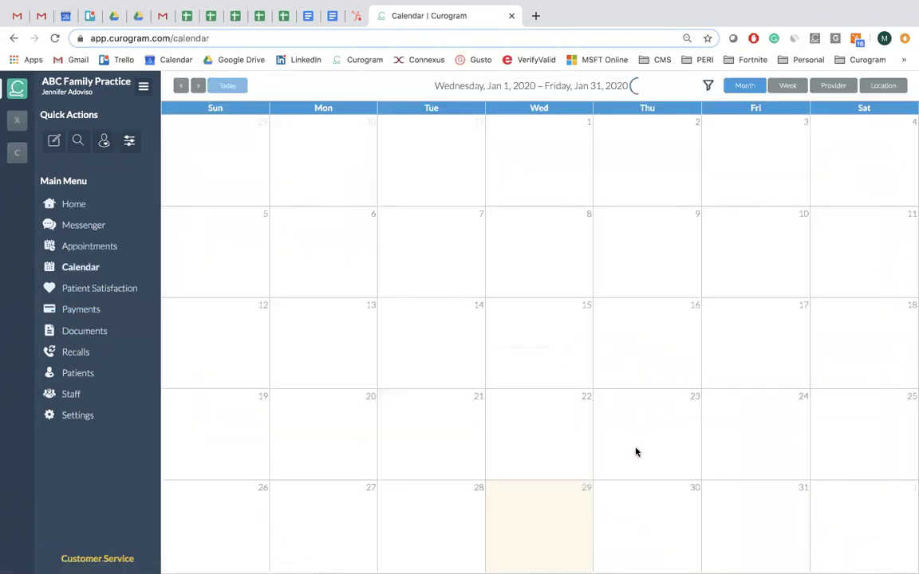
scroll(635, 452, down, 3)
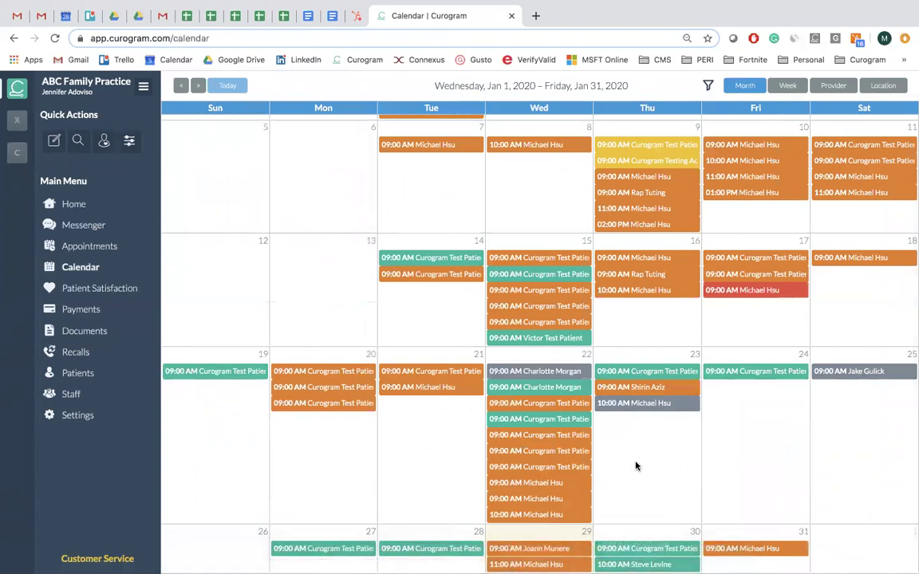
click(71, 225)
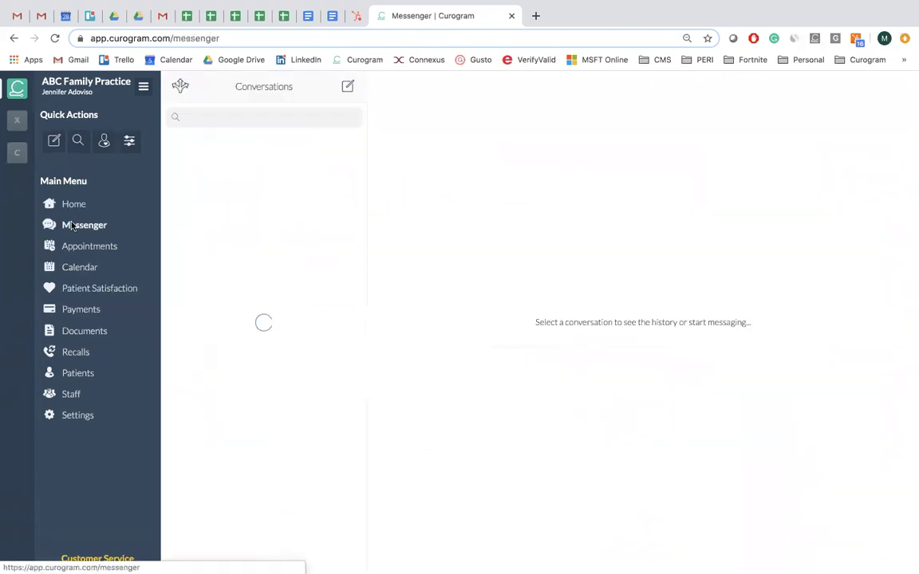
Open the patient's conversation and briefly highlight the line noting the appointment was seen.
click(280, 156)
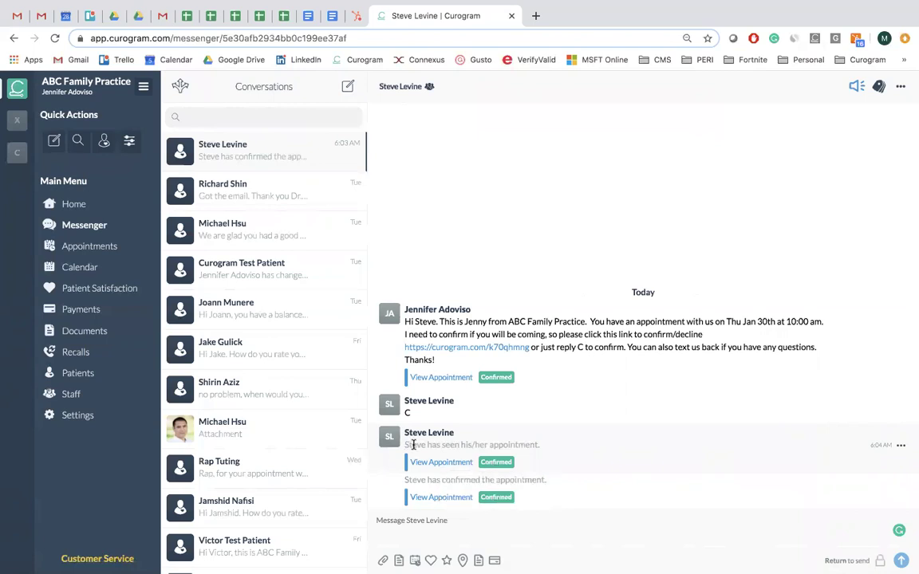
drag(407, 444, 449, 446)
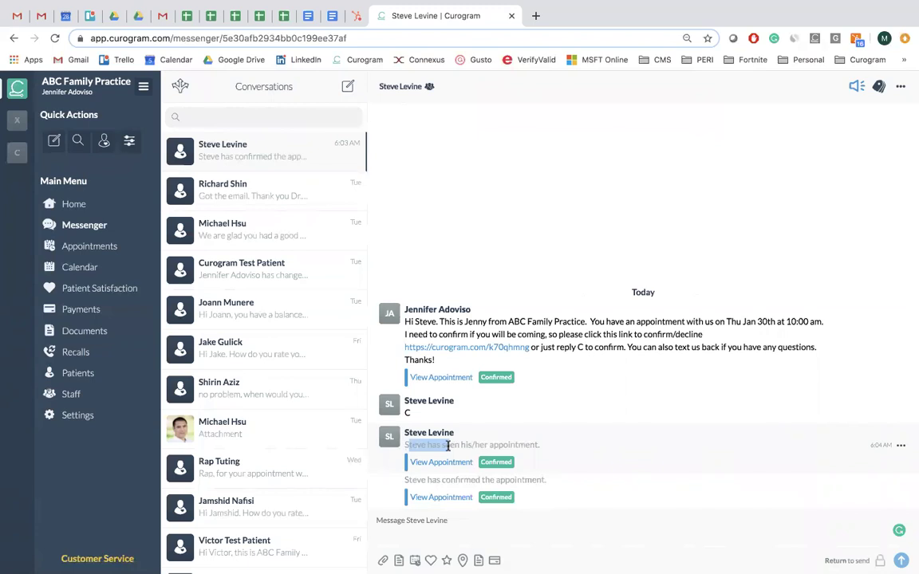
click(434, 444)
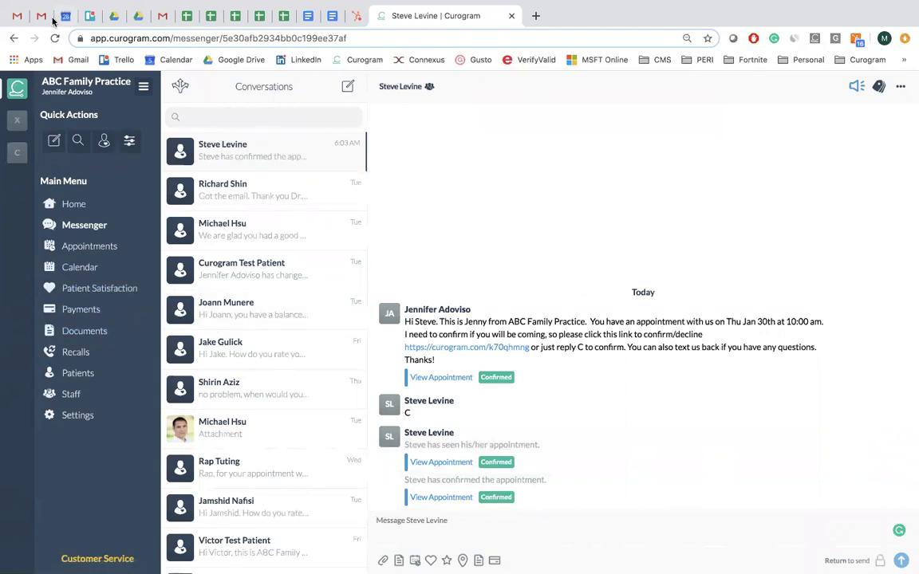
Check the Jan–Feb 2020 week in Google Calendar, then return to the patient's Curogram conversation.
click(64, 16)
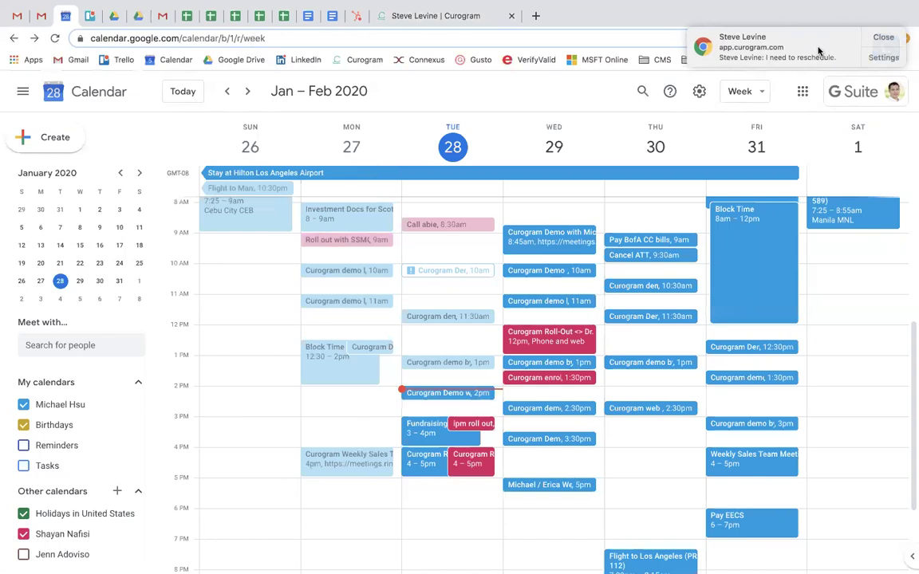
click(817, 51)
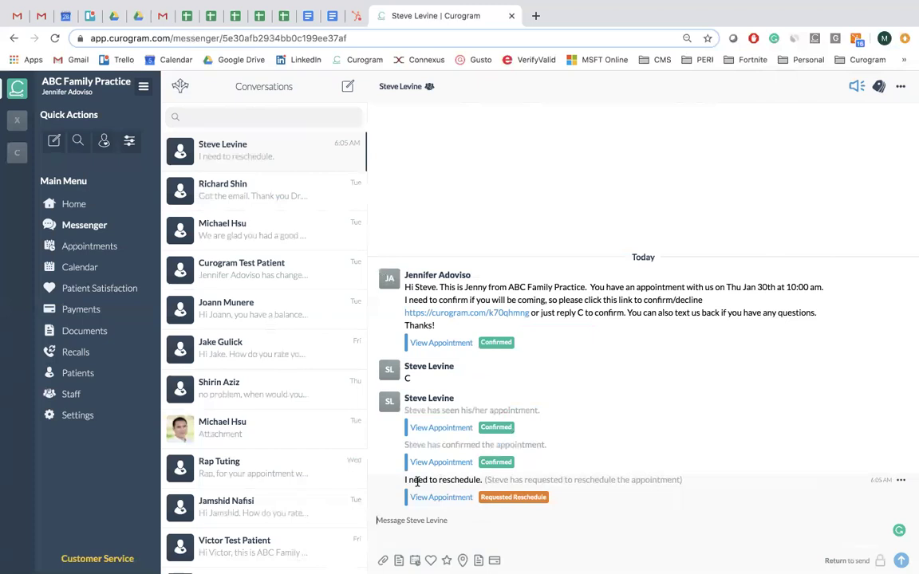
Send the patient the template reply 'no problem, when would you like to come in?'.
click(399, 561)
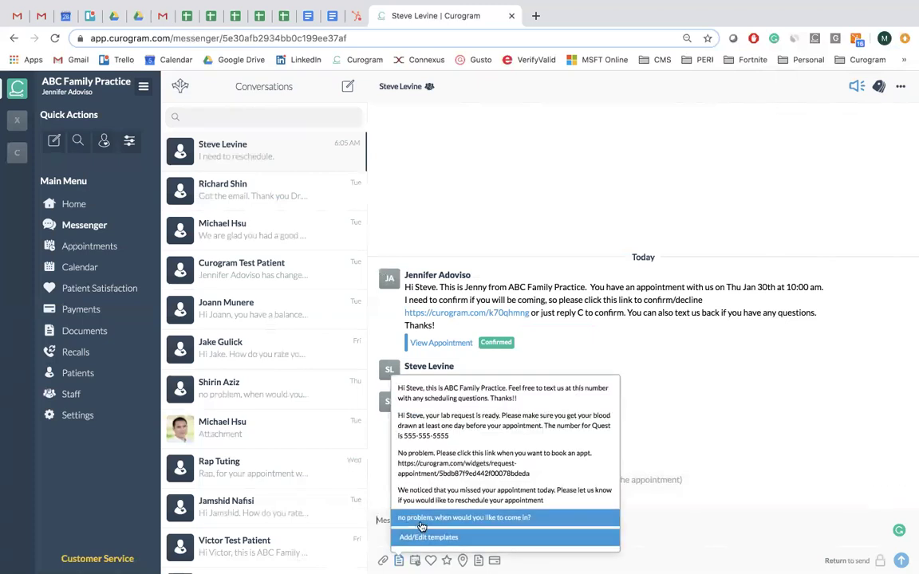
click(421, 520)
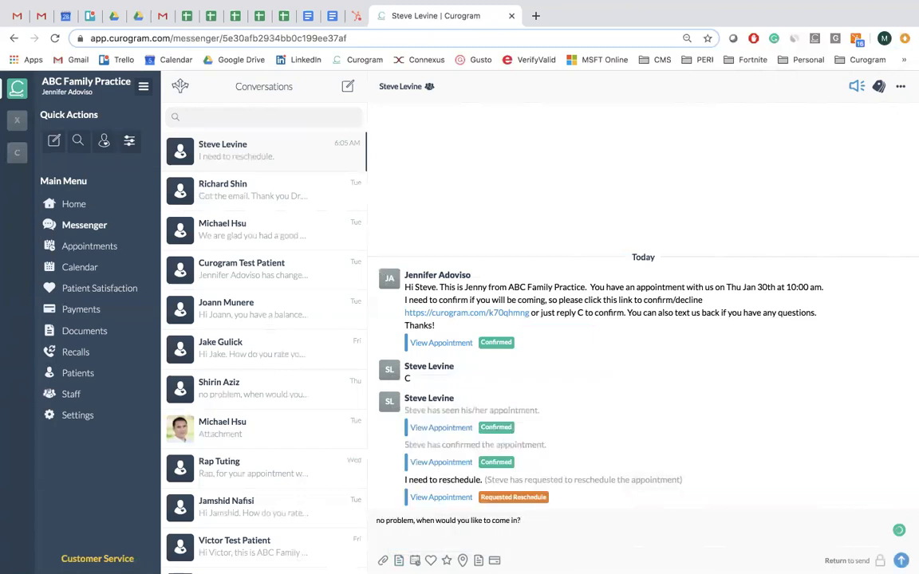
click(901, 561)
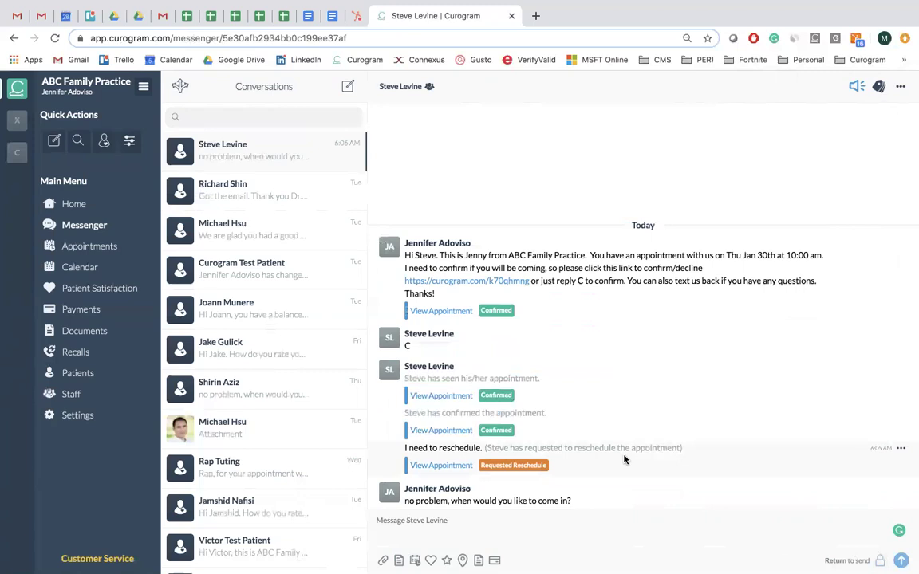
click(503, 520)
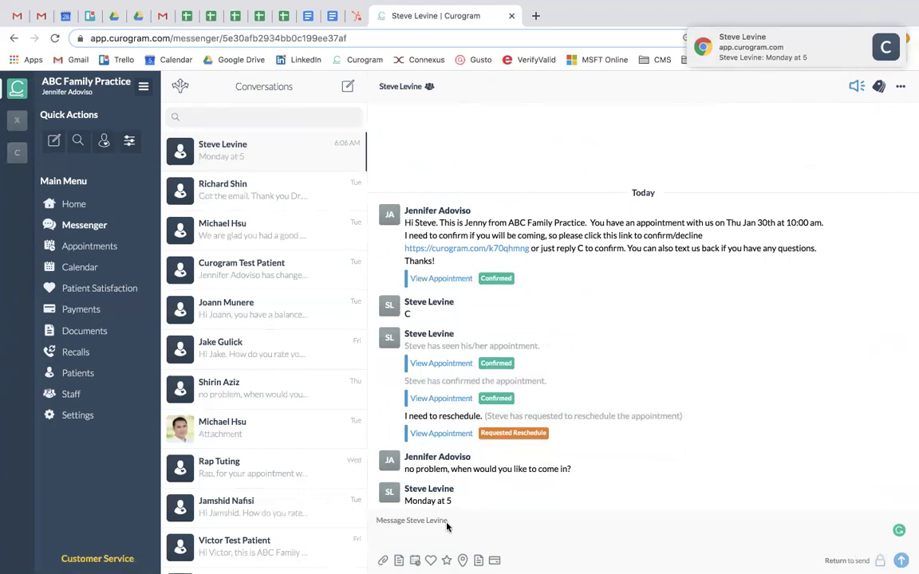
Send the booking confirmation 'Sure. Got you booked' to the patient.
text(Sure. )
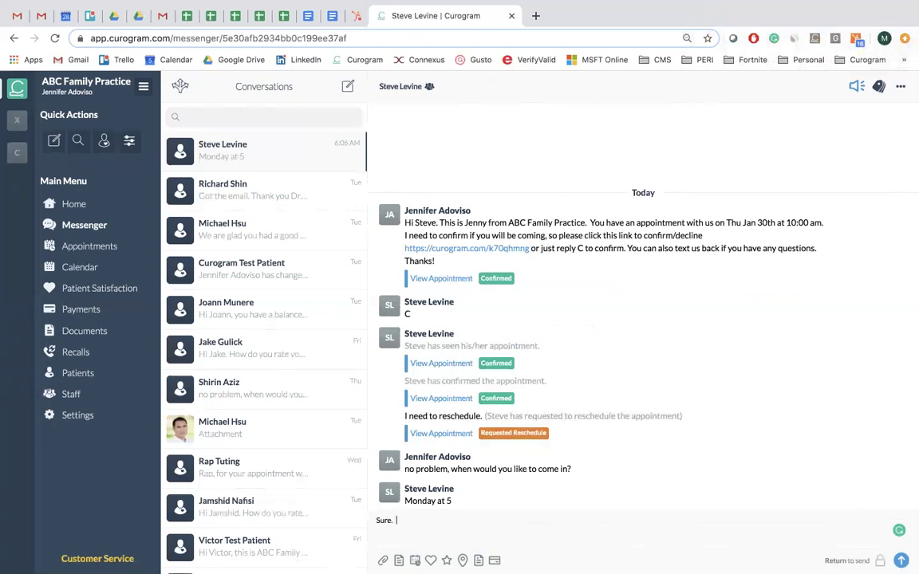
text( Got you booked)
key(Return)
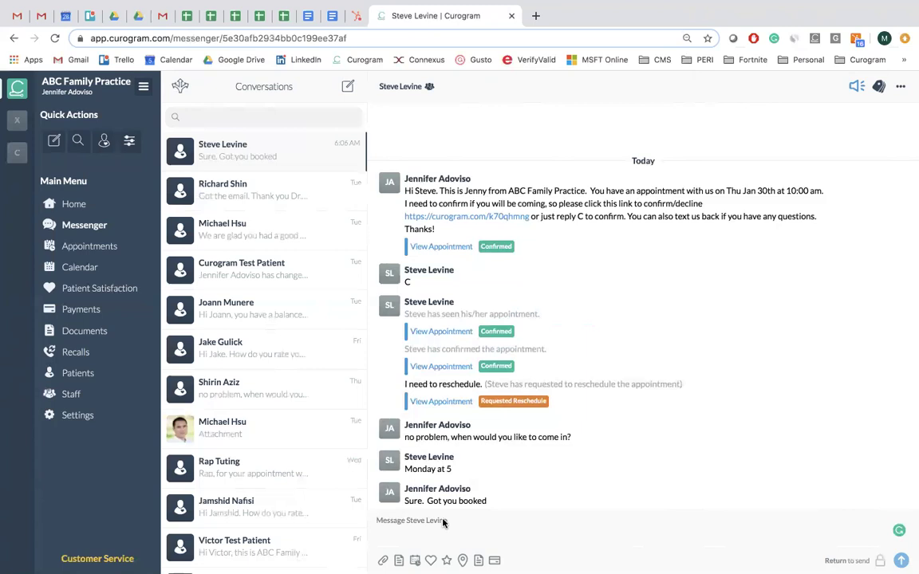
click(427, 522)
Browse the office location and New Patient Package share options, then close the picker unsent.
click(428, 523)
click(463, 560)
click(478, 559)
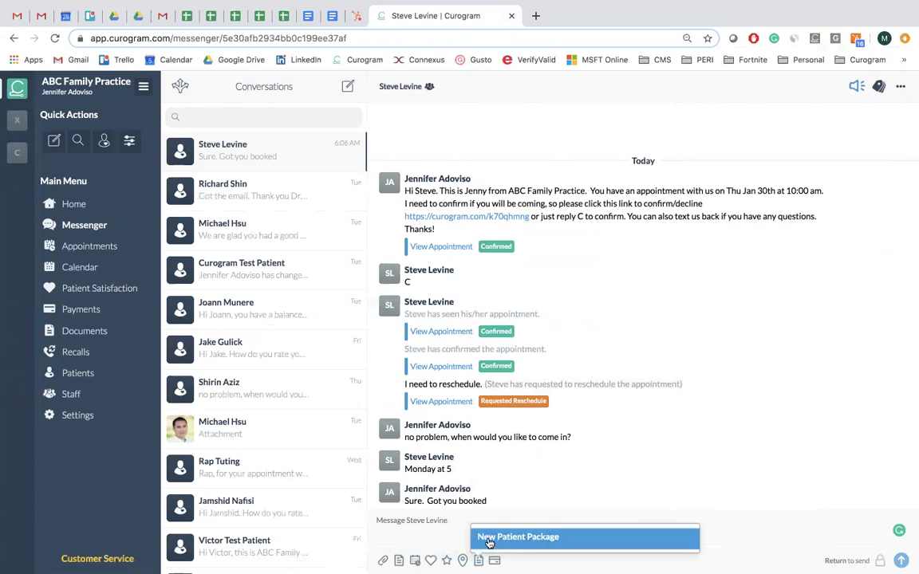
click(411, 520)
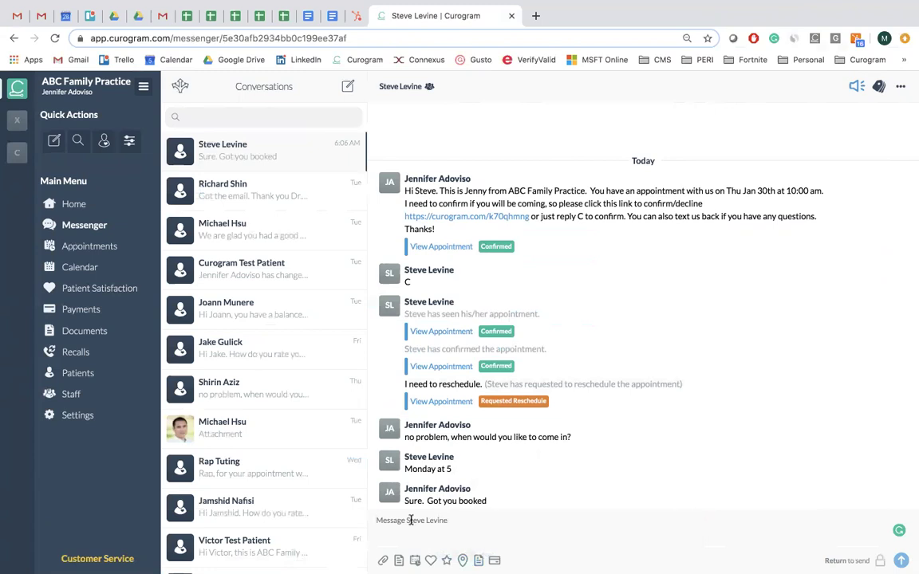
Open Settings > Messaging Templates and scroll to the After Hours, Confirmation and Reminder templates.
click(77, 415)
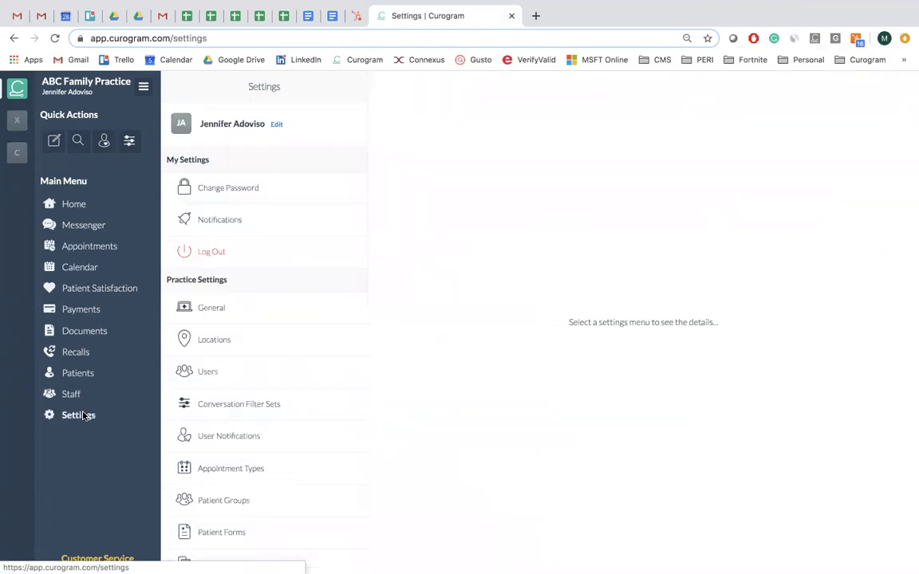
scroll(239, 399, down, 3)
scroll(258, 382, down, 2)
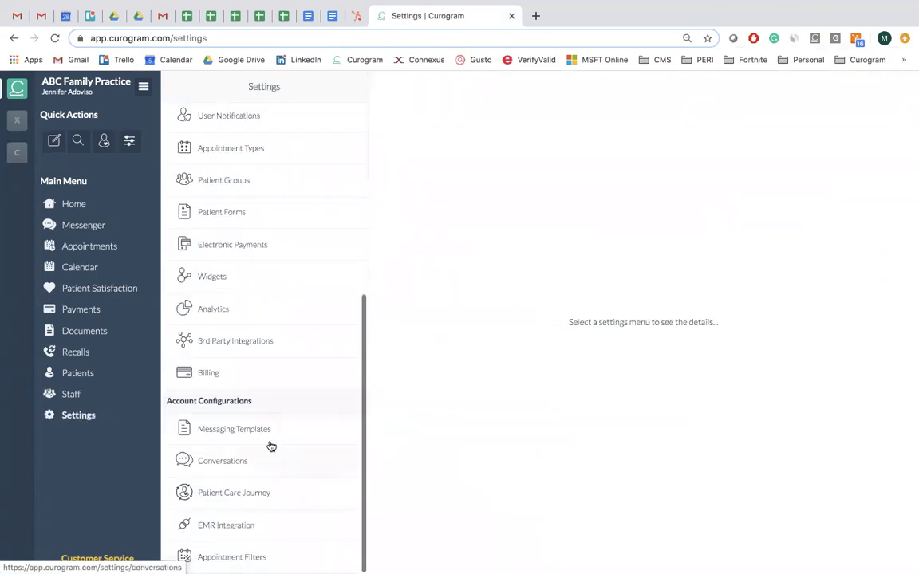
click(285, 435)
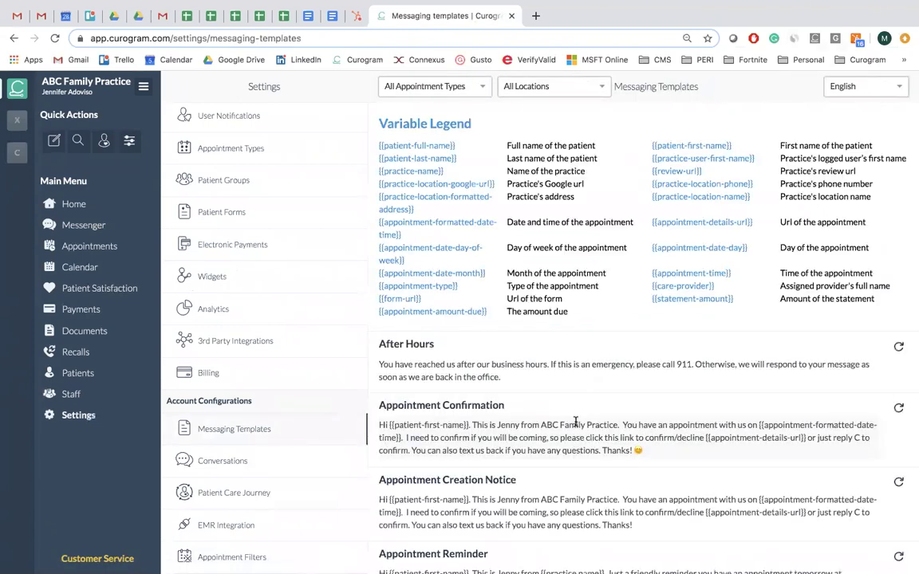
scroll(575, 422, down, 1)
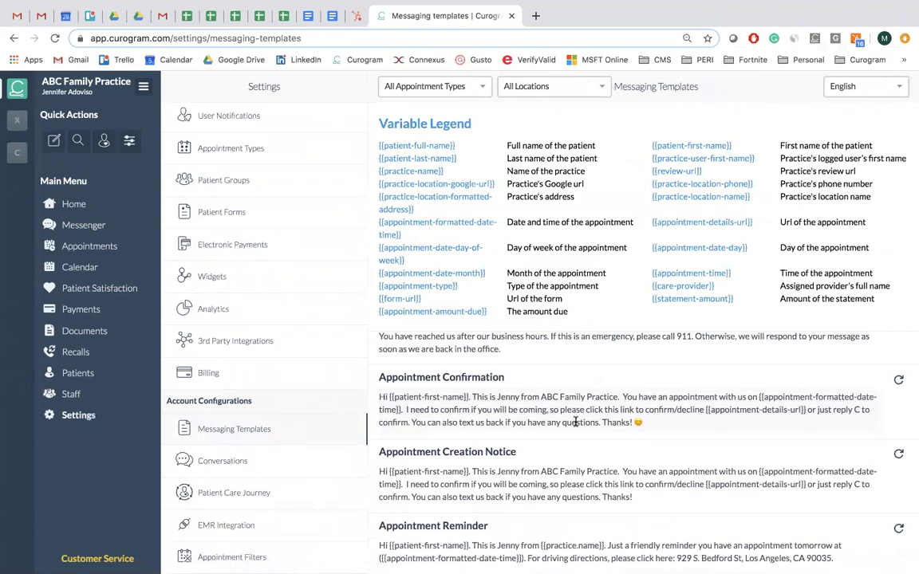
scroll(575, 421, down, 1)
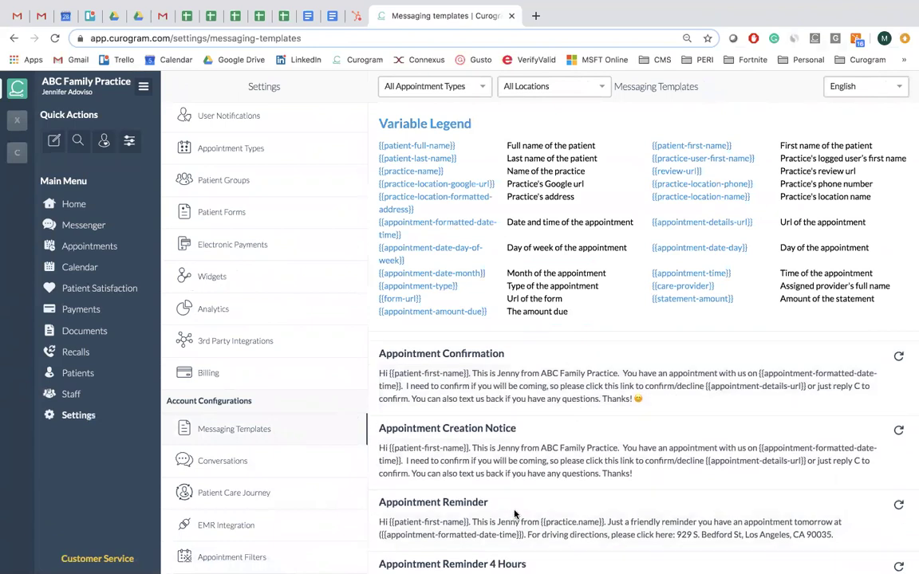
Review Patient Care Journey: SMS confirmation 4 days, voice 2 days prior, 1-day reminder on.
click(314, 496)
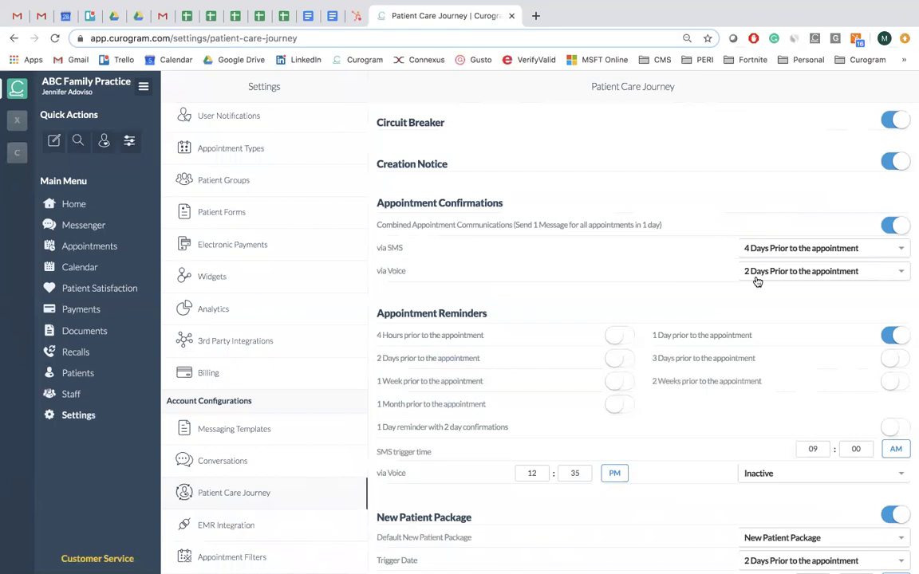
scroll(728, 302, down, 1)
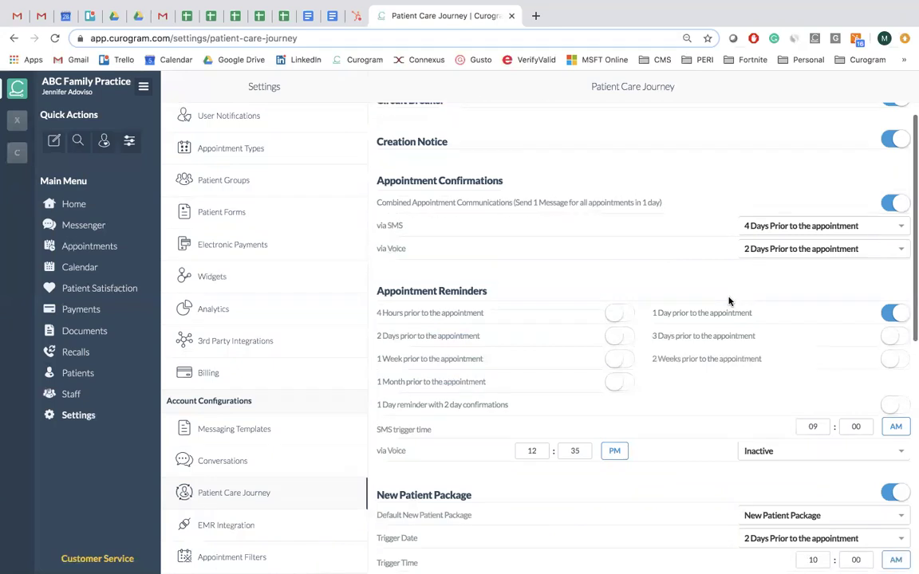
scroll(676, 264, down, 1)
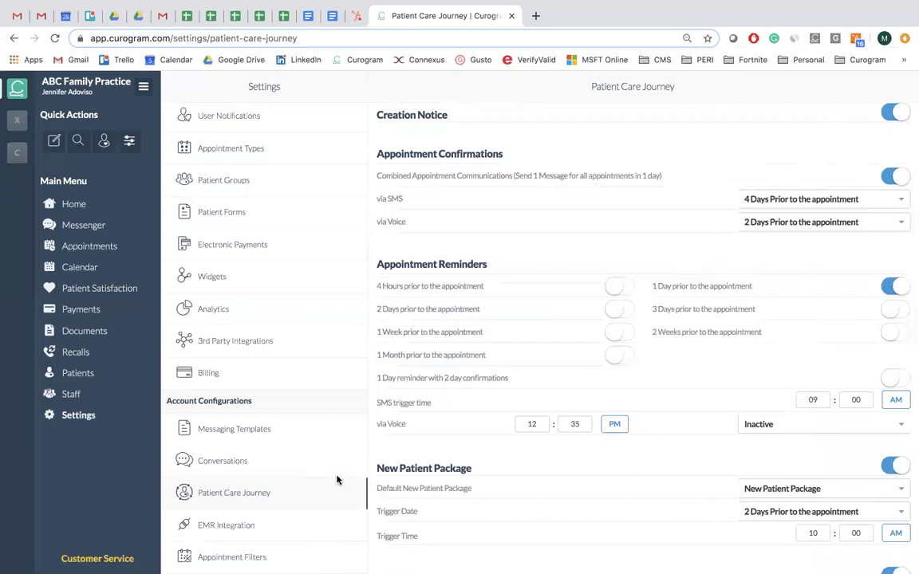
Reopen Messaging Templates and highlight the street address in the Appointment Reminder.
click(302, 424)
scroll(600, 419, down, 5)
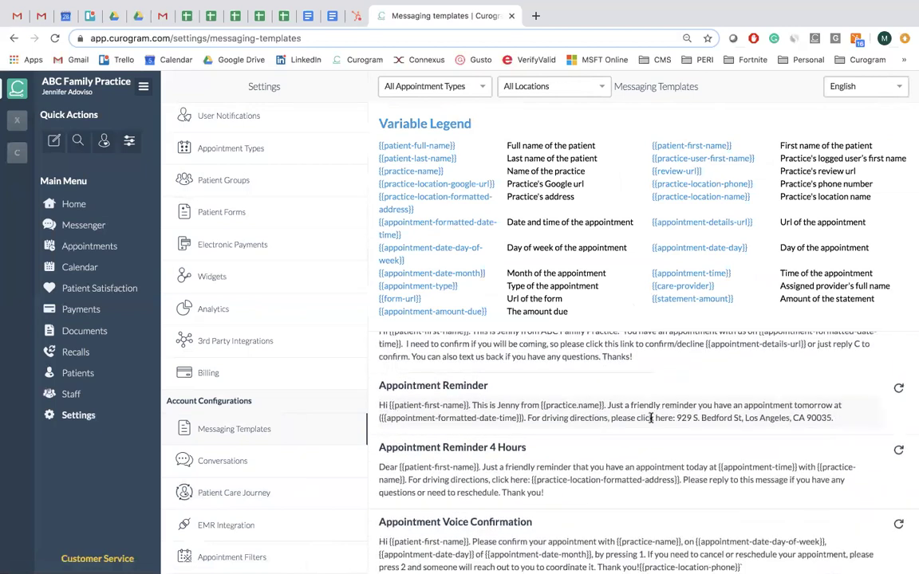
drag(676, 417, 750, 416)
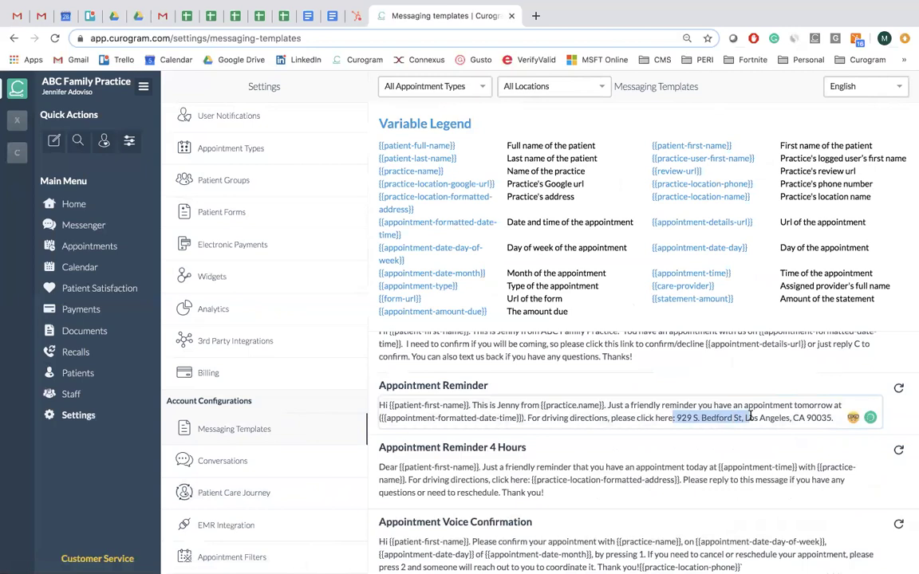
key(shift+Left)
scroll(429, 357, up, 1)
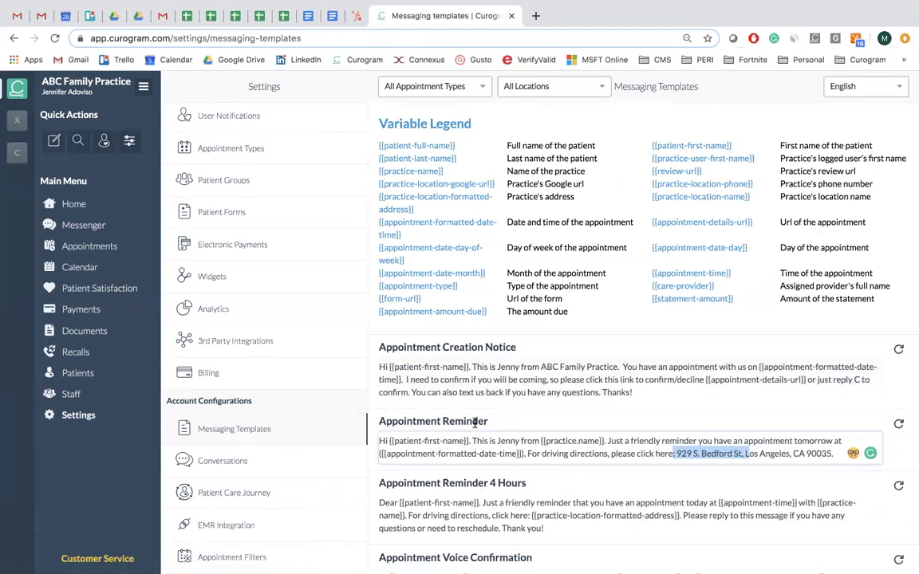
click(493, 425)
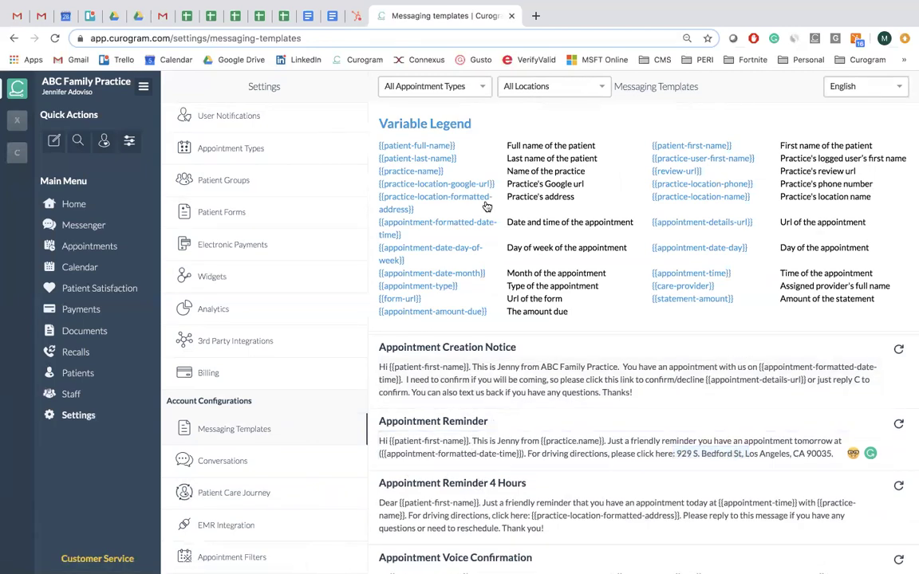
Show New Patient Visit templates, highlight the arrive-30-minutes-early reminder line, then return to Messenger.
click(483, 88)
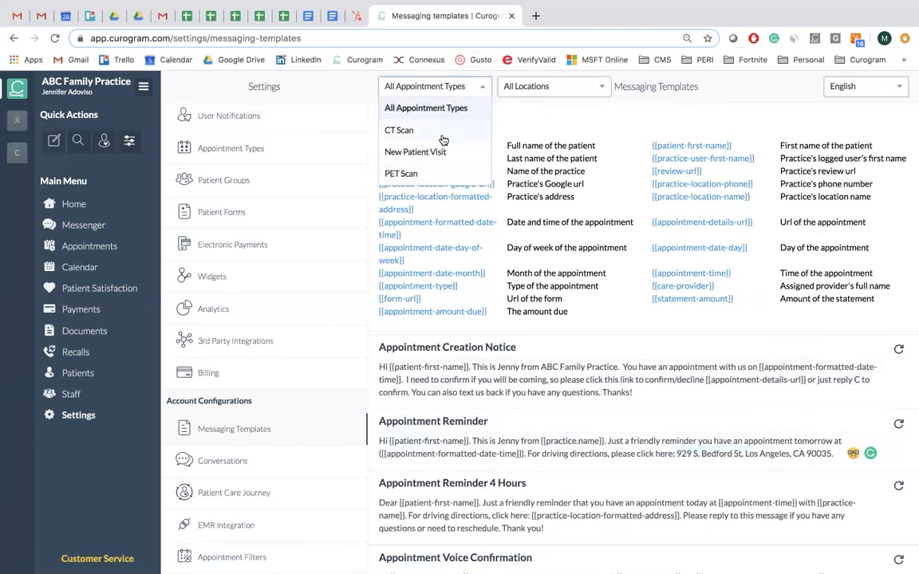
click(396, 143)
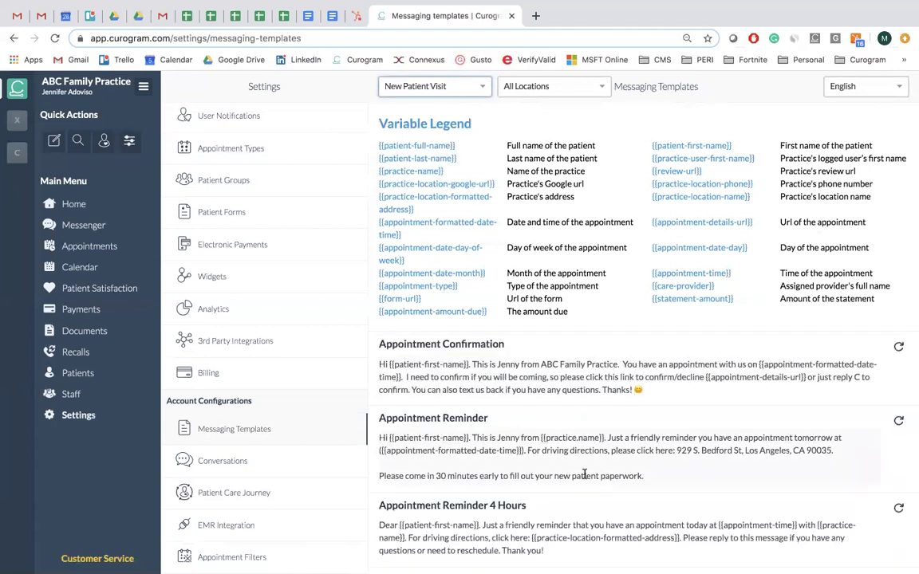
drag(379, 476, 621, 475)
click(644, 476)
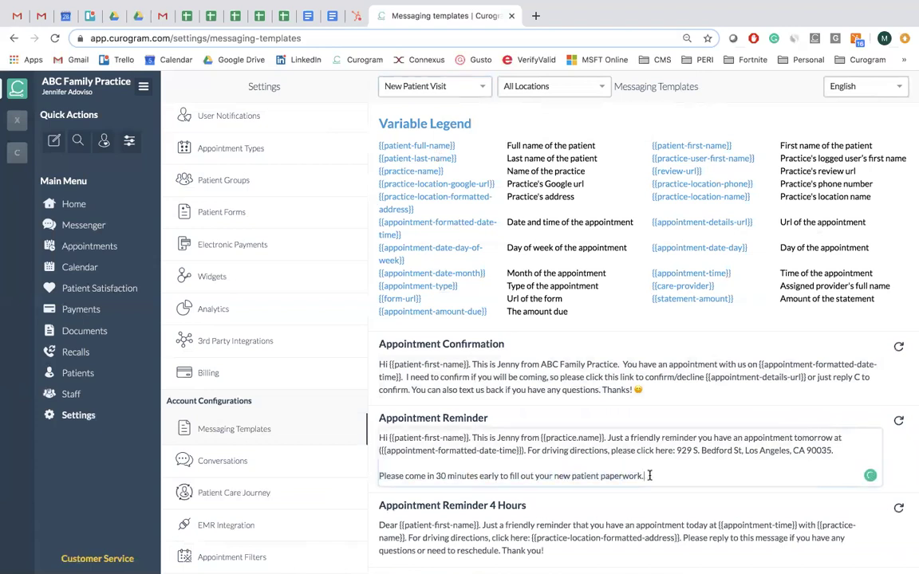
click(435, 85)
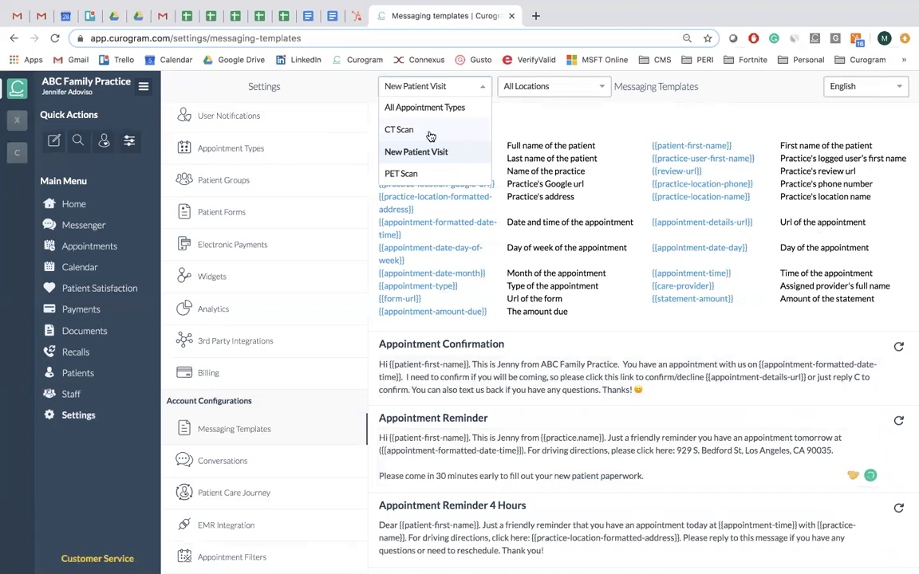
click(370, 117)
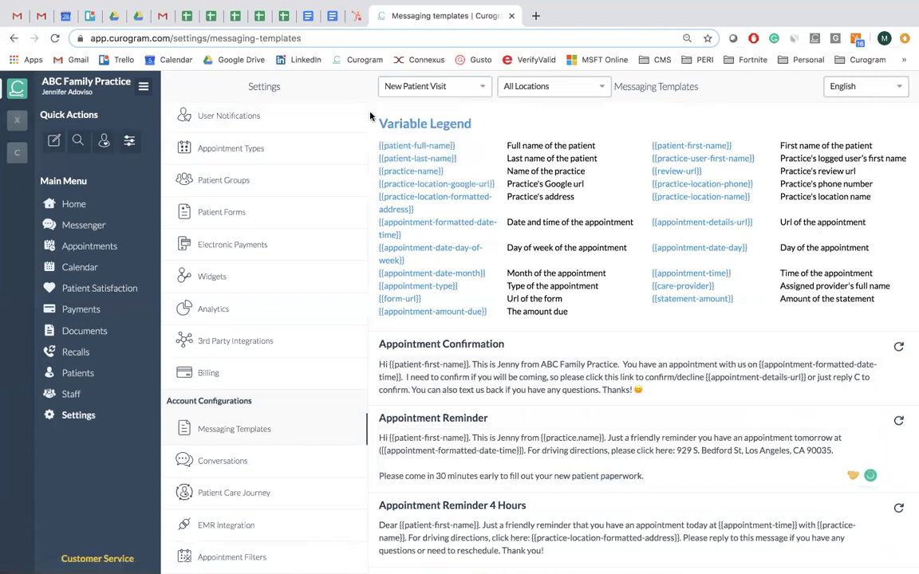
click(93, 225)
Send the patient the New Patient Package form link and open it.
click(78, 414)
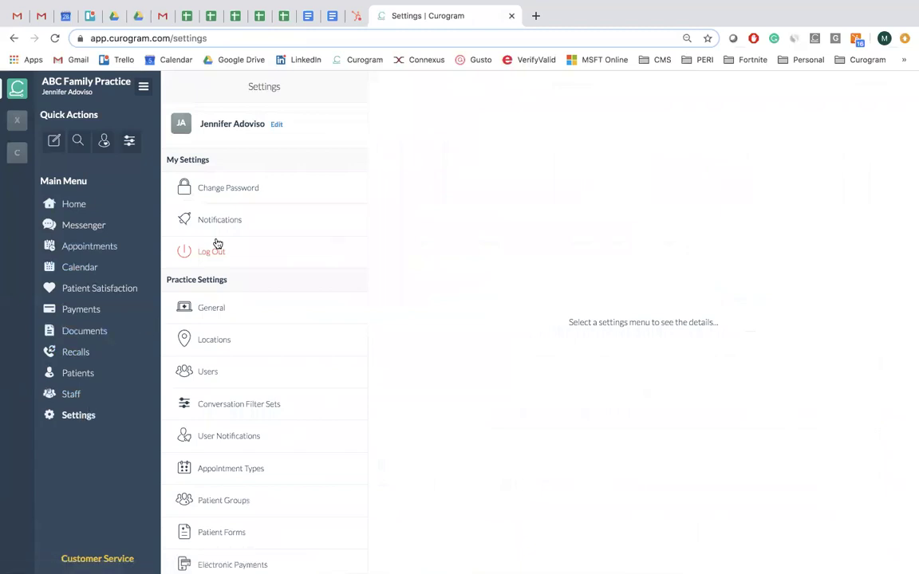
click(95, 226)
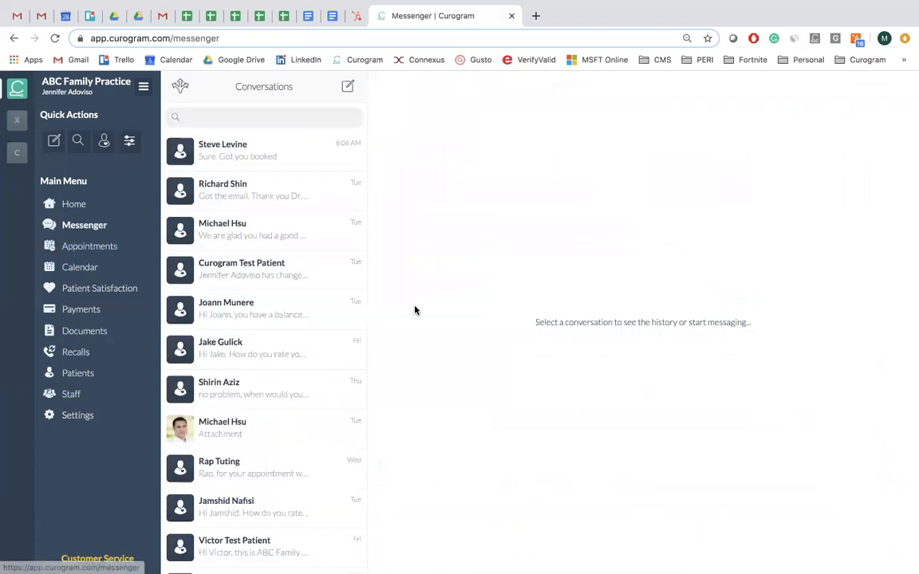
click(284, 163)
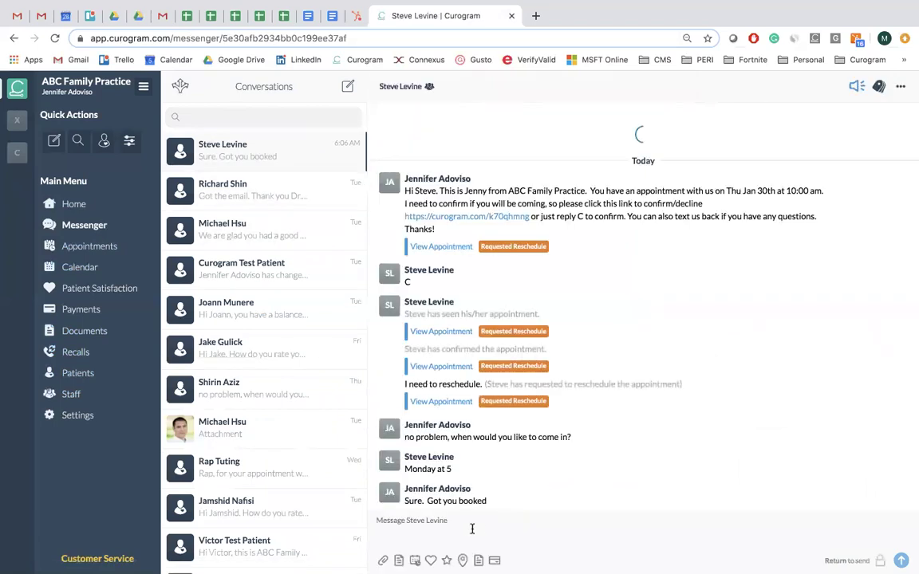
click(478, 560)
click(496, 541)
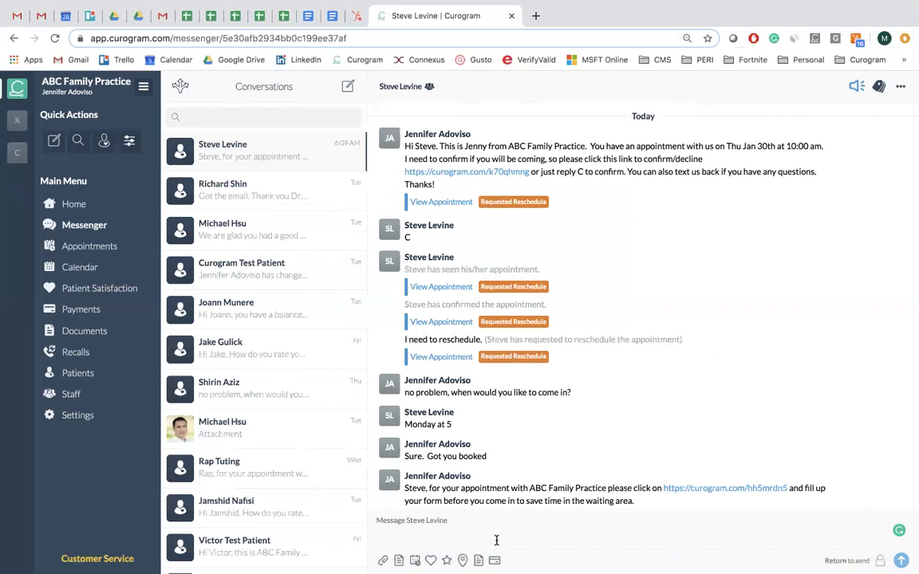
click(709, 489)
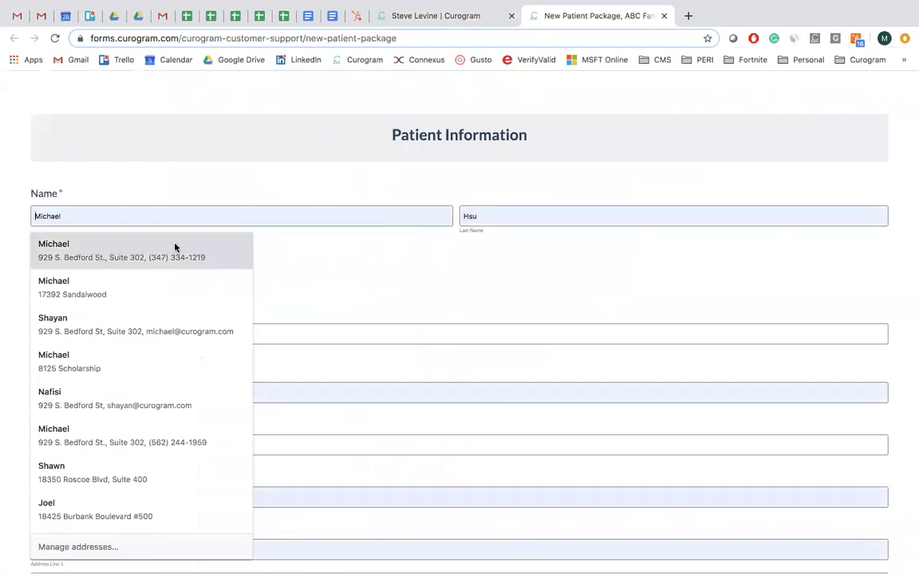
Scroll through the form's Patient Information page and advance to the next page.
click(279, 250)
scroll(279, 252, down, 1)
scroll(279, 251, down, 20)
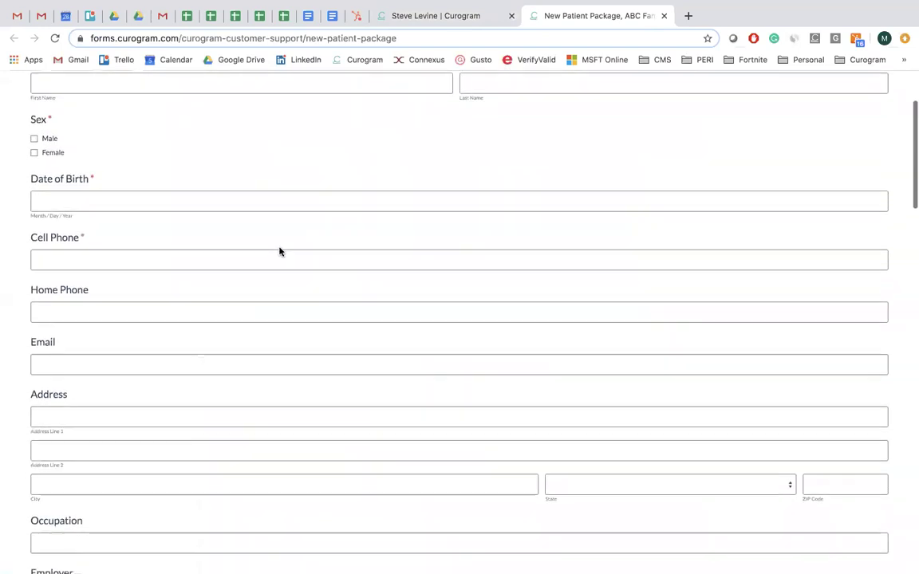
scroll(279, 248, down, 5)
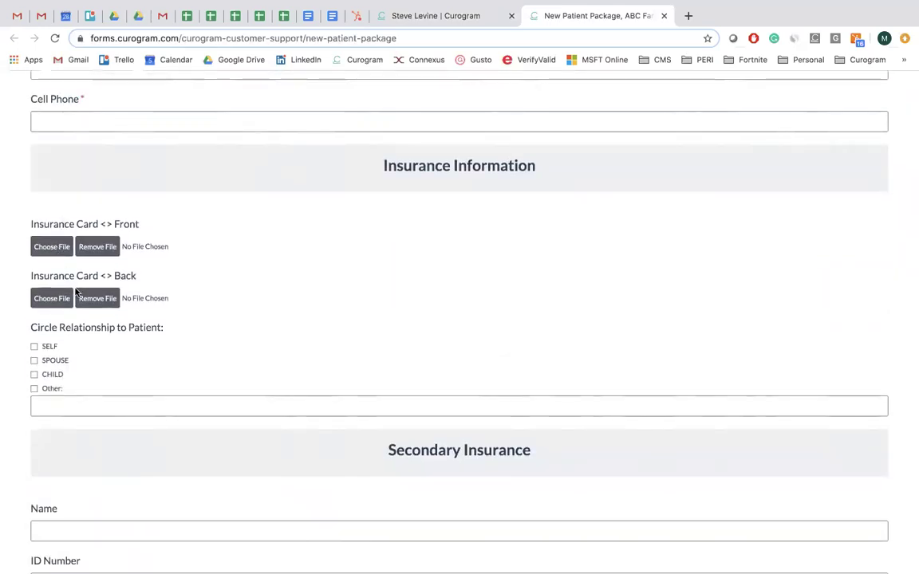
scroll(75, 289, down, 4)
scroll(75, 291, down, 5)
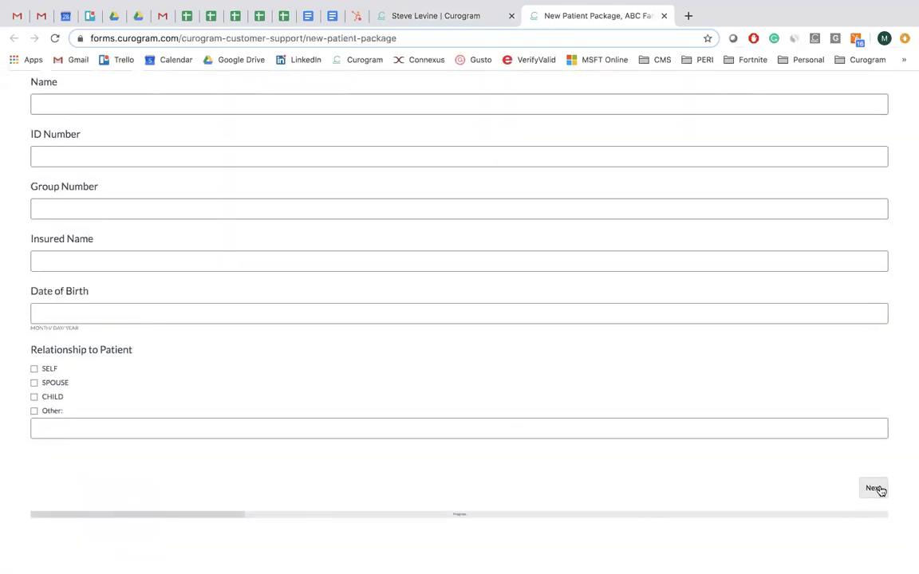
click(874, 489)
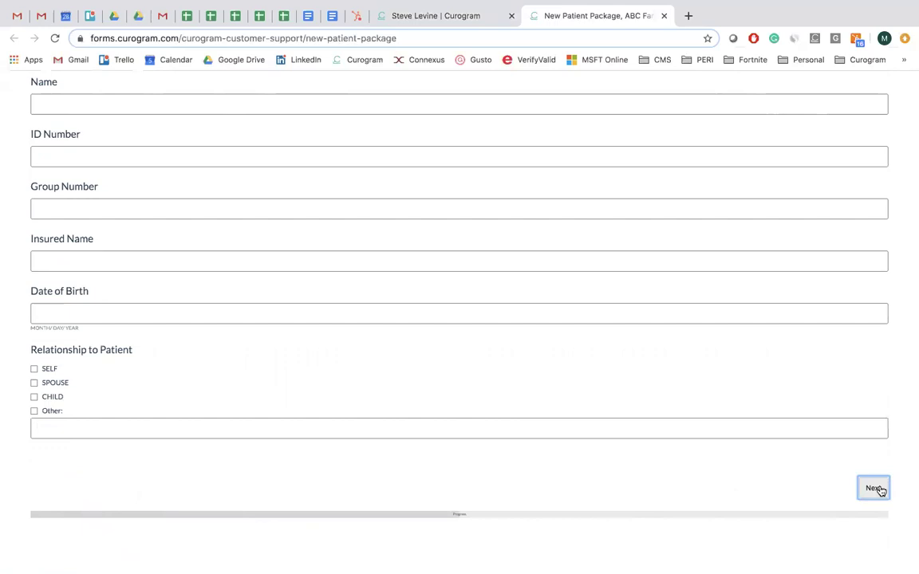
Draw a handwritten signature in the Authorizations consent box.
scroll(680, 383, down, 3)
scroll(676, 384, down, 4)
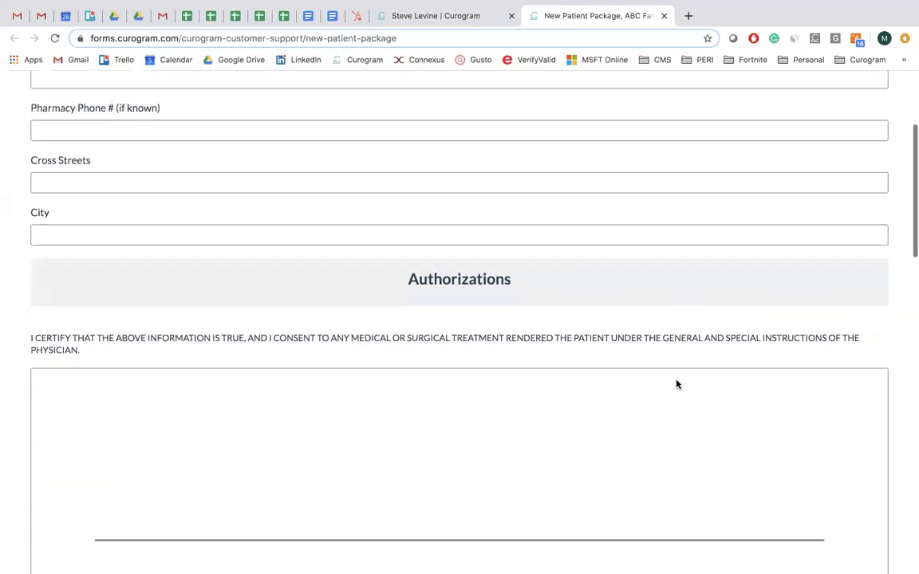
mouse_move(77, 421)
mouse_down()
mouse_move(238, 361)
mouse_move(279, 383)
mouse_move(363, 344)
mouse_move(323, 402)
mouse_move(412, 370)
mouse_move(488, 370)
mouse_move(503, 395)
mouse_up()
drag(682, 311, 588, 471)
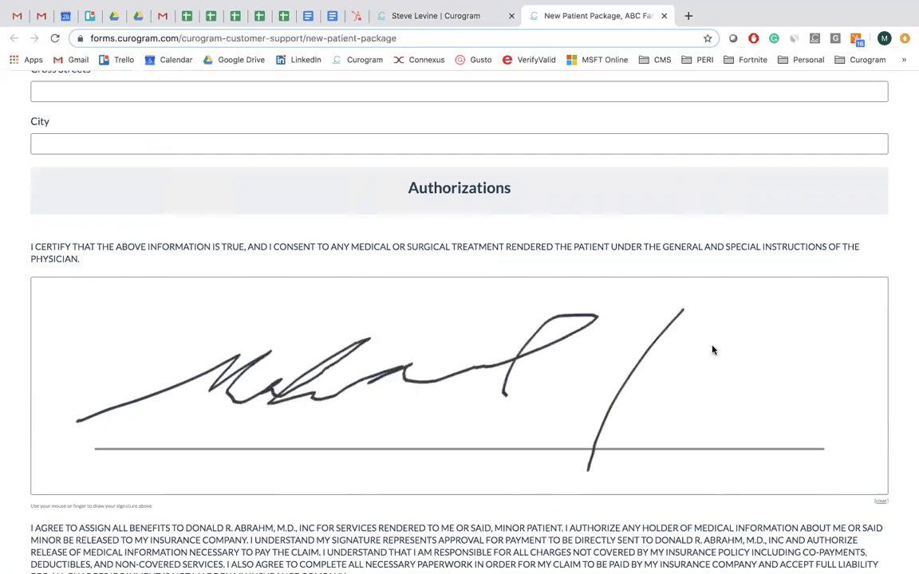
drag(715, 337, 624, 488)
mouse_move(612, 411)
mouse_down()
mouse_move(786, 394)
mouse_move(791, 405)
mouse_up()
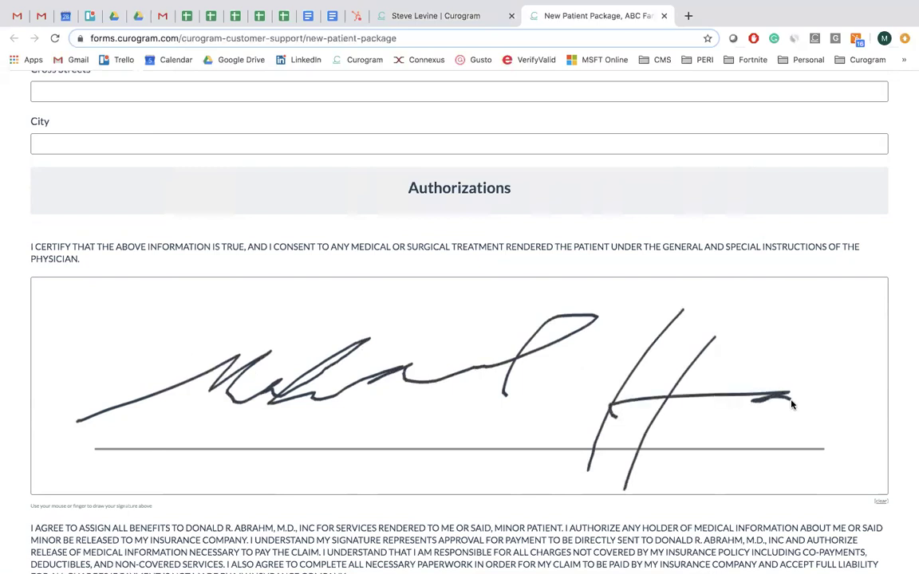
Back in Messenger with the patient's rating of 10, open the review-request office list.
click(464, 24)
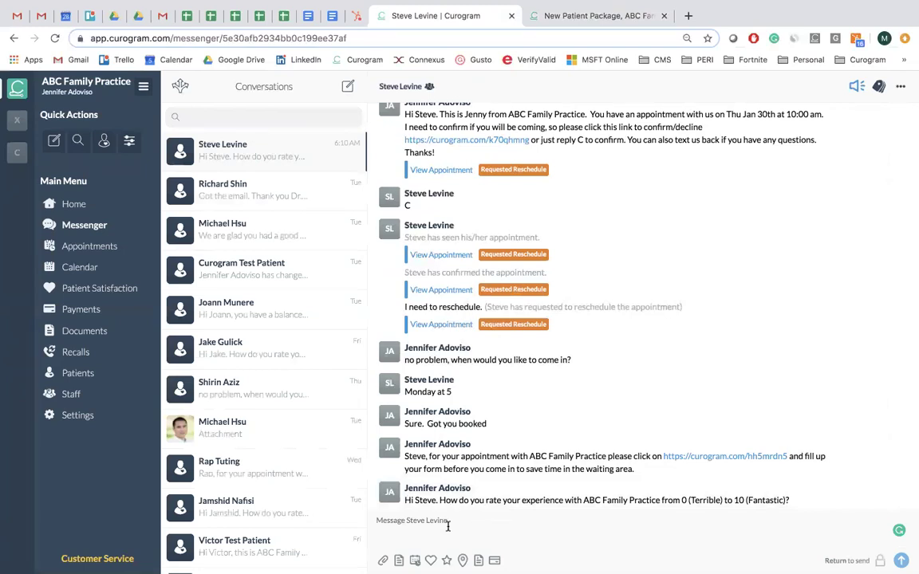
click(463, 559)
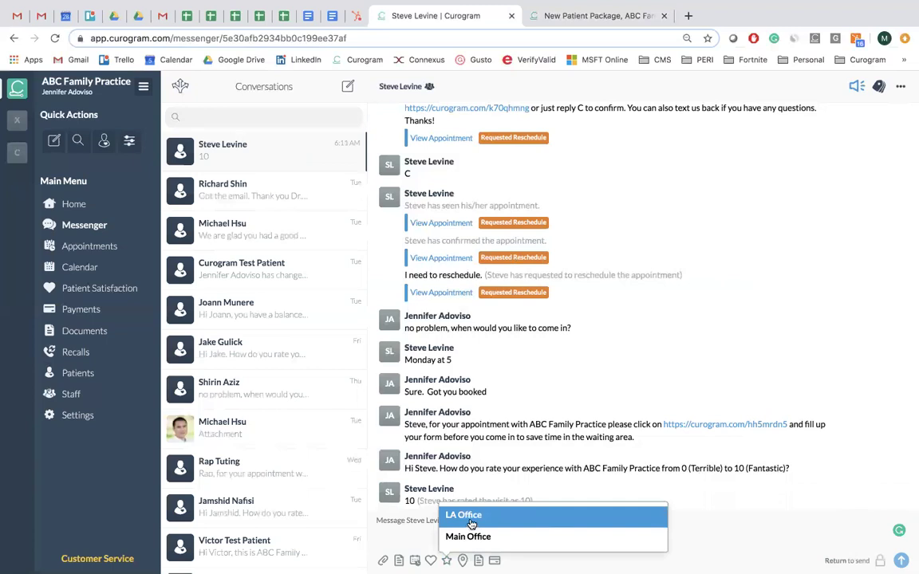
click(471, 517)
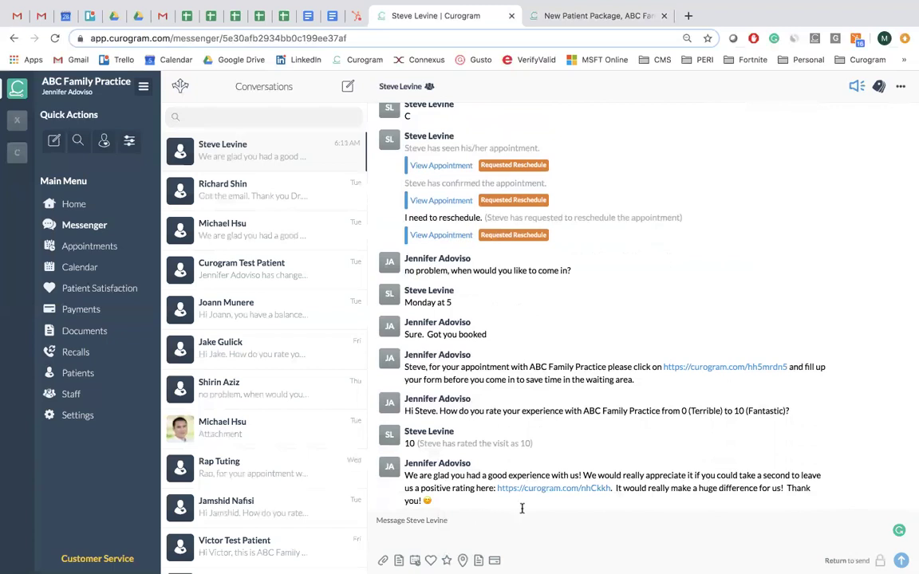
click(572, 488)
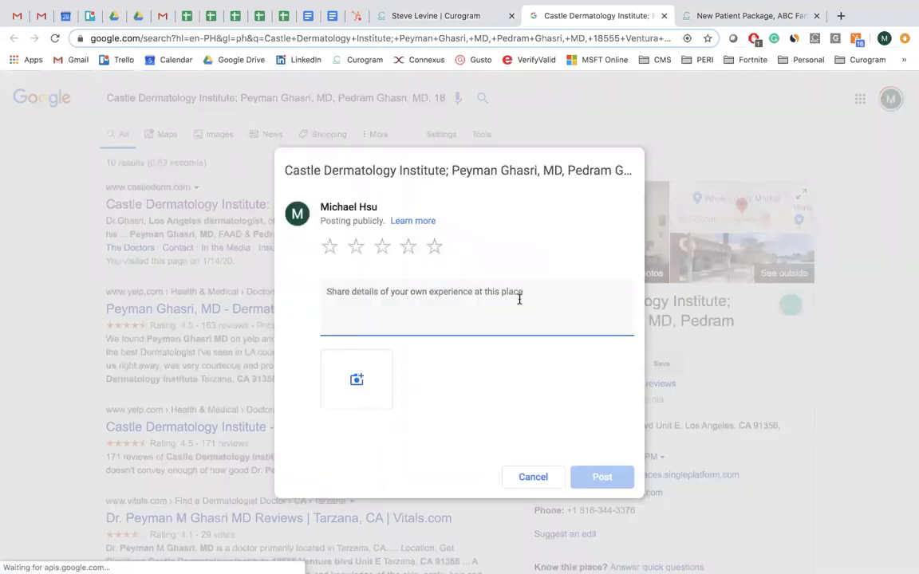
Give Castle Dermatology Institute five stars, then cancel and discard the review draft.
click(435, 248)
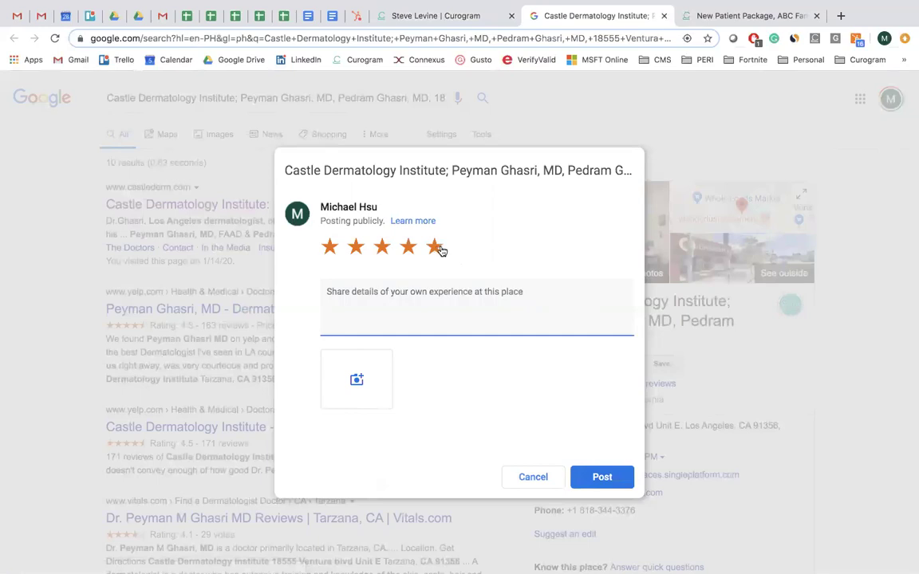
click(546, 484)
click(611, 207)
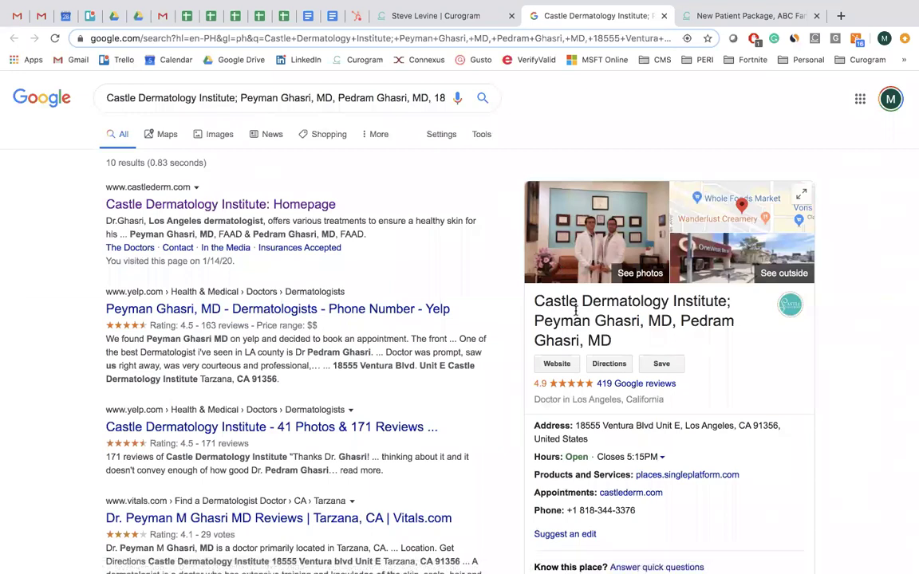
Scroll through the clinic's search results and select the search query.
scroll(630, 295, down, 1)
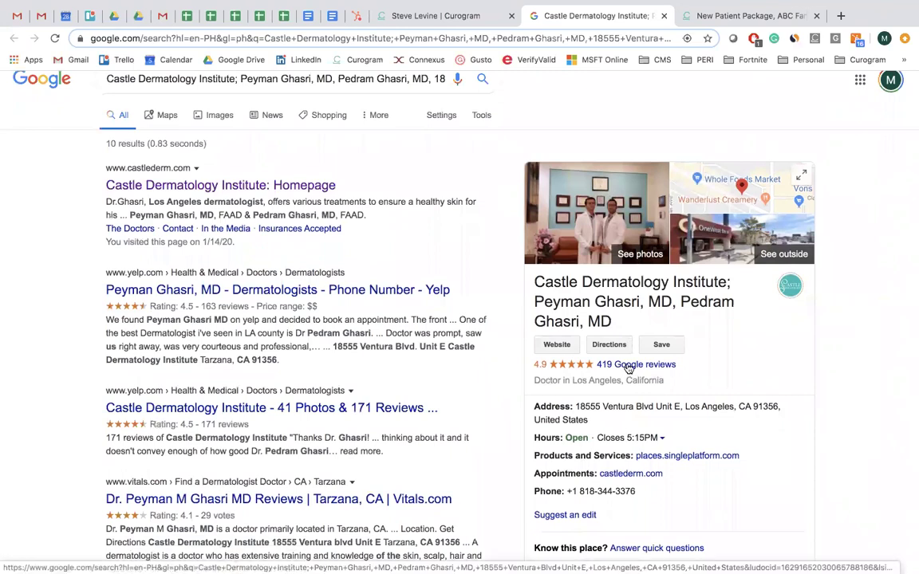
scroll(558, 319, up, 1)
drag(106, 97, 460, 115)
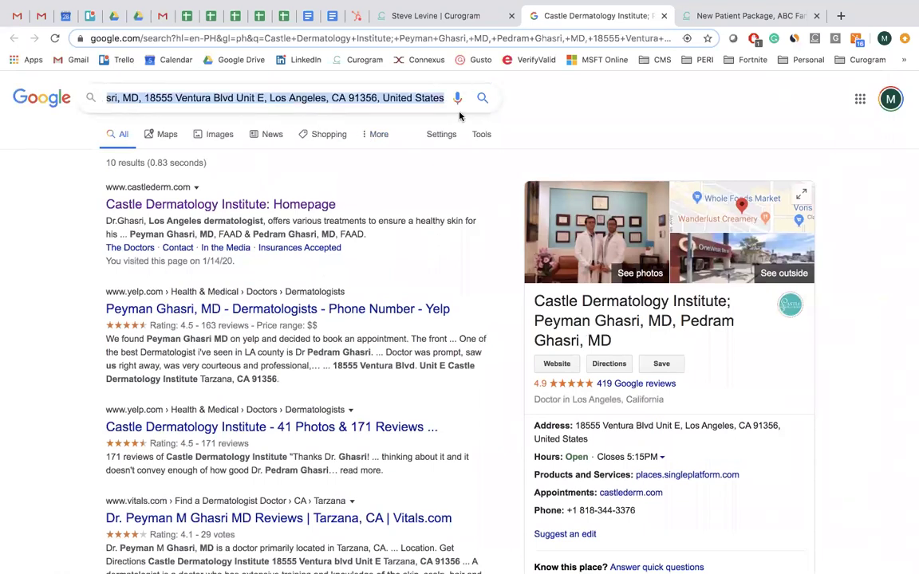
Search Google for 'dermatologist tarzana', then return to the New Patient Package form.
text(dermtol)
key(BackSpace)
key(BackSpace)
key(BackSpace)
text(logis)
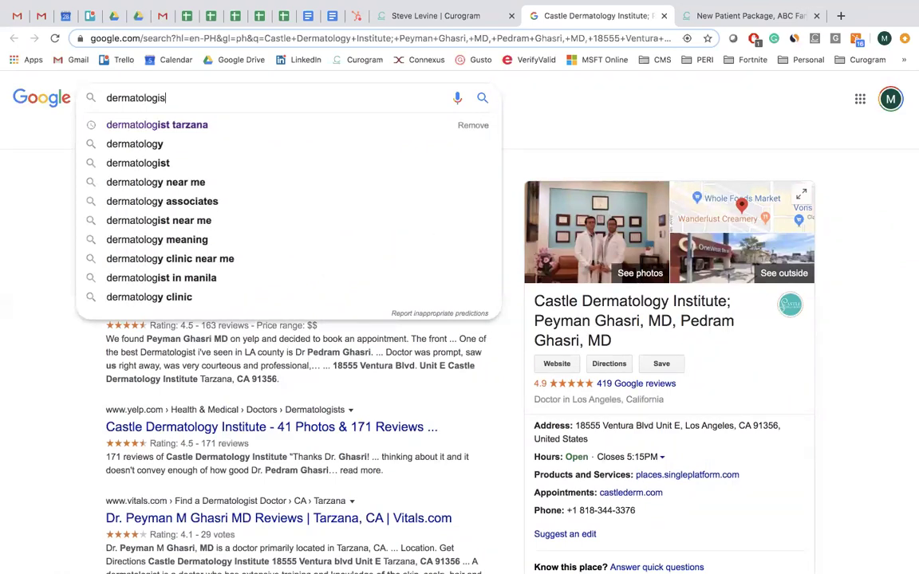
text(t tarzana)
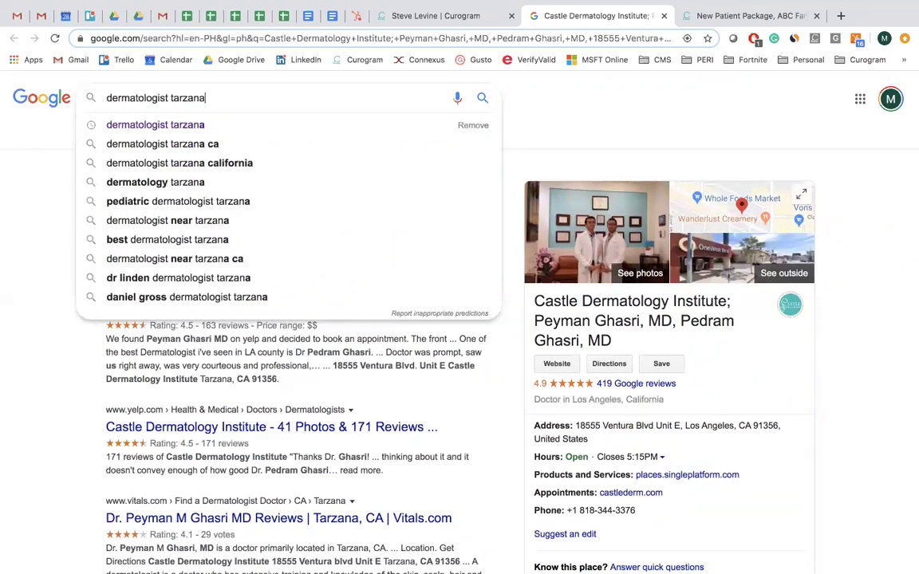
key(Return)
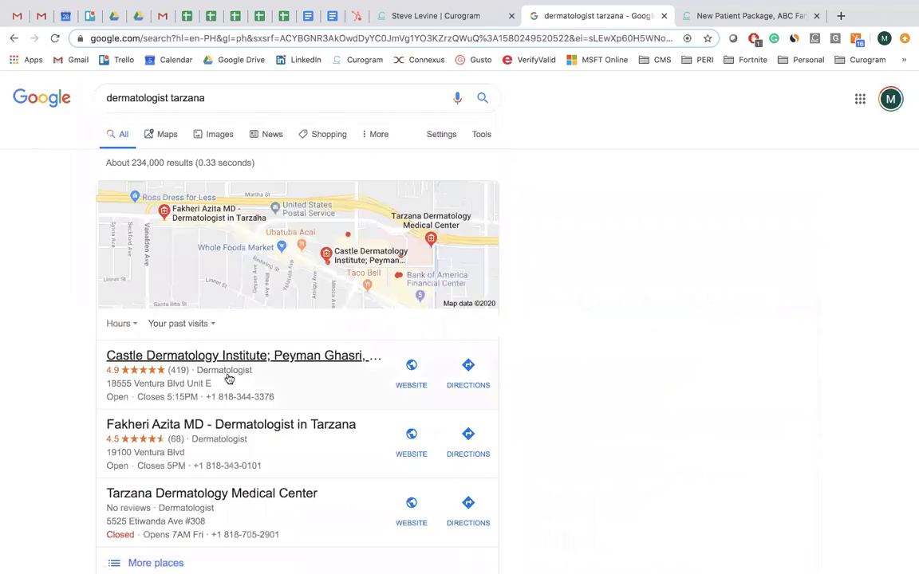
scroll(223, 376, down, 1)
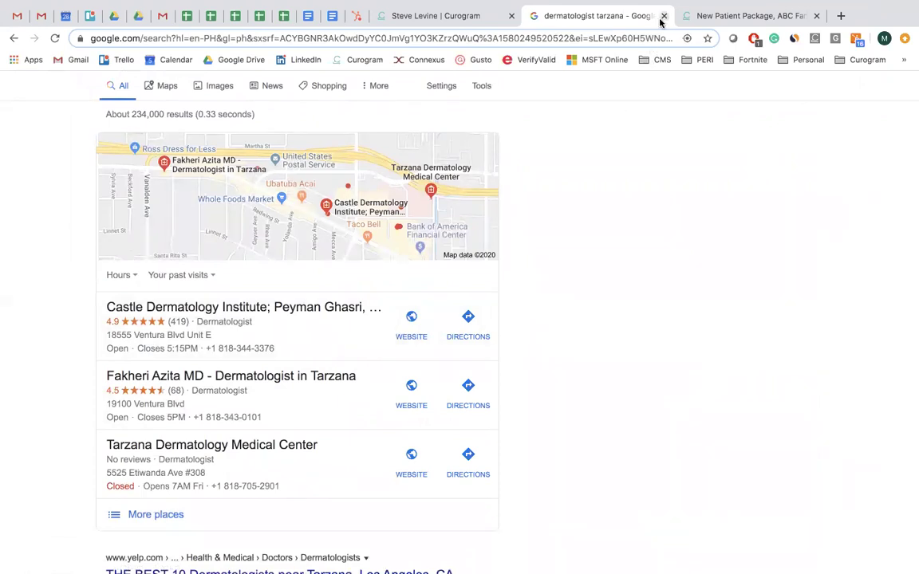
click(716, 17)
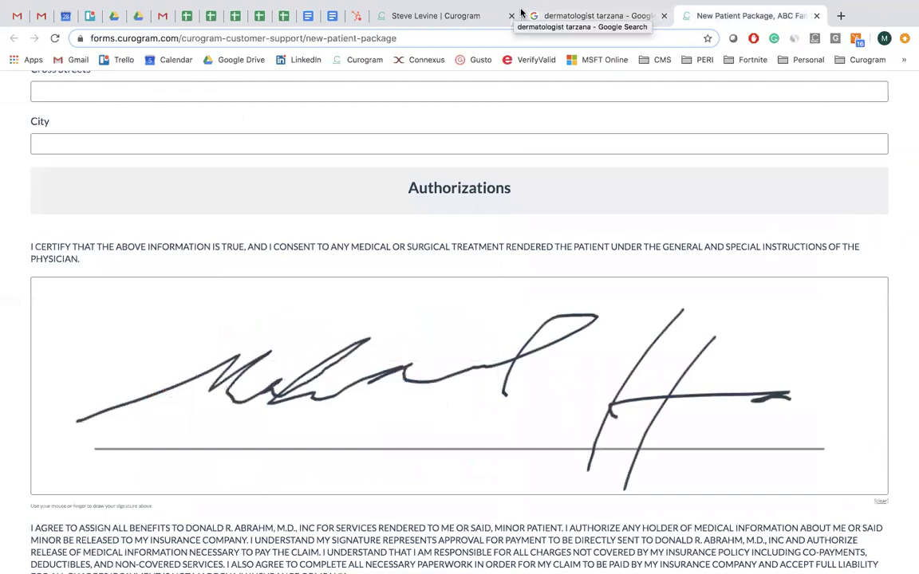
Search Google for 'ent trumbull' in a new browser tab.
click(839, 16)
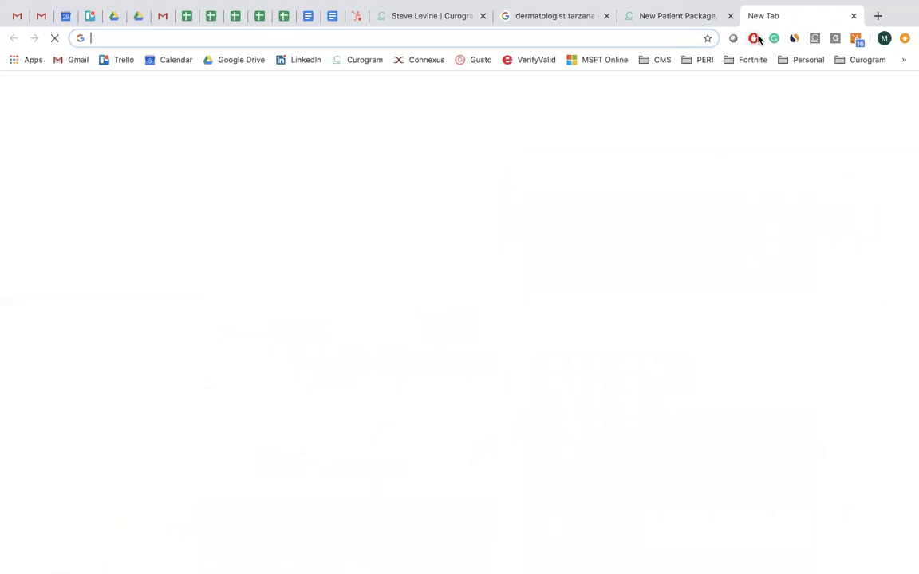
text(ent)
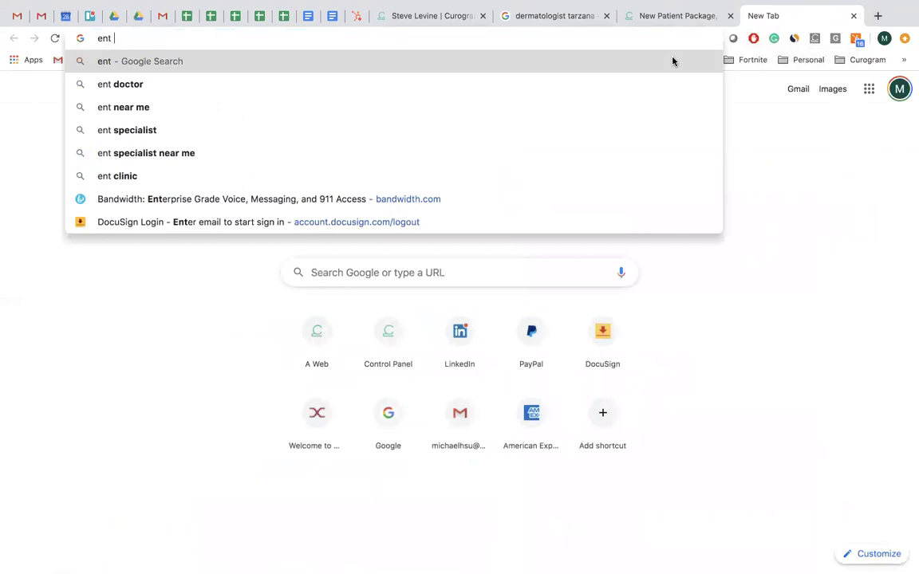
text( trumbull)
key(BackSpace)
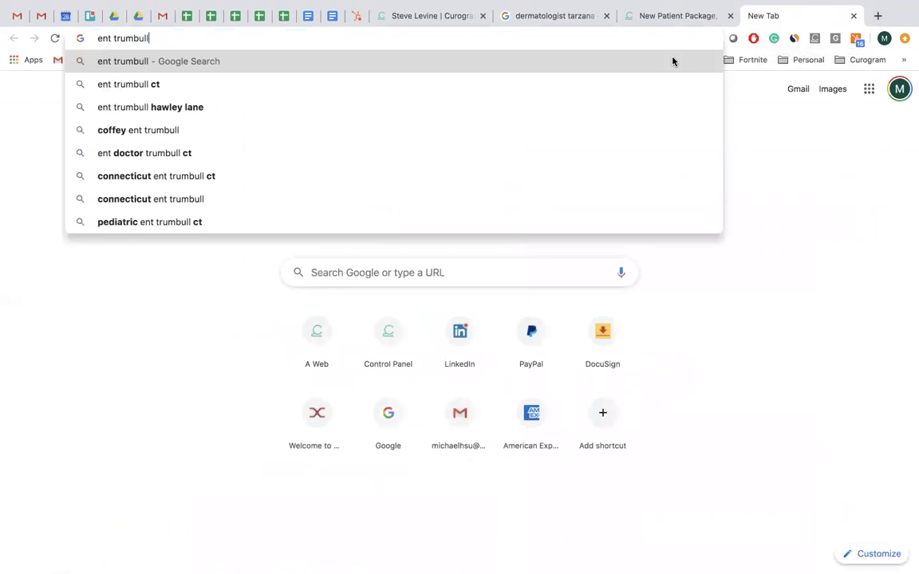
key(Return)
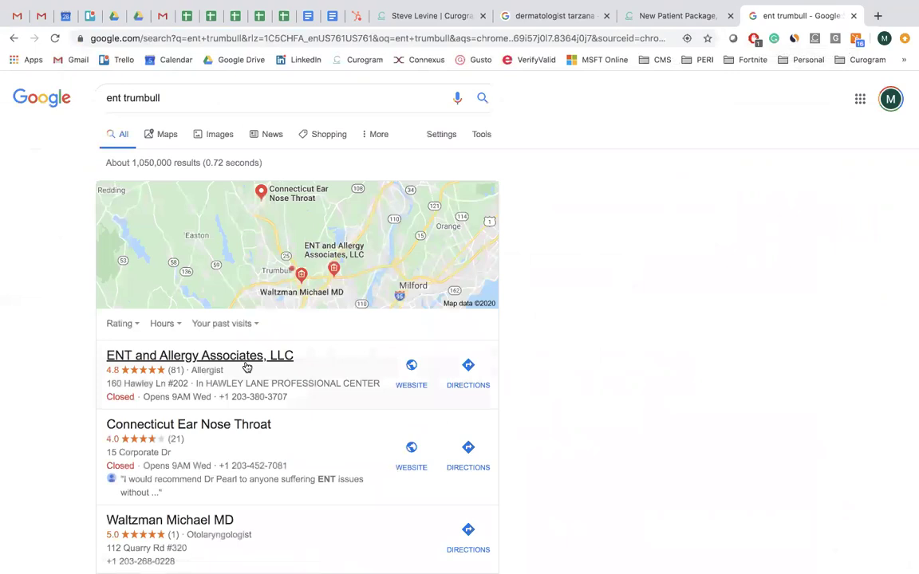
Open the local results and show ENT and Allergy Associates, LLC's details.
click(149, 374)
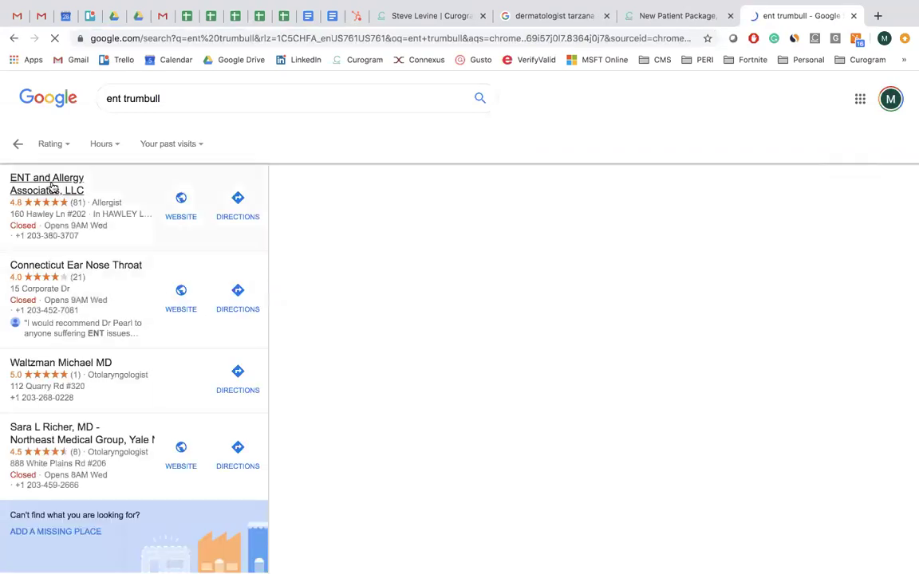
click(19, 144)
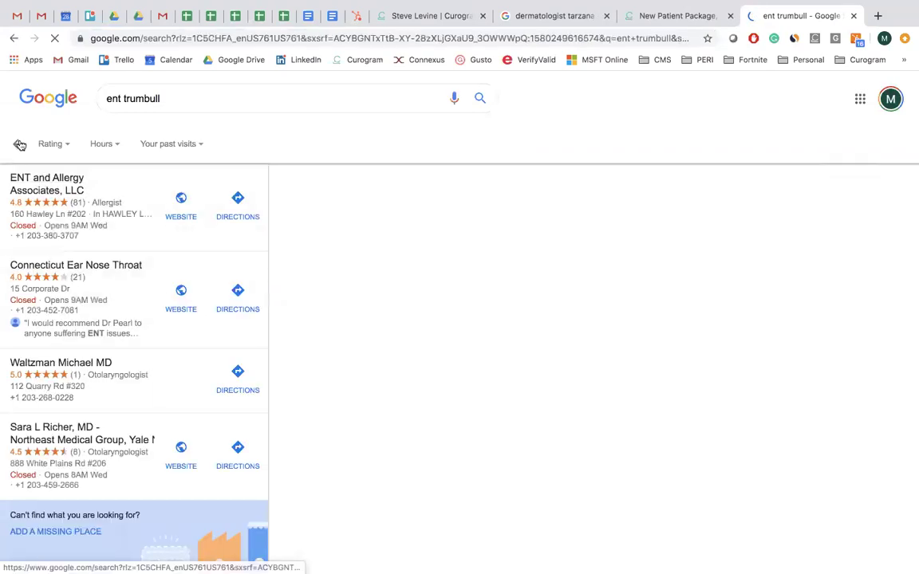
click(244, 365)
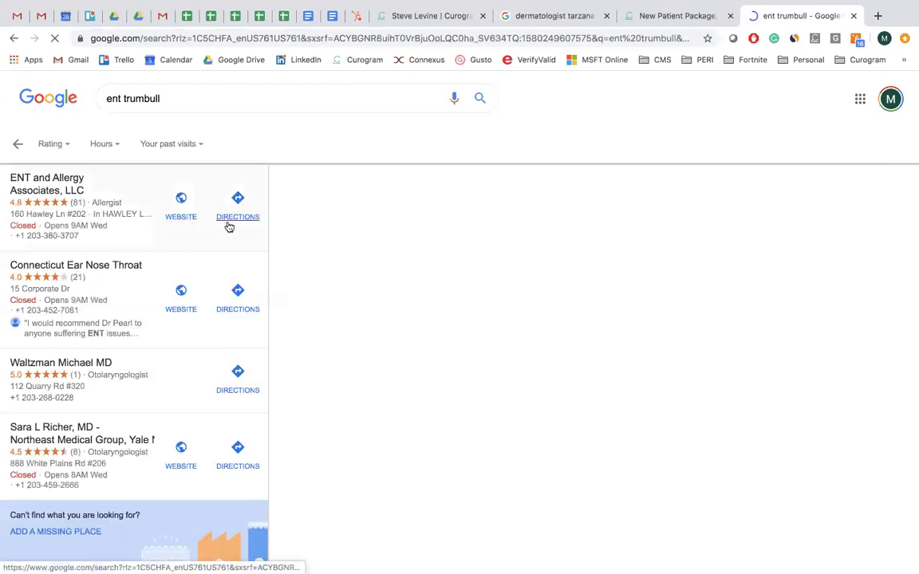
click(55, 205)
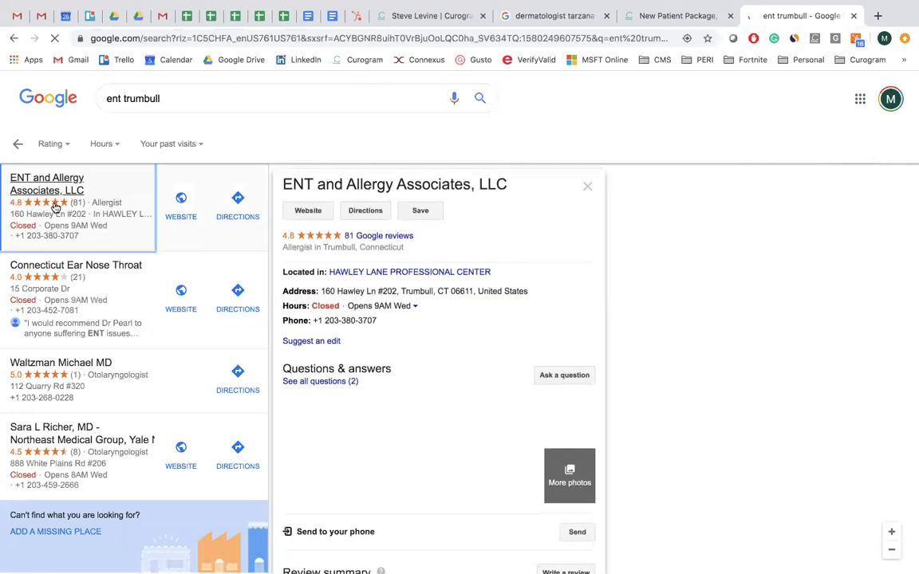
Browse ENT and Allergy Associates' Google reviews, close them, and select the query.
click(370, 239)
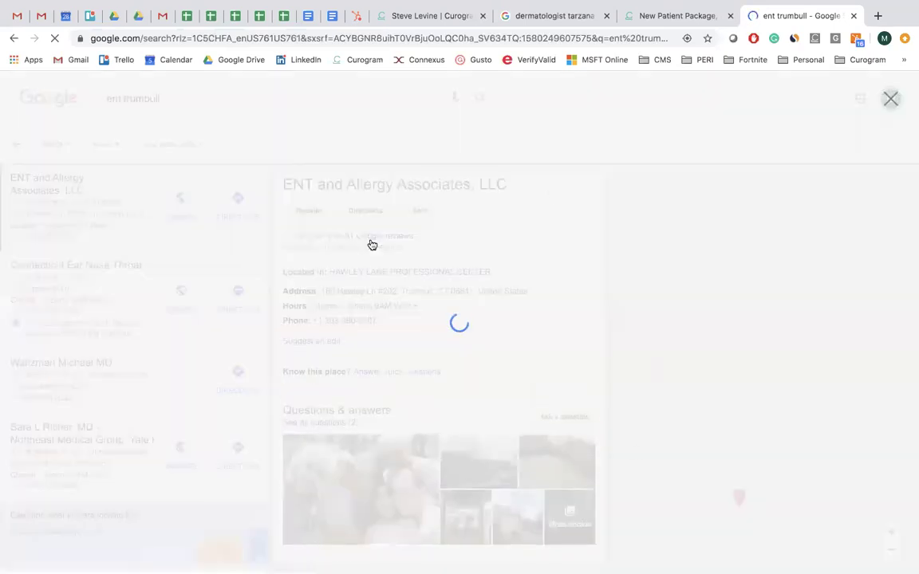
scroll(378, 289, down, 2)
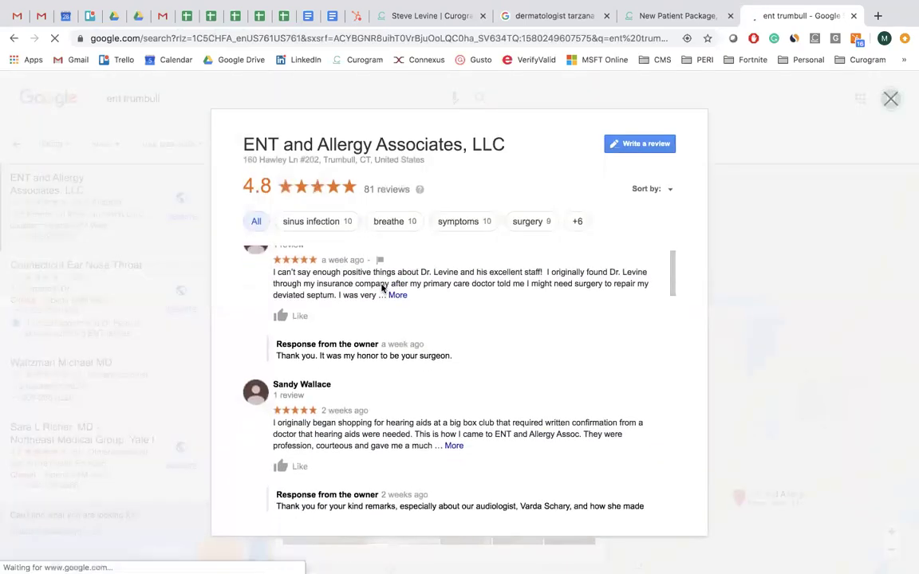
scroll(381, 289, down, 1)
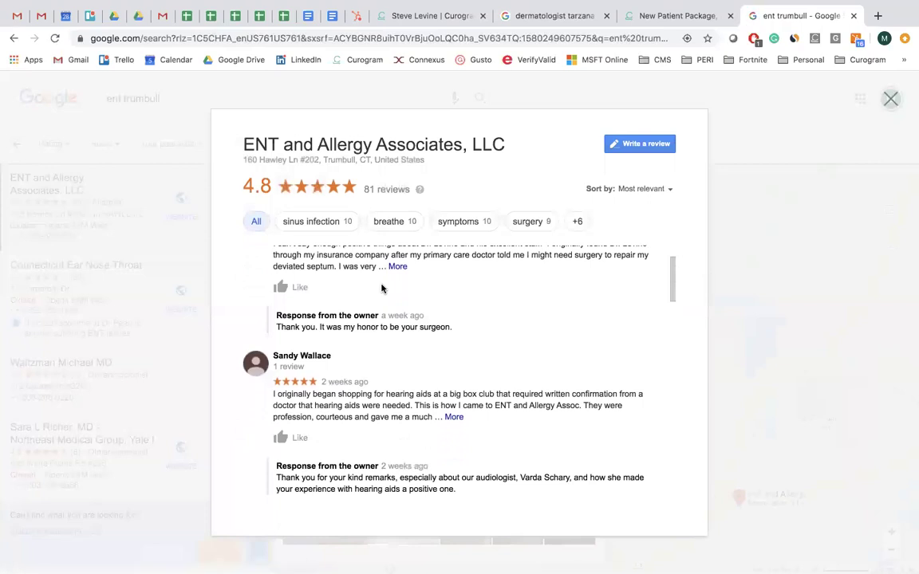
scroll(381, 289, down, 1)
scroll(381, 289, up, 3)
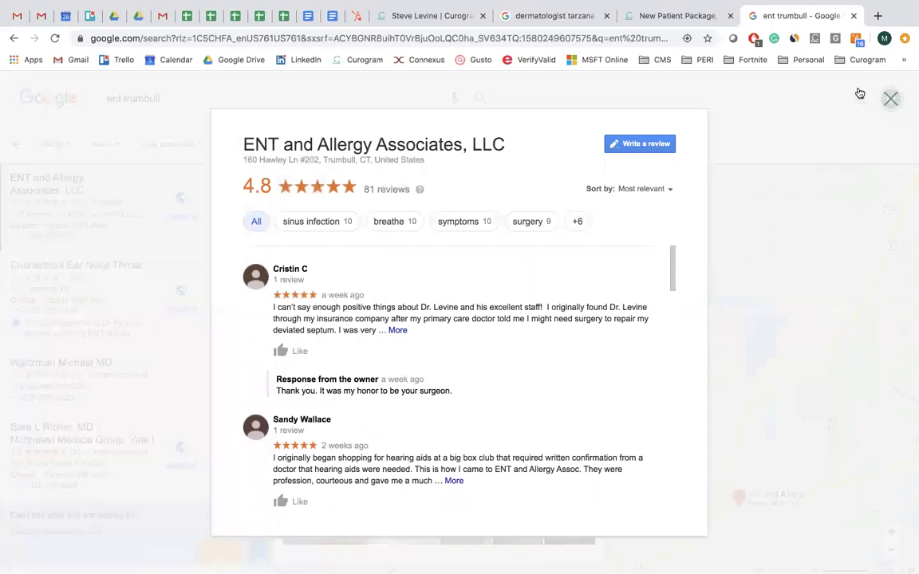
click(801, 87)
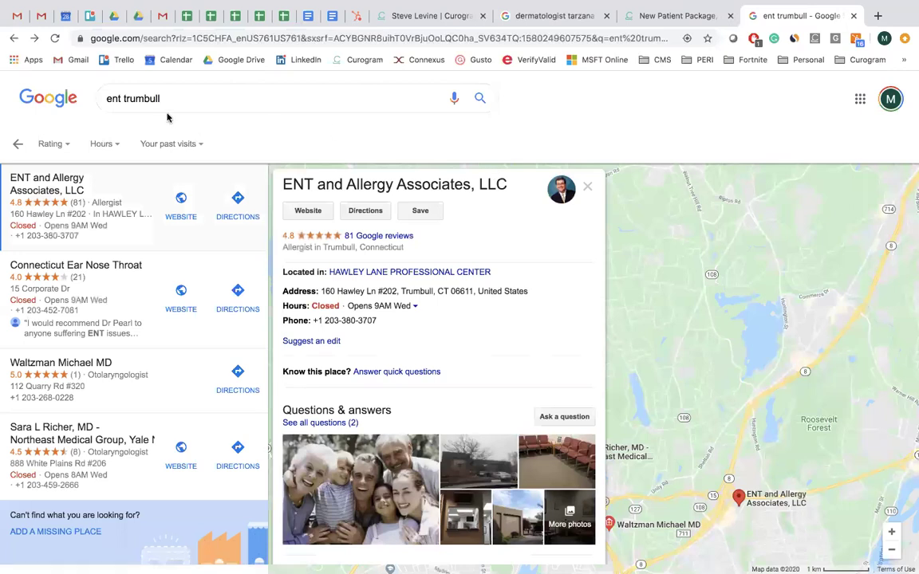
drag(168, 98, 40, 97)
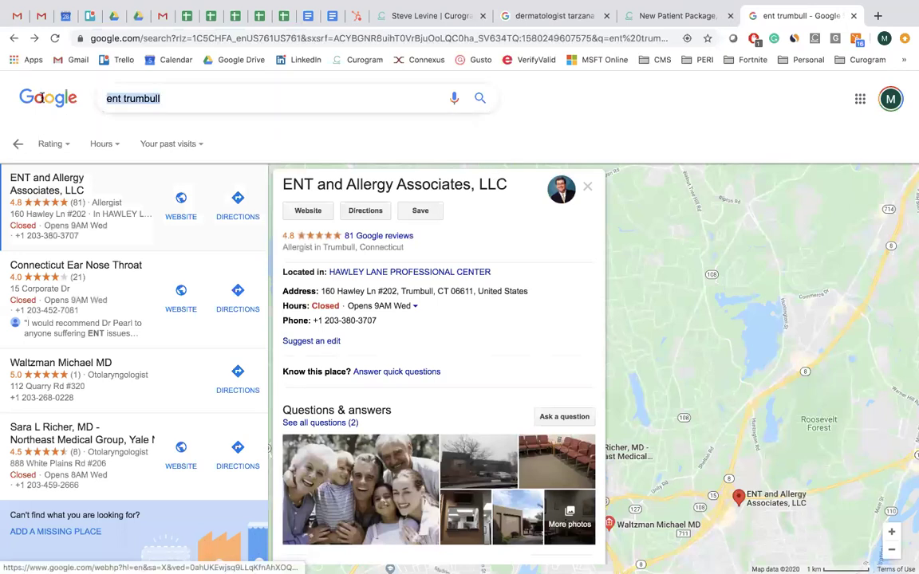
Rerun the earlier 'dermatologist tarzana' search from the suggestions.
text(castle de)
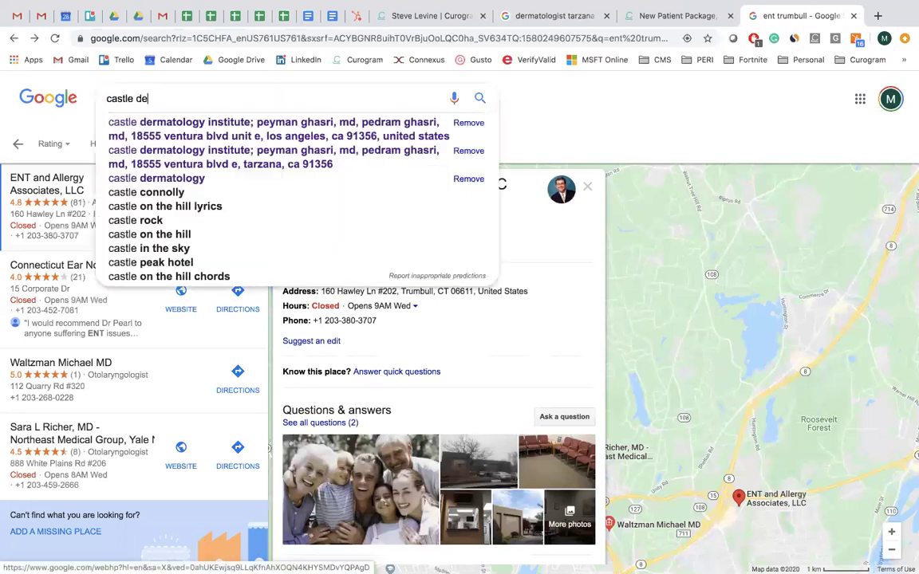
text(rmato)
key(BackSpace)
key(BackSpace)
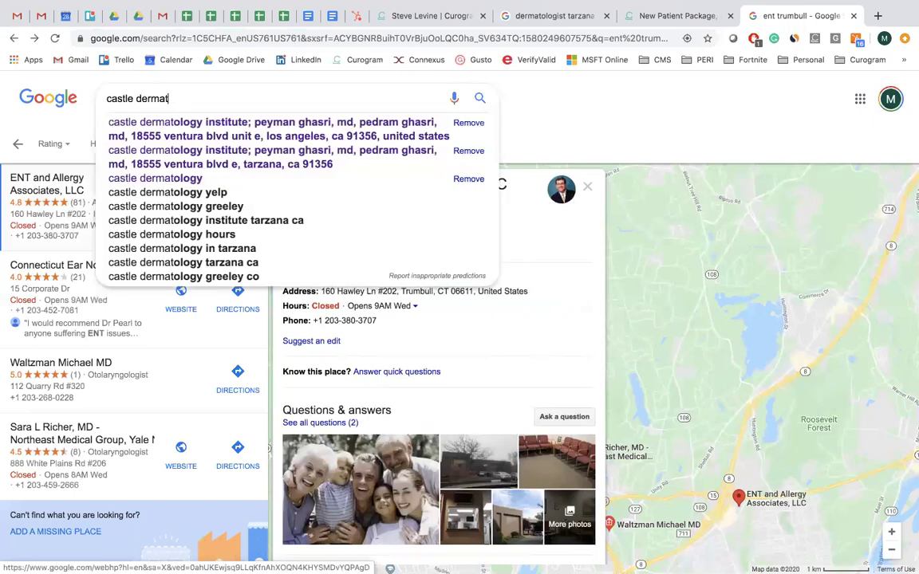
key(BackSpace)
key(BackSpace)
key(BackSpace)
key(BackSpace)
key(BackSpace)
key(BackSpace)
key(BackSpace)
key(BackSpace)
key(BackSpace)
key(BackSpace)
key(BackSpace)
key(BackSpace)
text(derm)
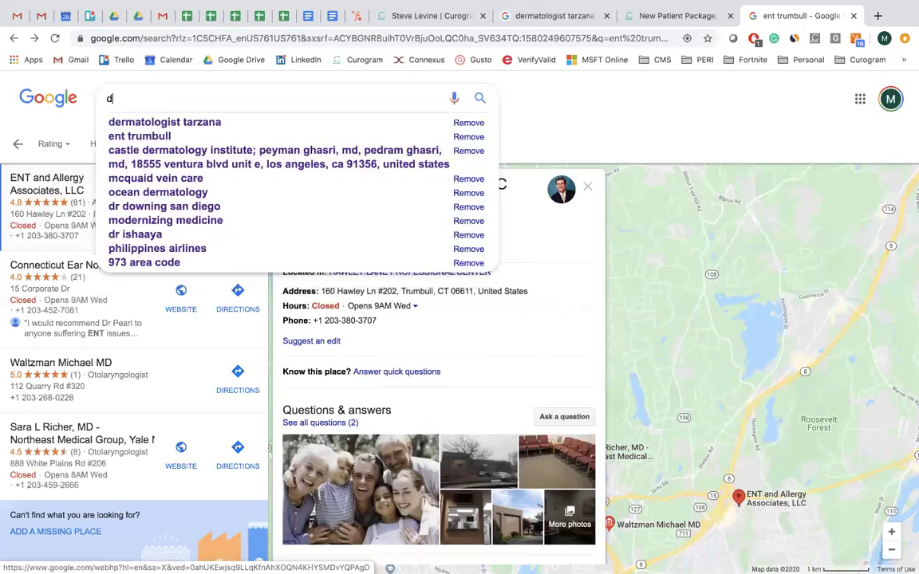
text(a)
click(123, 121)
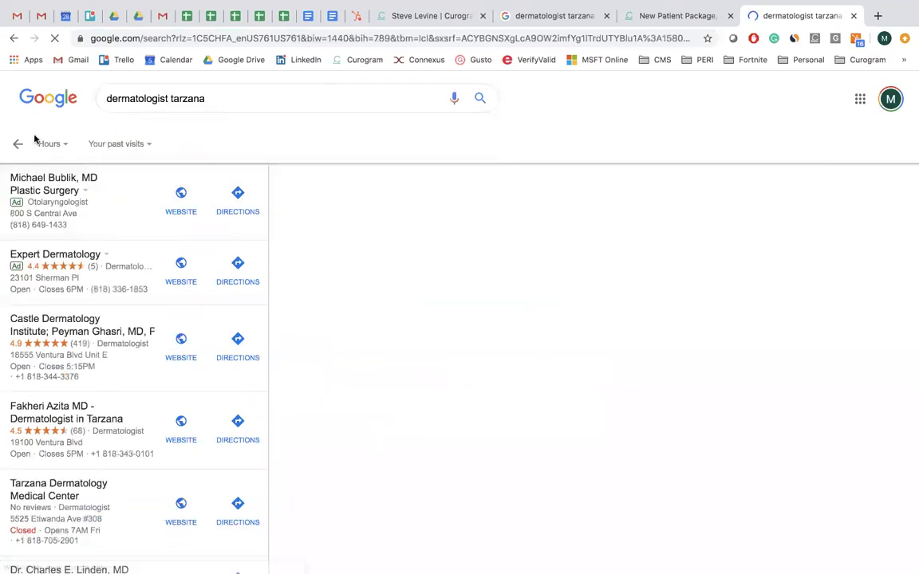
Open Castle Dermatology Institute's details, browse its Google reviews, then close them.
click(18, 145)
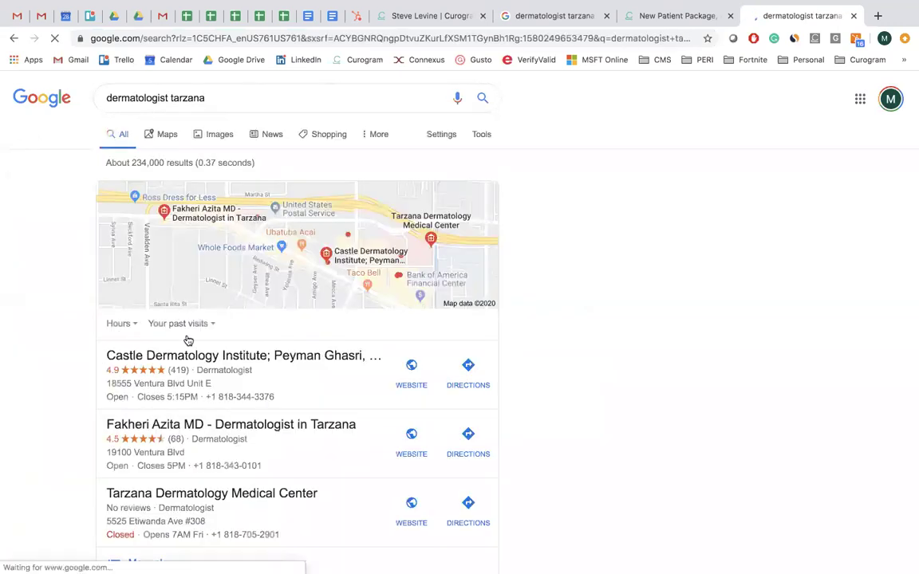
click(186, 360)
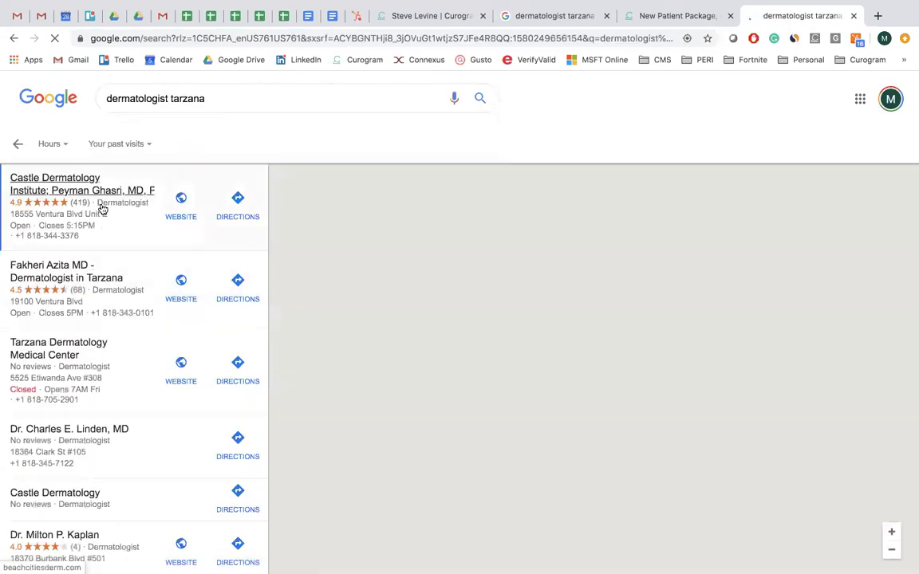
click(73, 209)
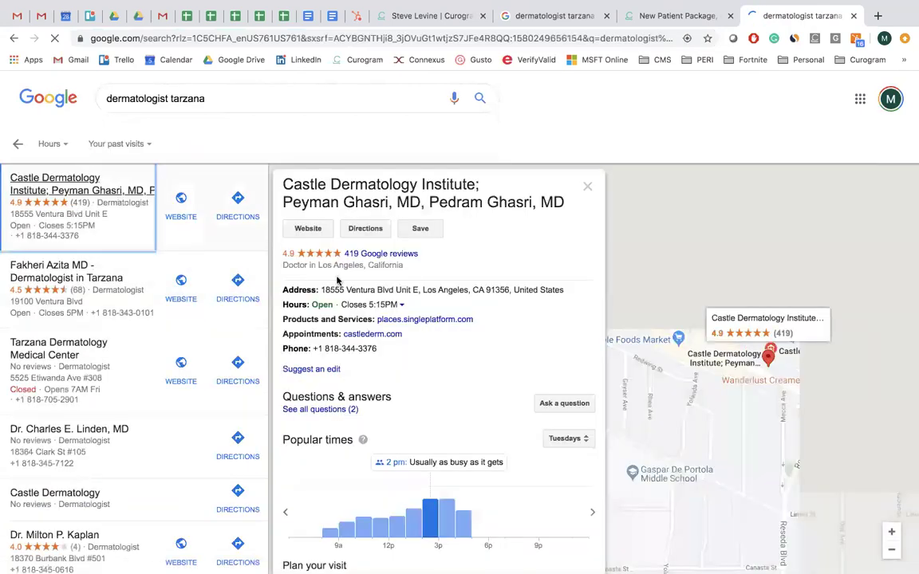
click(383, 255)
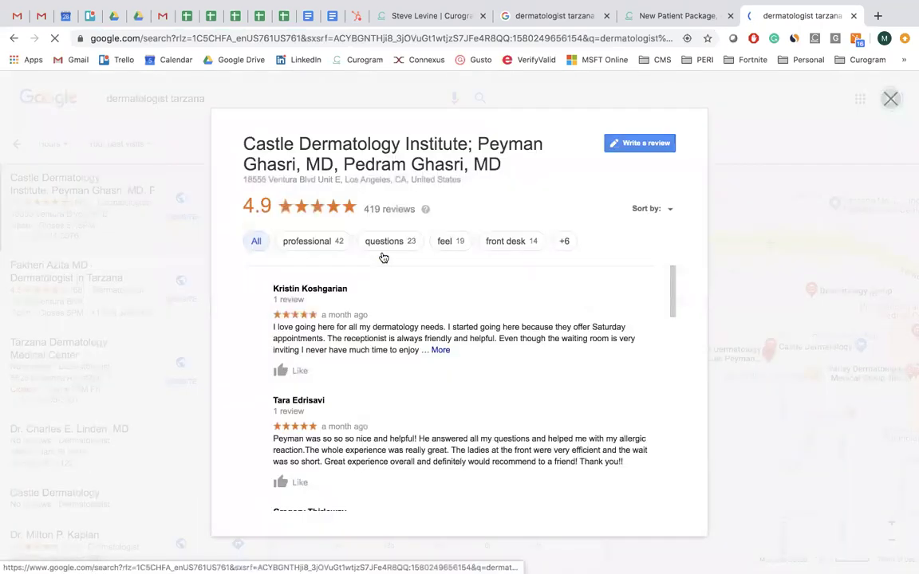
scroll(437, 322, down, 3)
scroll(437, 322, down, 2)
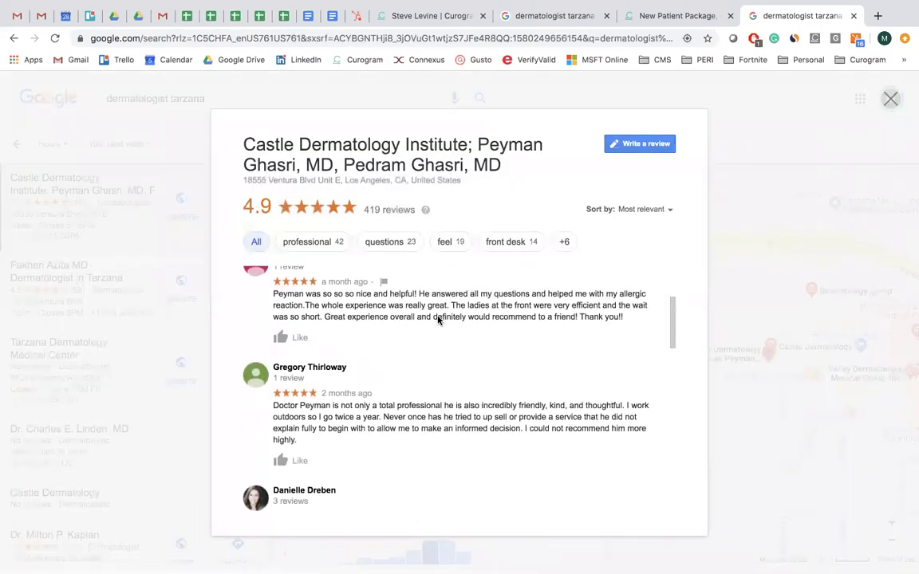
scroll(412, 390, down, 4)
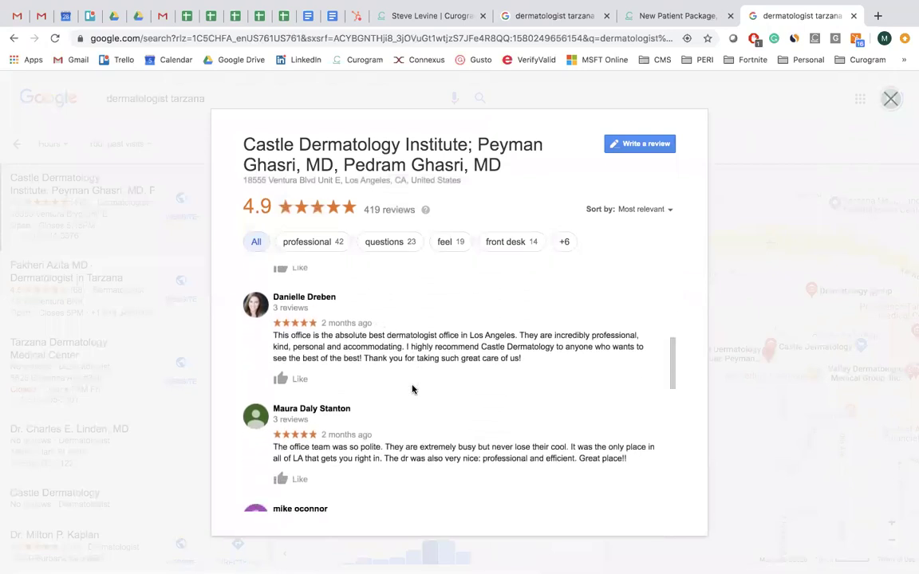
scroll(414, 382, up, 6)
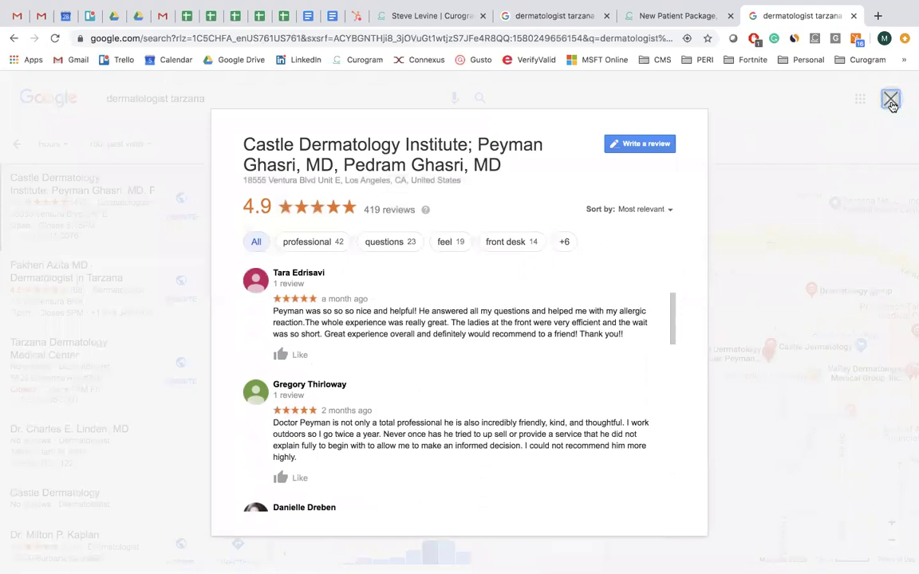
click(890, 98)
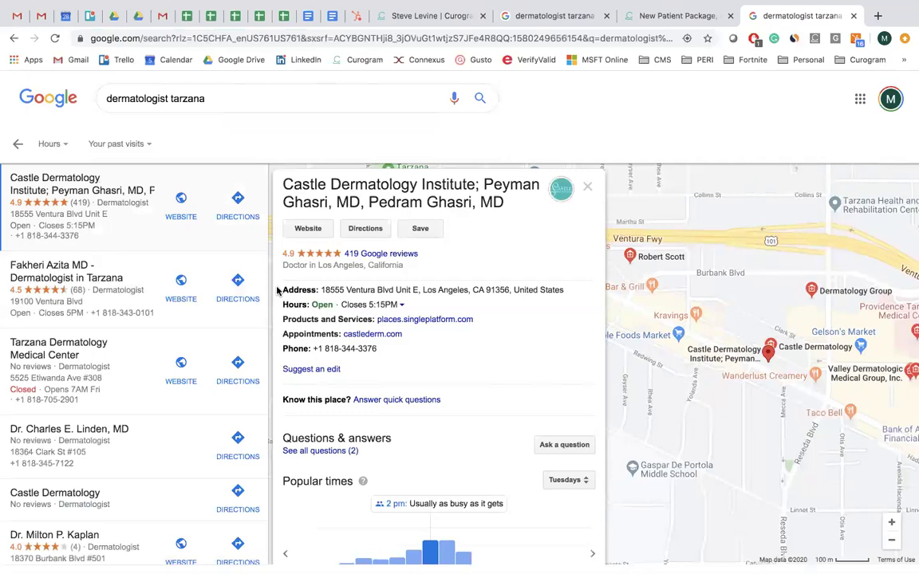
Return to the main results, then switch back to the New Patient Package form.
click(17, 145)
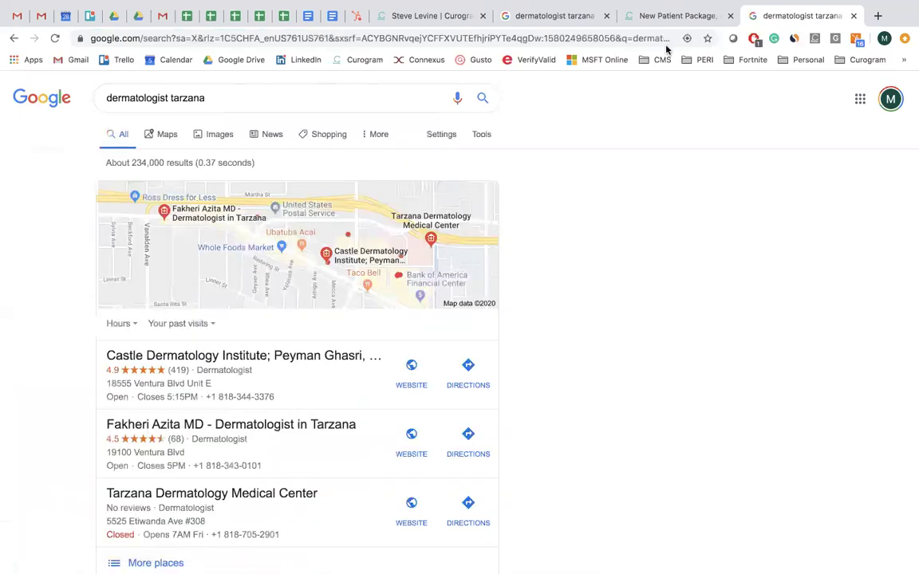
click(666, 16)
click(574, 17)
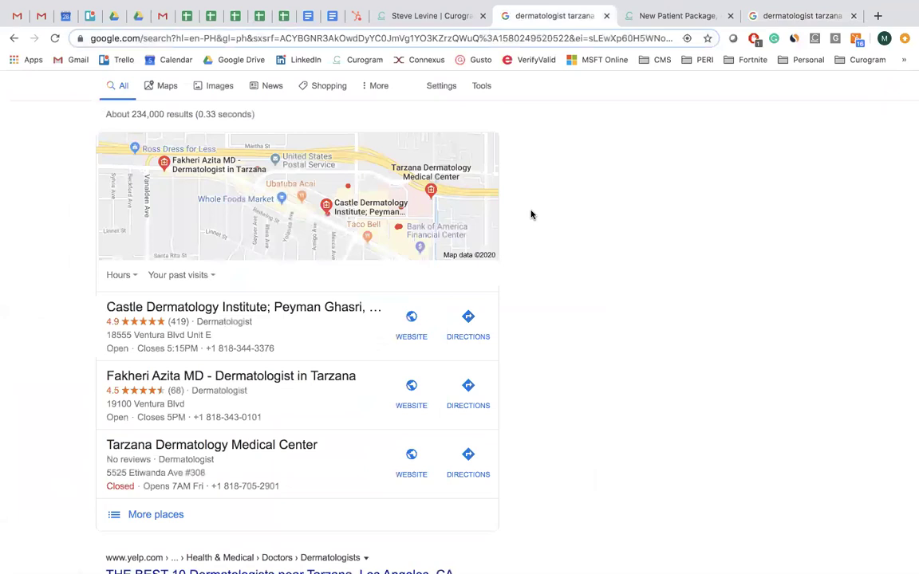
click(676, 16)
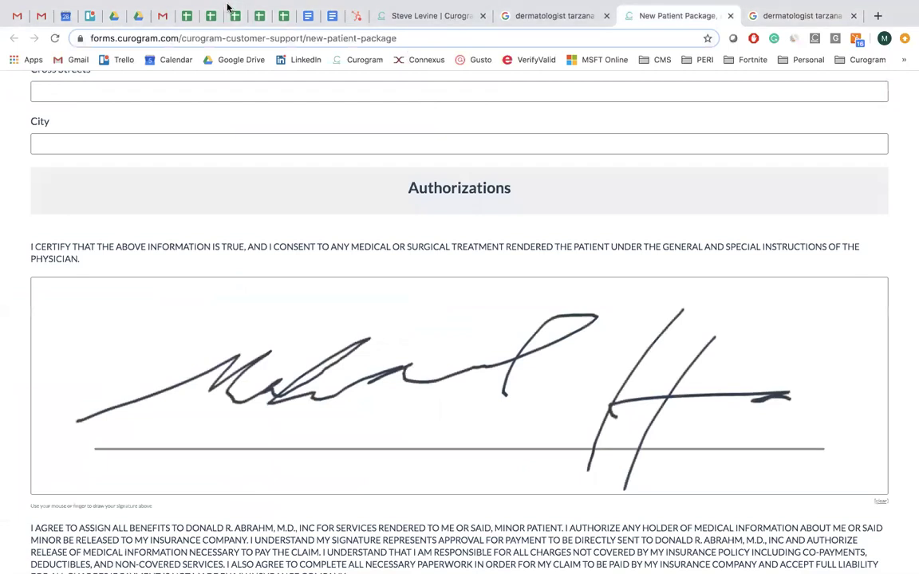
Switch to the patient's conversation in Curogram Messenger.
mouse_move(230, 4)
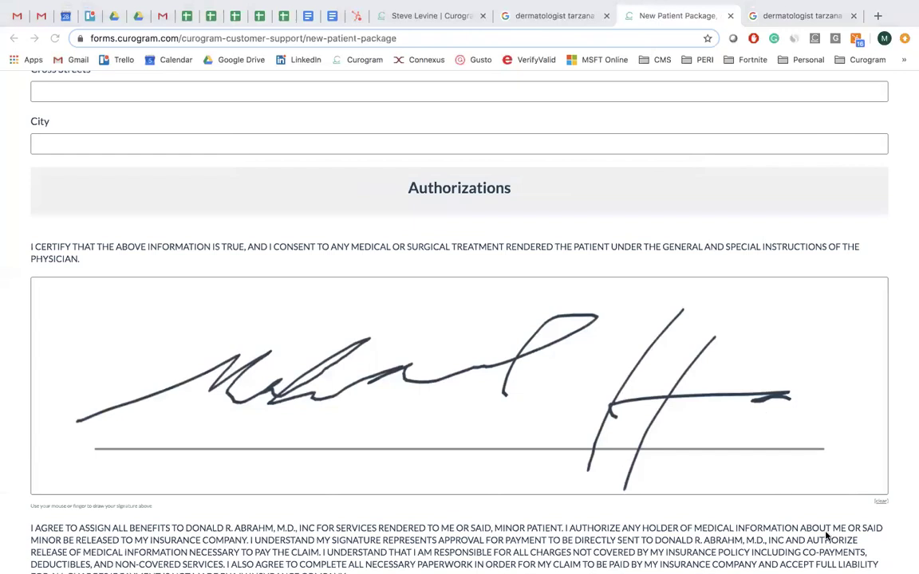
click(420, 20)
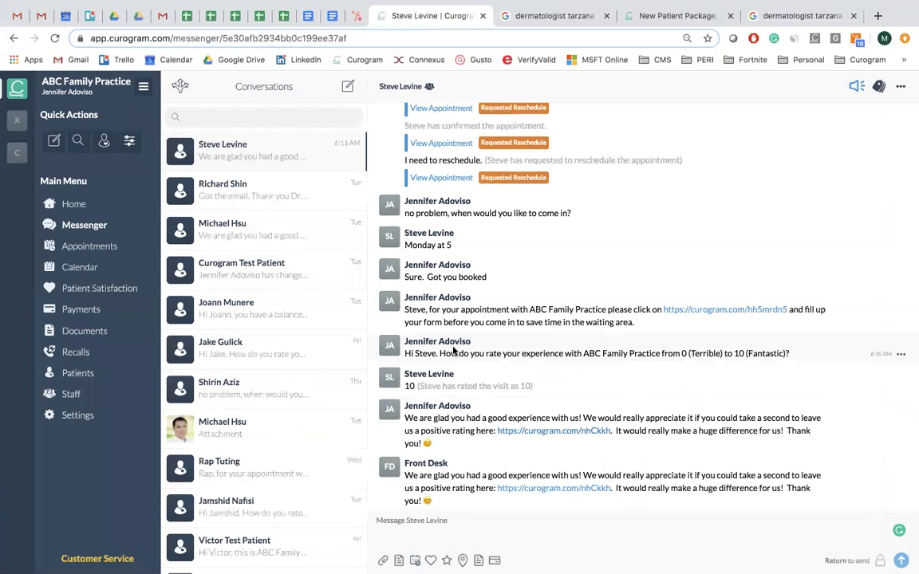
scroll(472, 330, up, 2)
scroll(474, 335, down, 2)
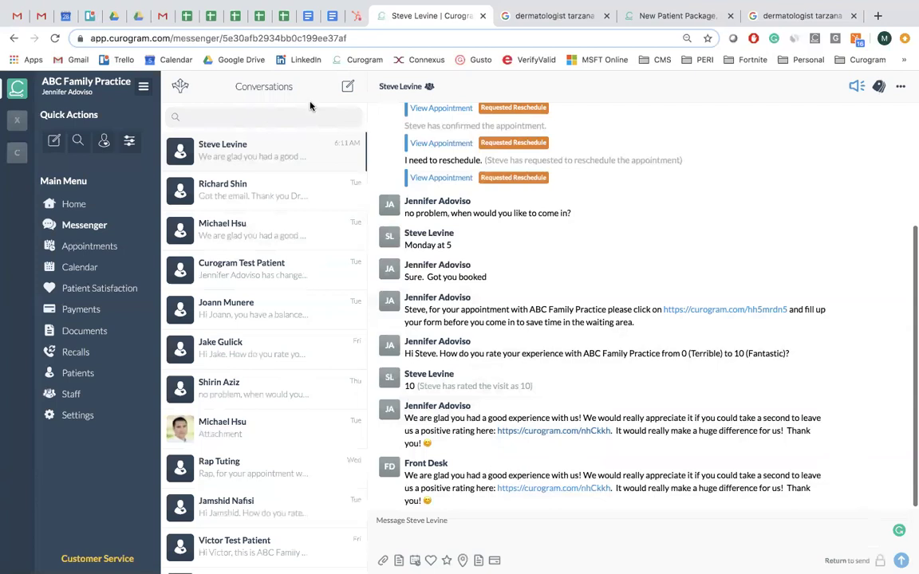
mouse_move(481, 561)
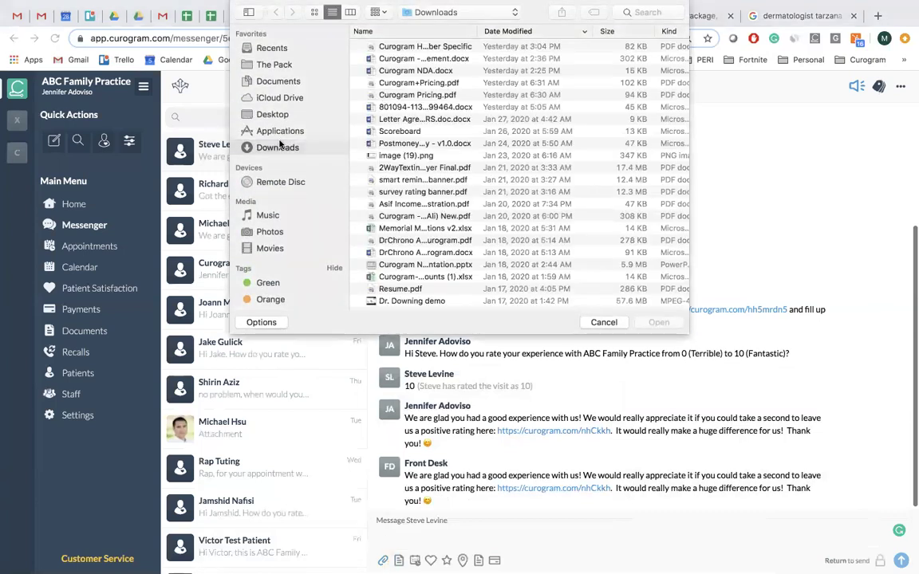
Attach and upload CBC sample report.pdf from the Desktop to the patient's conversation.
click(275, 114)
click(426, 94)
double_click(427, 94)
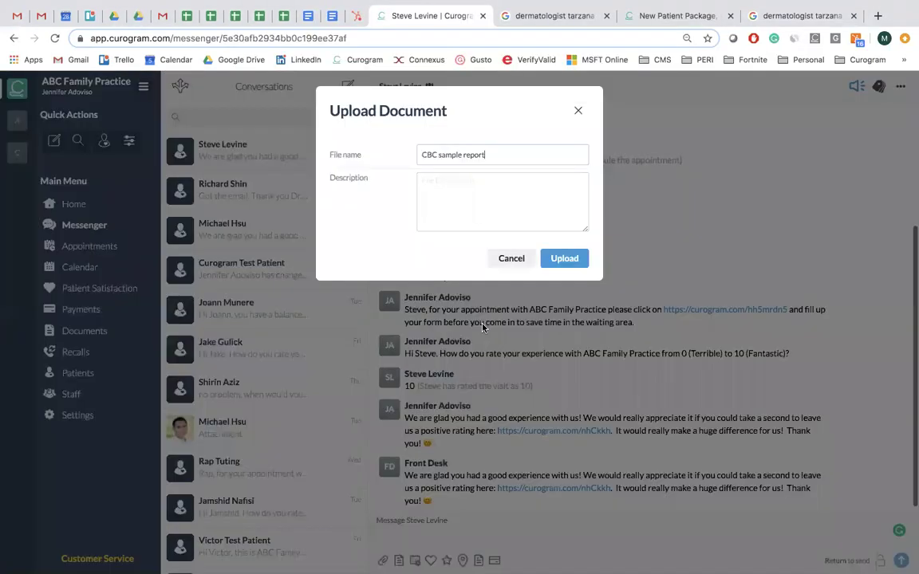
click(579, 113)
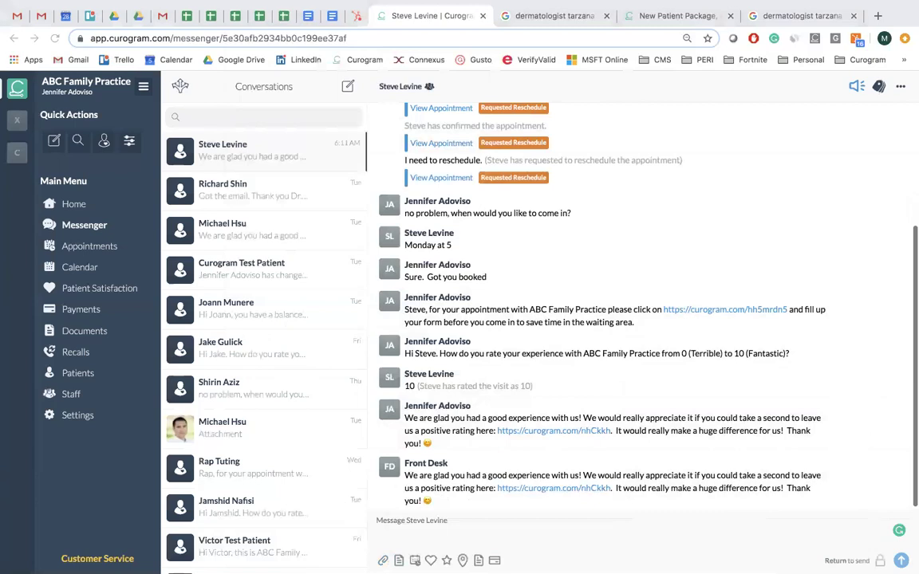
click(383, 560)
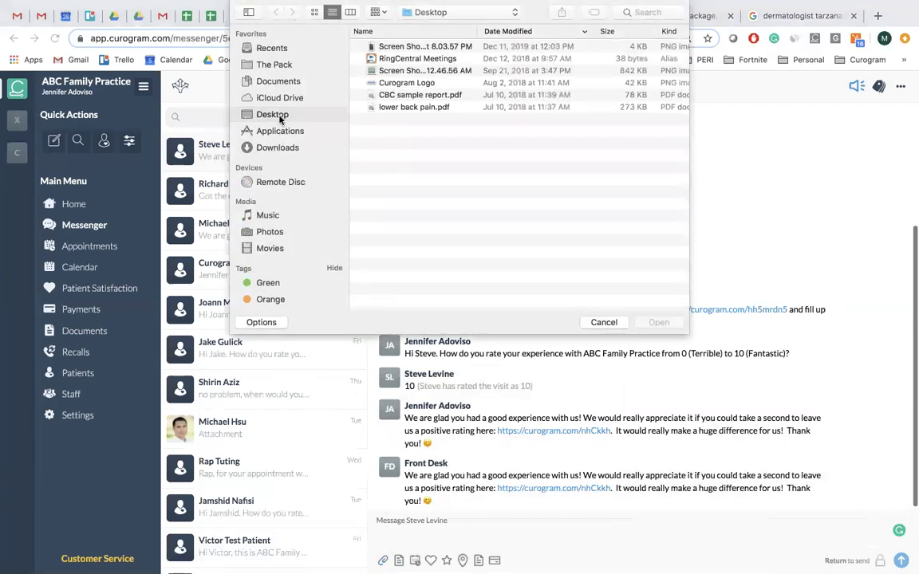
double_click(418, 95)
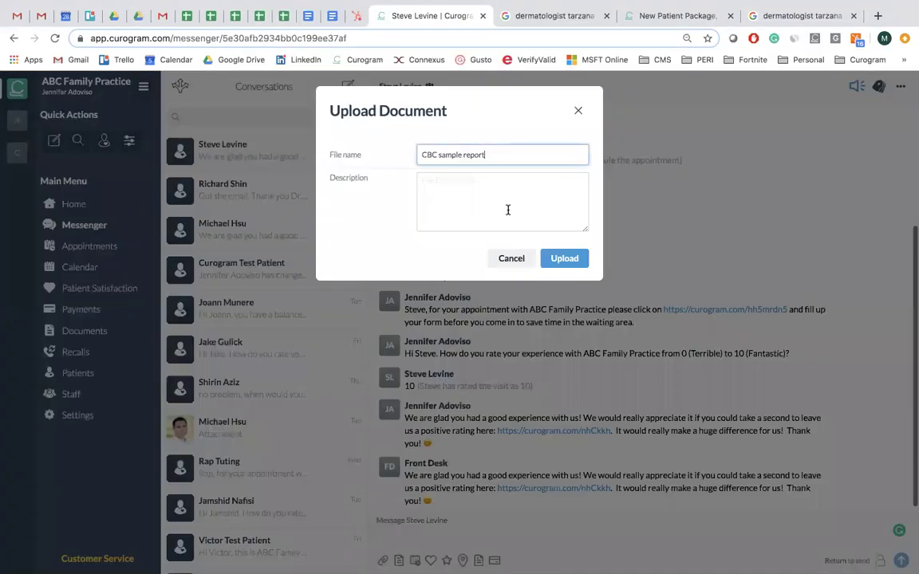
click(565, 258)
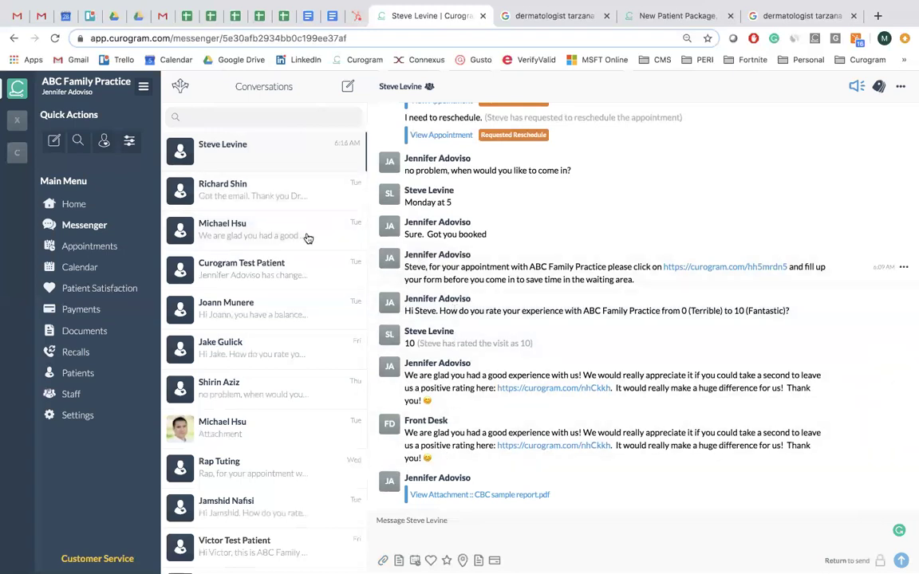
Change the January 30 appointment's Amount Due to 250, then go to Settings.
click(78, 267)
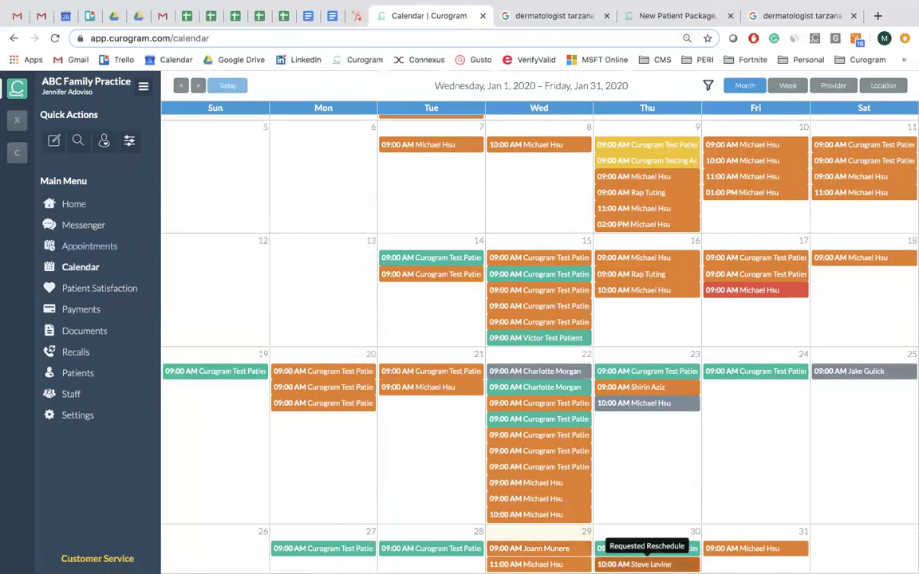
click(642, 564)
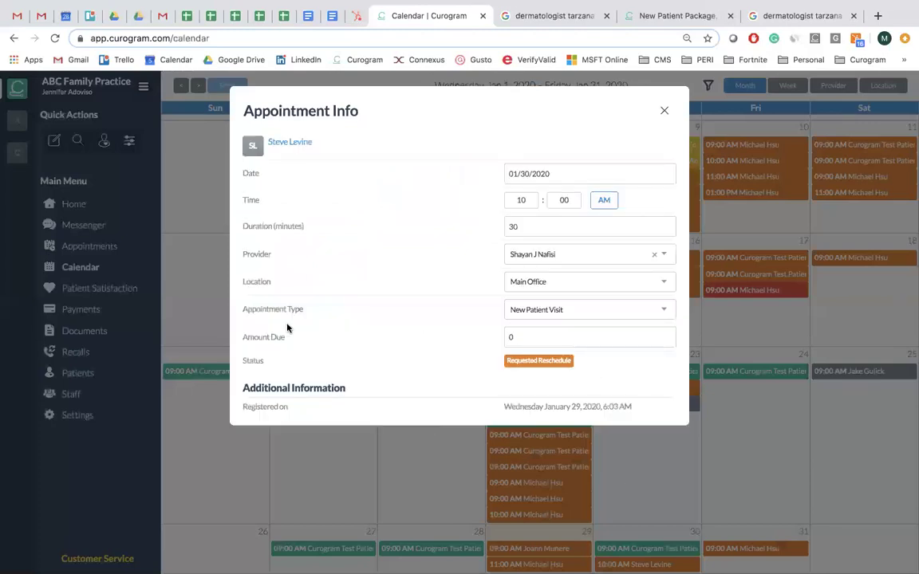
click(515, 336)
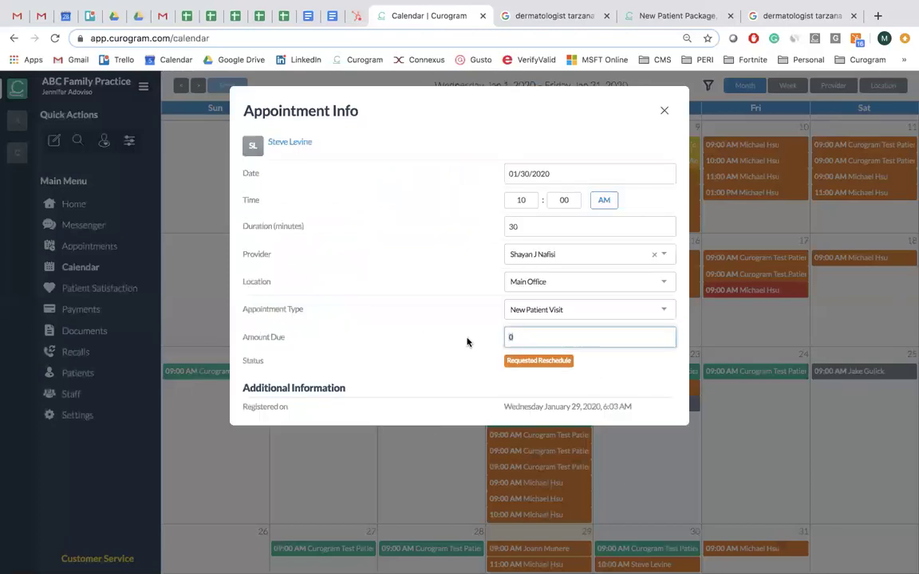
text(250)
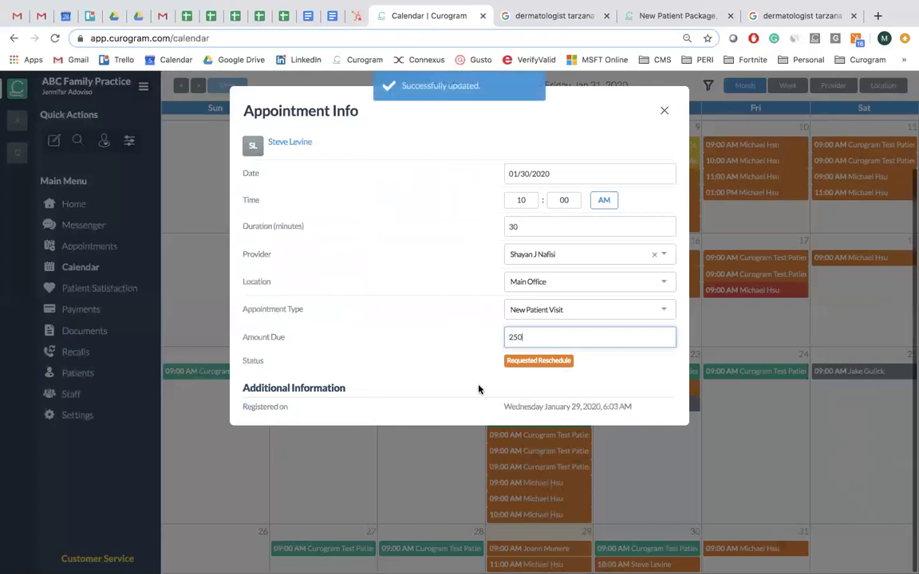
click(663, 111)
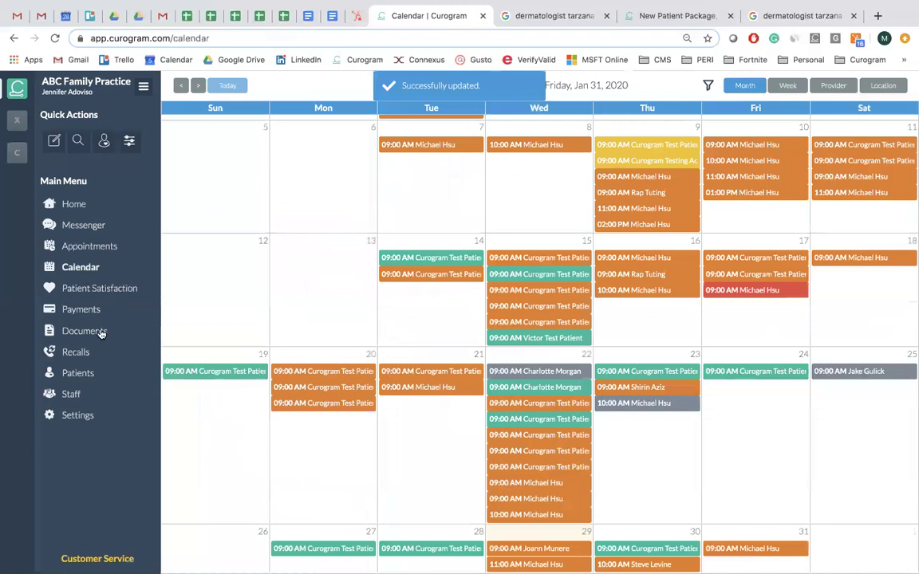
click(80, 415)
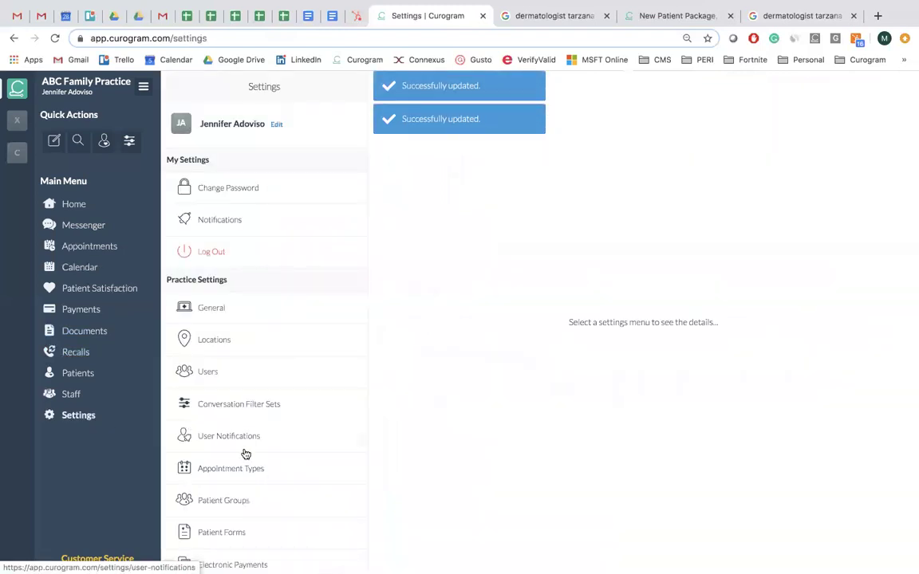
scroll(246, 453, down, 5)
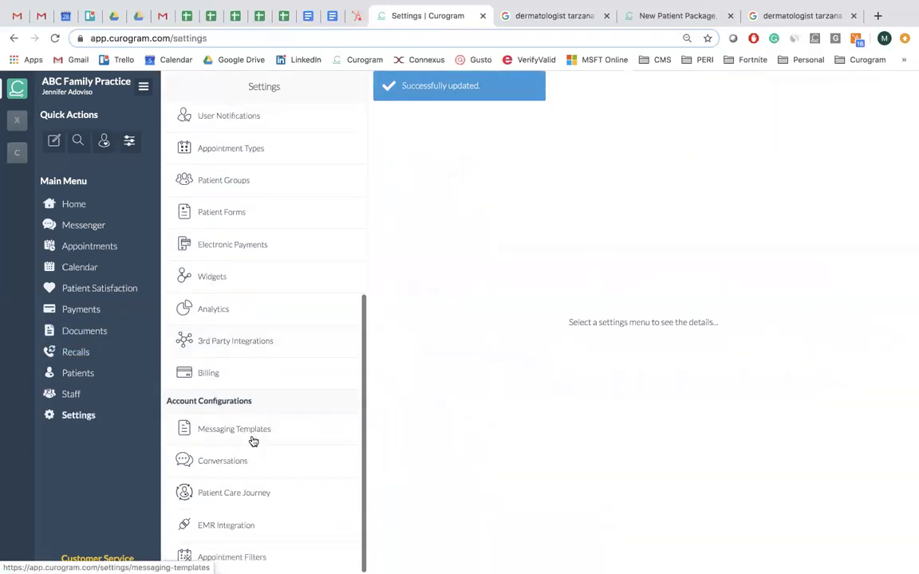
click(255, 434)
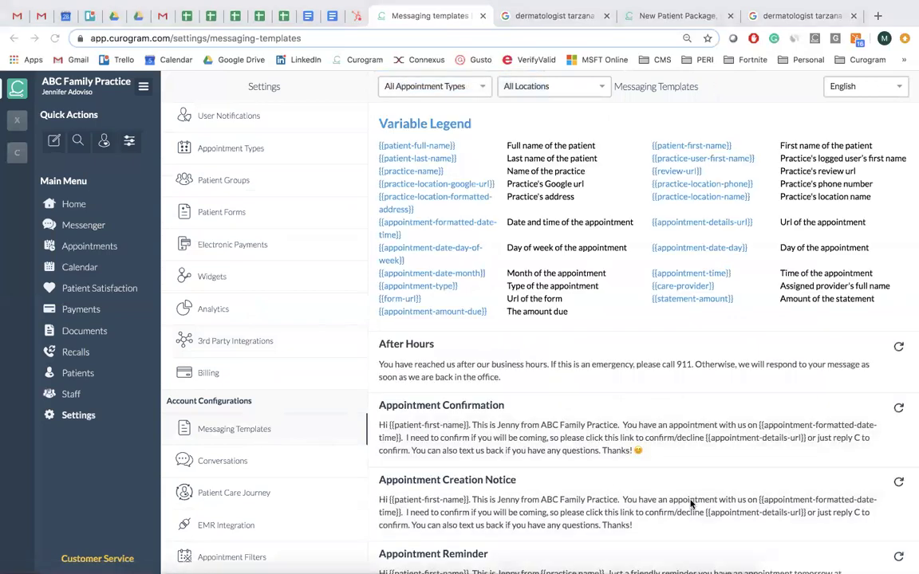
scroll(594, 451, down, 2)
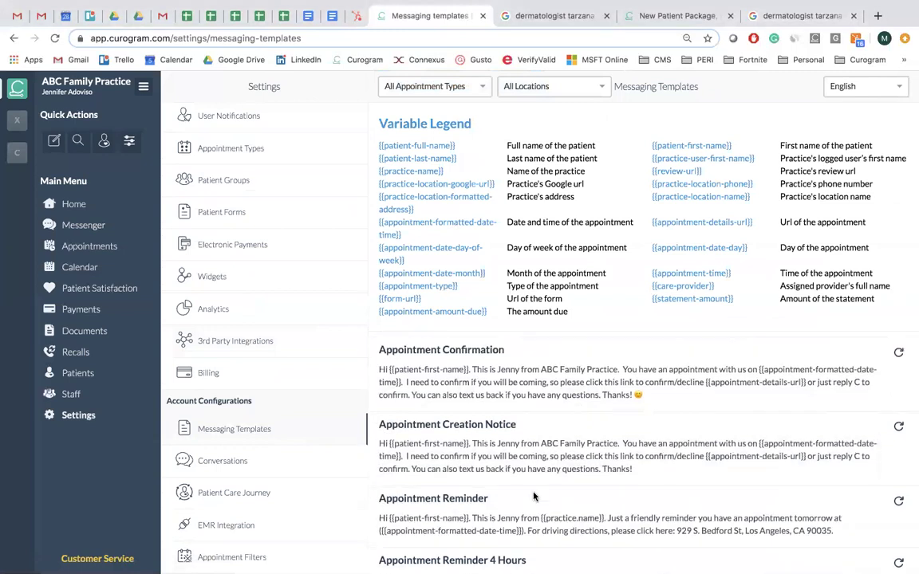
scroll(533, 493, down, 5)
scroll(534, 493, down, 5)
scroll(535, 491, up, 7)
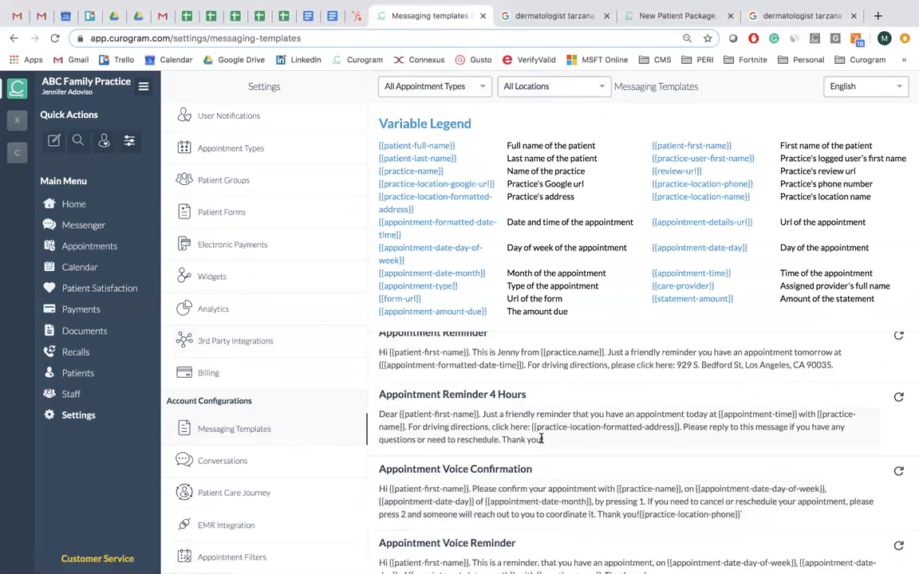
click(834, 406)
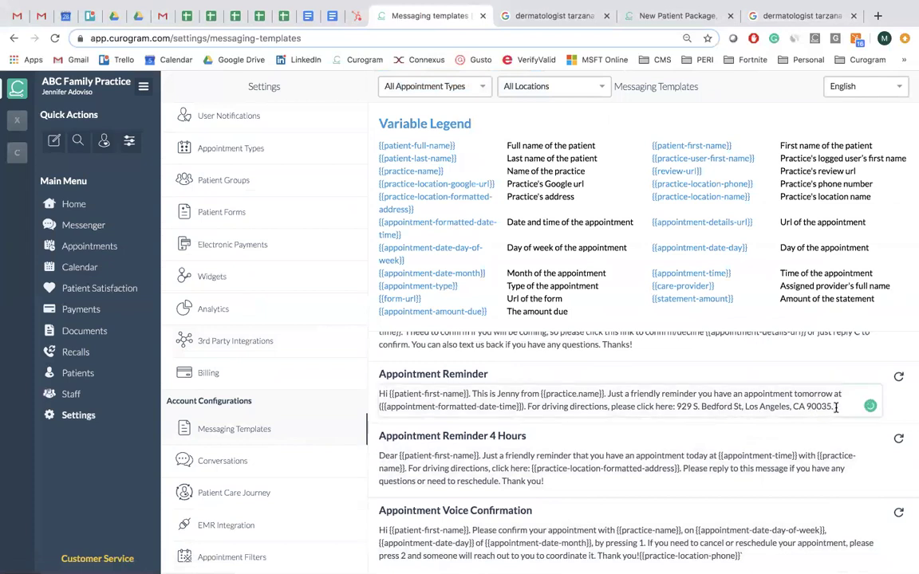
key(Return)
key(Return)
text(P)
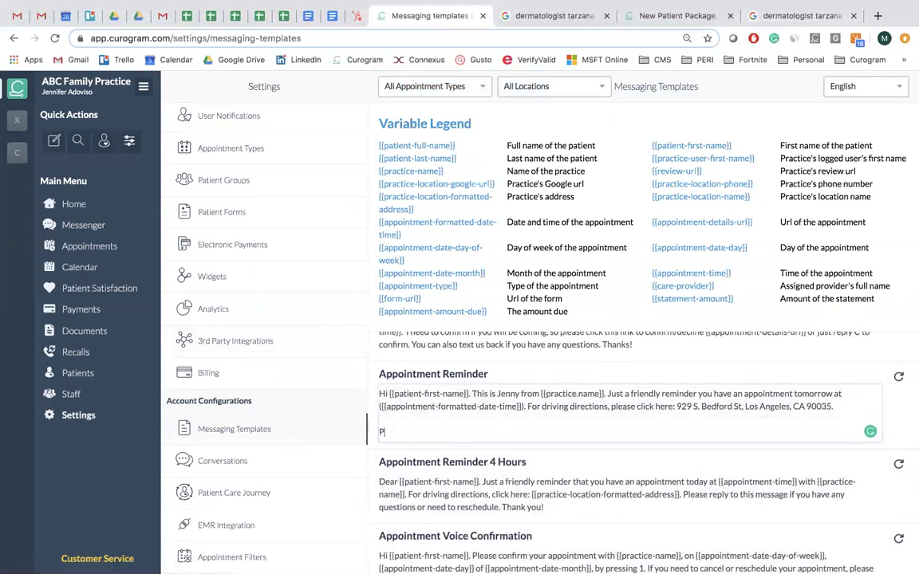
text(lease note your amoun)
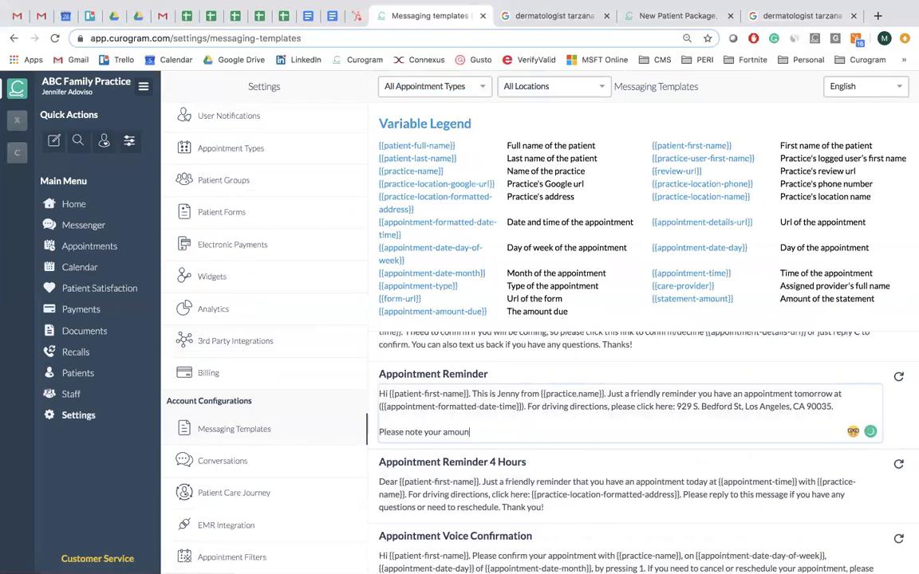
text(t due for yout visit is)
key(Left)
key(Left)
key(Left)
key(Left)
key(Left)
key(Left)
key(Left)
key(Left)
key(Left)
key(BackSpace)
text(r)
click(648, 430)
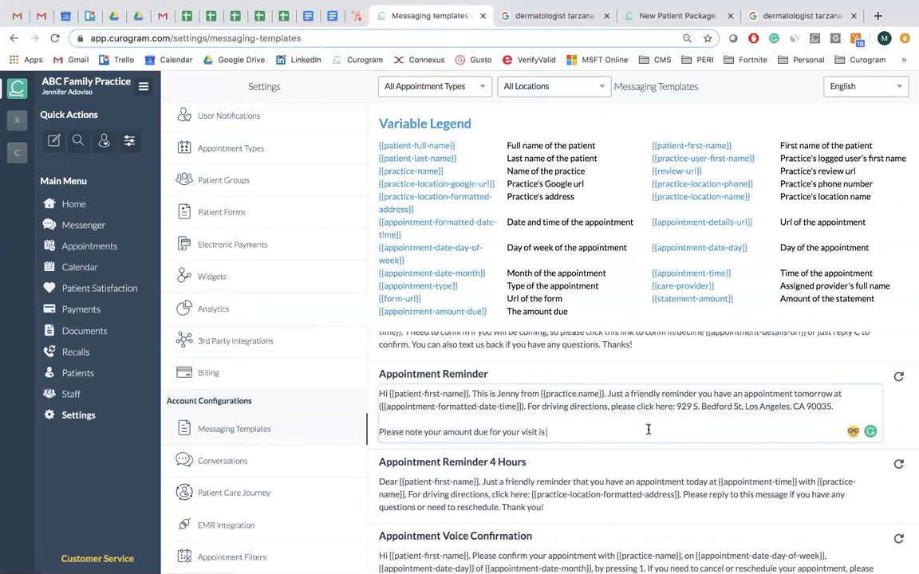
click(408, 312)
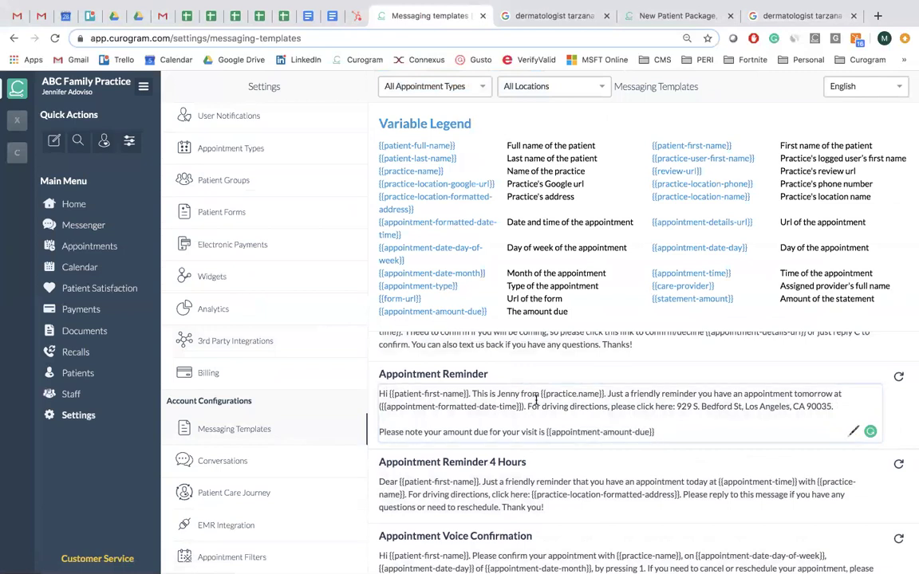
triple_click(652, 431)
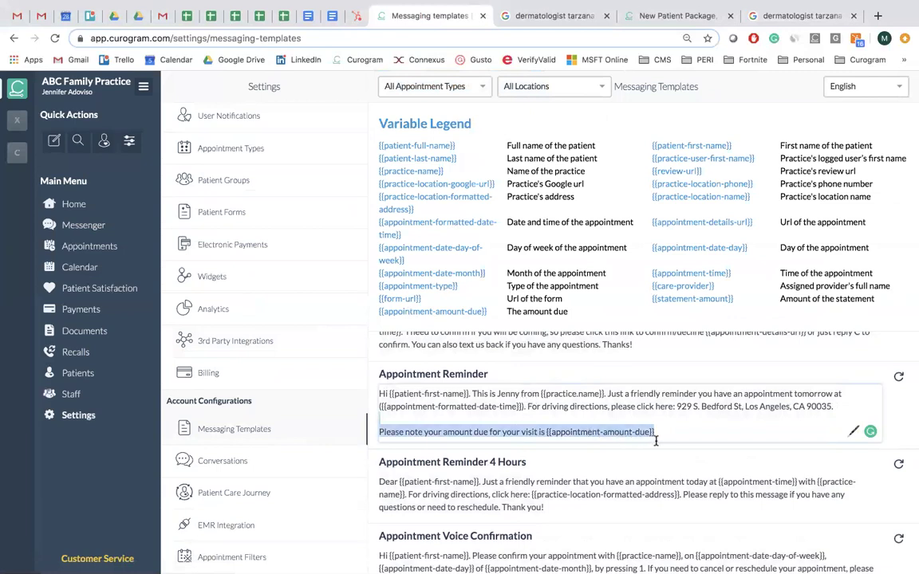
key(BackSpace)
key(BackSpace)
key(BackSpace)
click(631, 373)
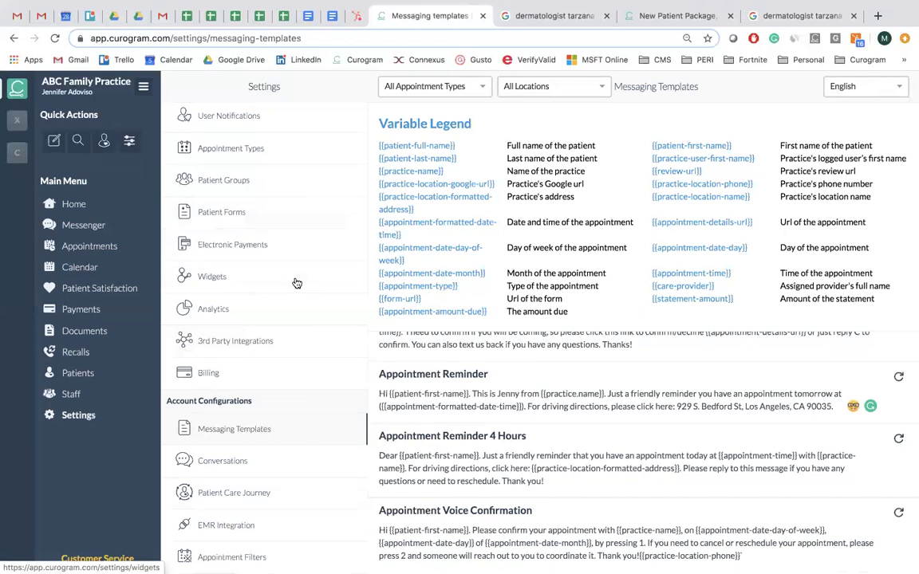
scroll(298, 268, up, 5)
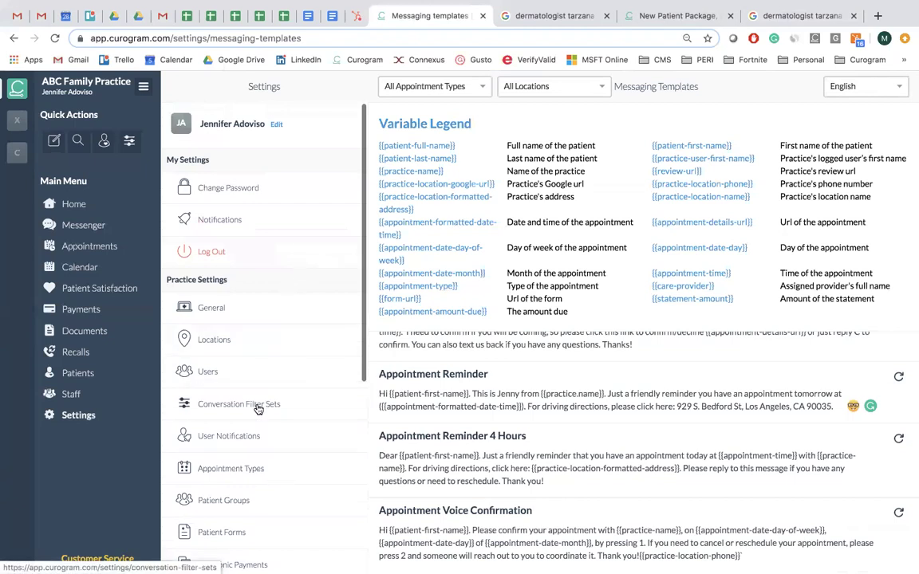
scroll(254, 411, down, 3)
scroll(255, 410, down, 3)
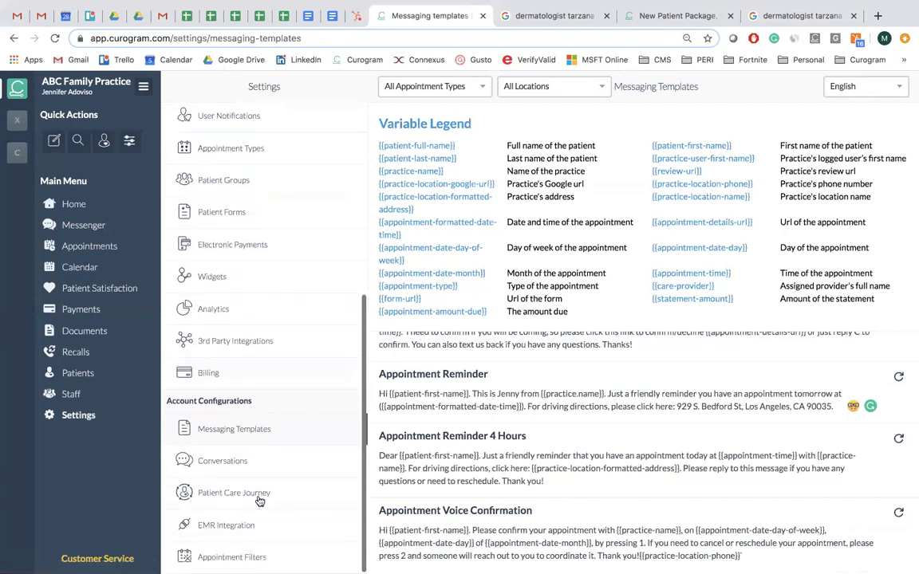
click(259, 495)
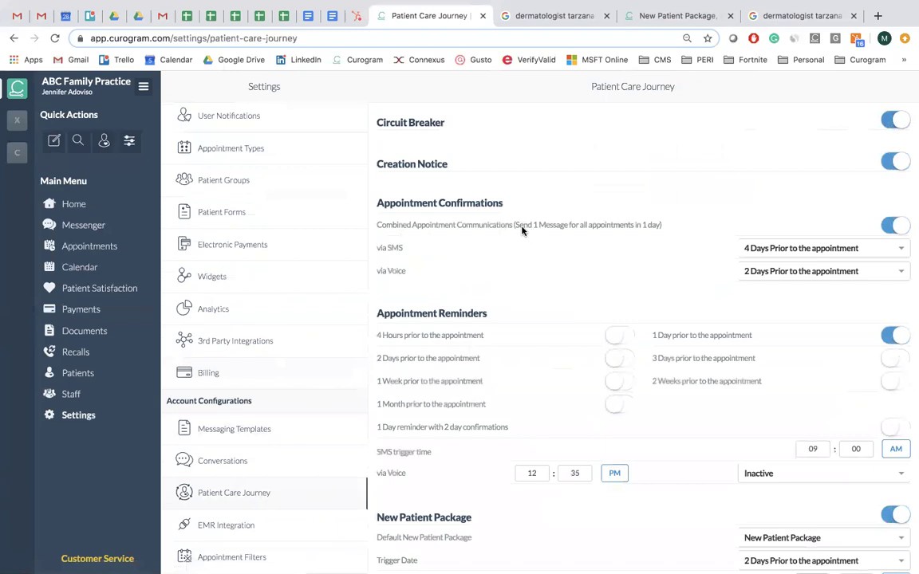
drag(517, 230, 653, 232)
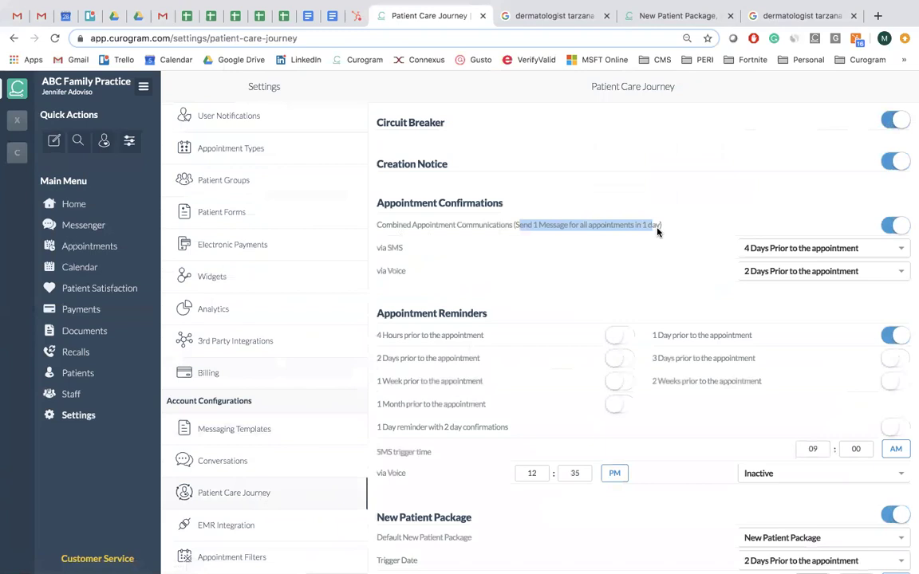
click(657, 230)
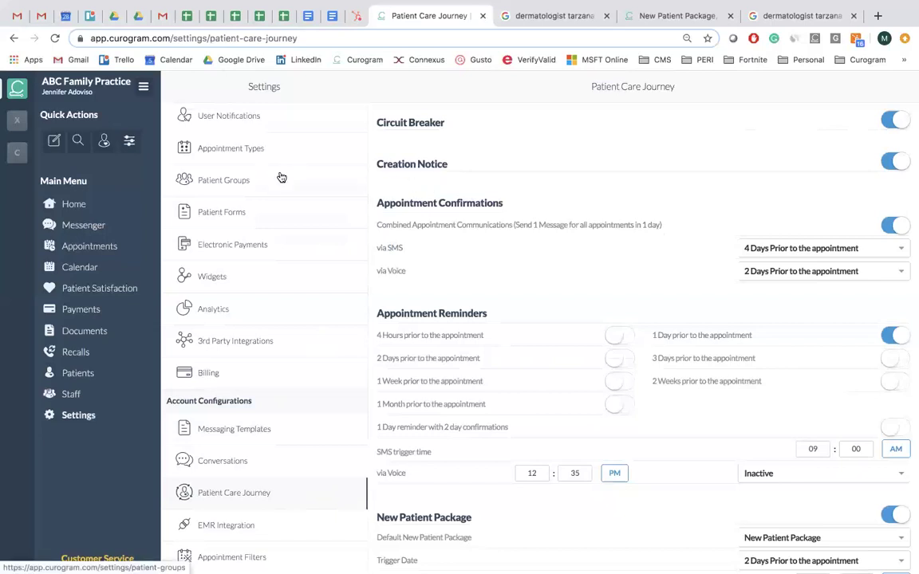
scroll(279, 176, up, 2)
scroll(281, 176, down, 2)
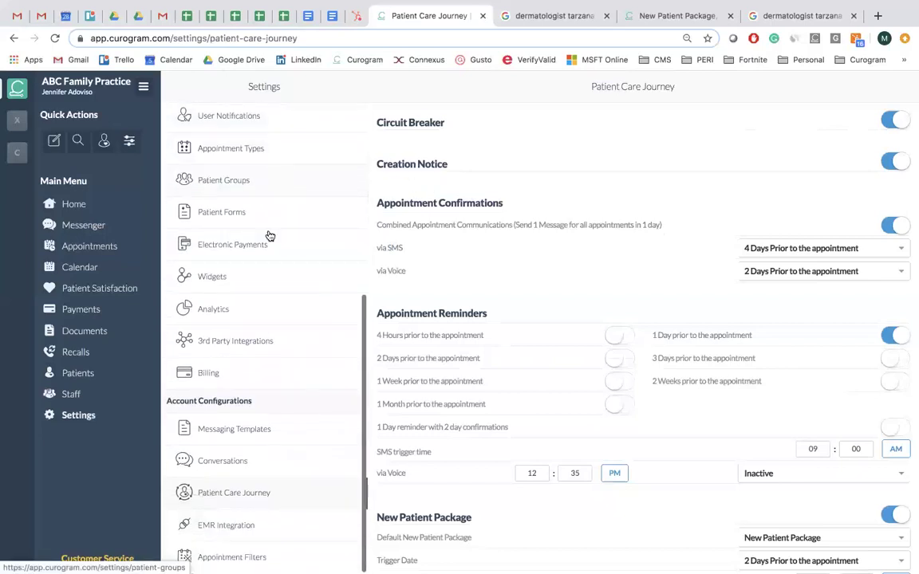
click(259, 434)
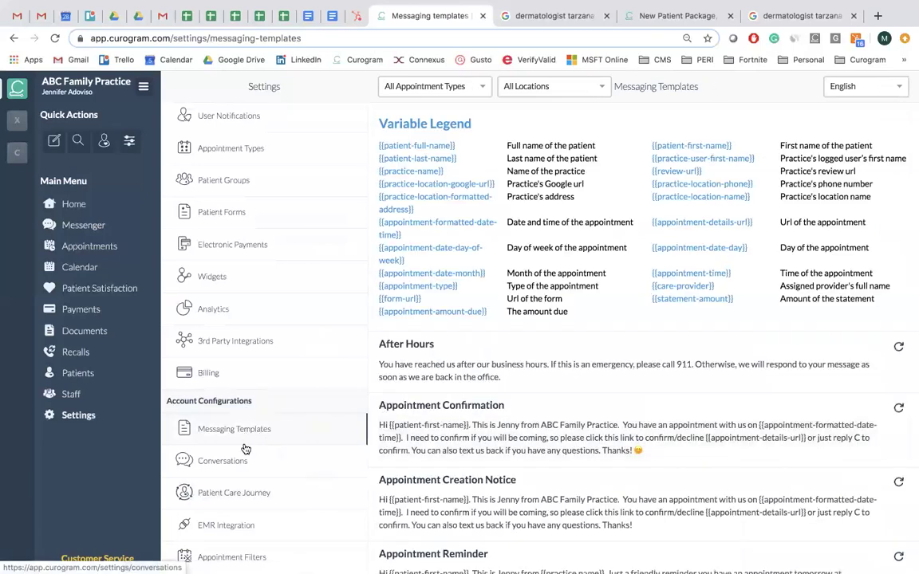
Check CT Scan's 20-minute offset in Appointment Types, then go to Messenger.
click(268, 162)
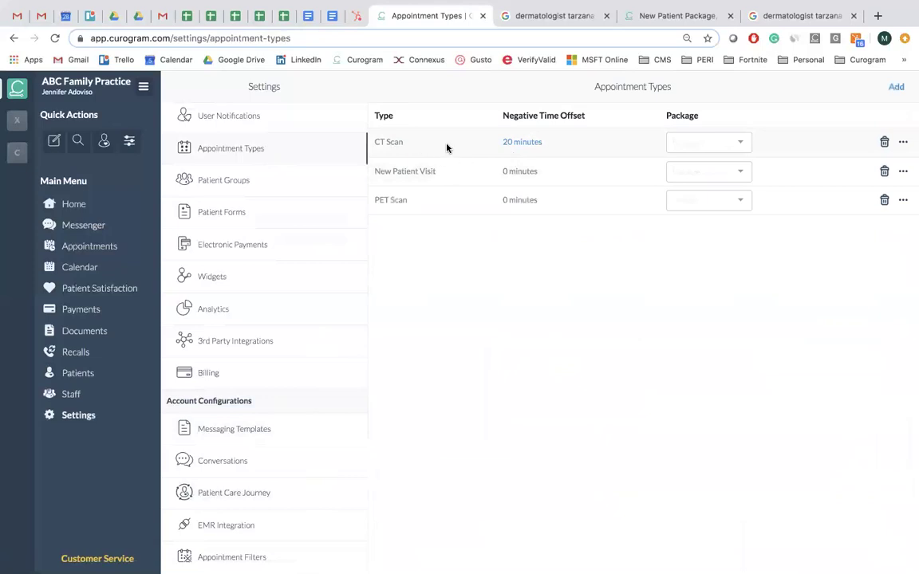
click(510, 142)
drag(506, 142, 525, 142)
click(88, 229)
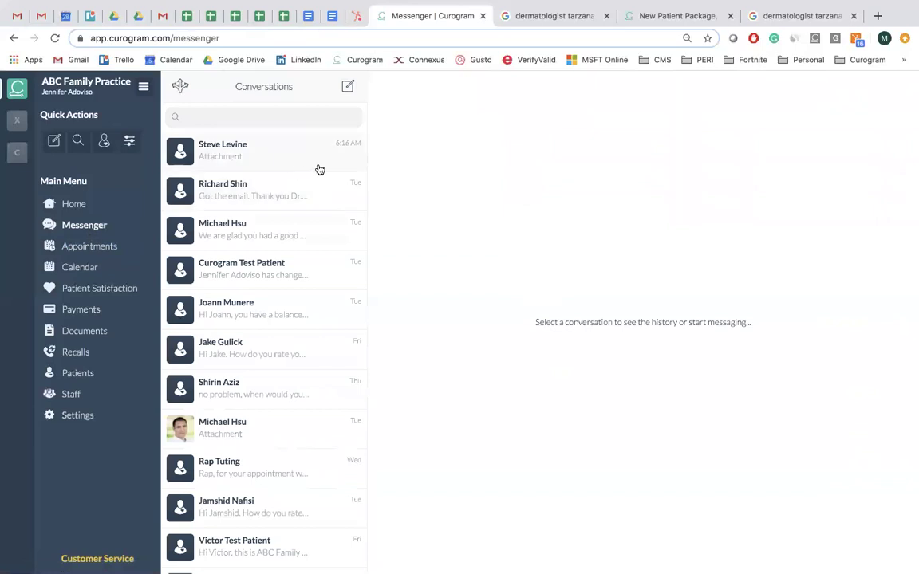
click(183, 86)
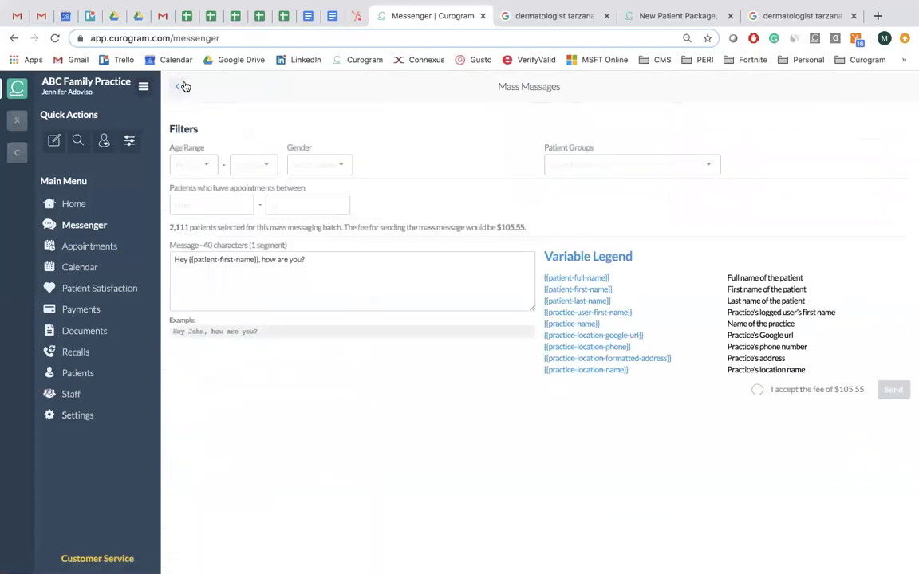
click(228, 204)
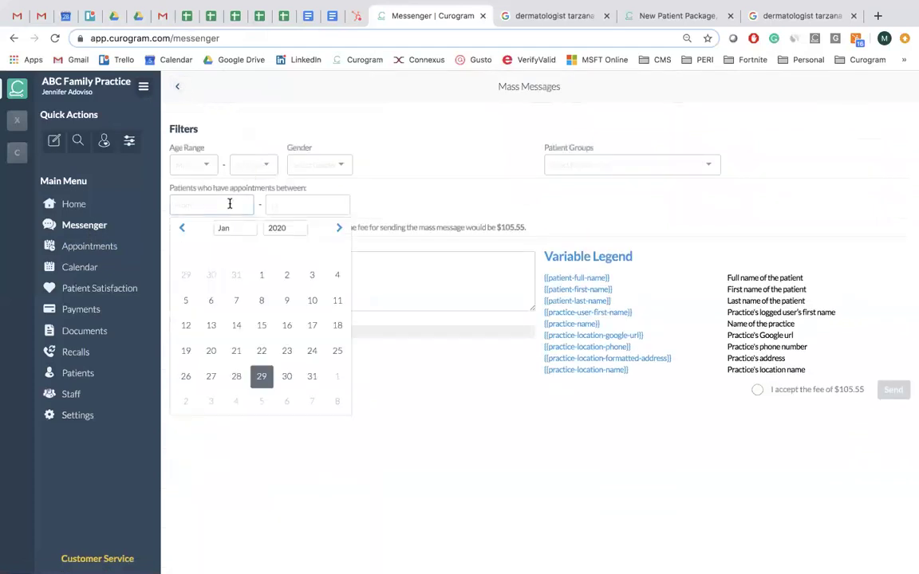
click(259, 379)
click(297, 204)
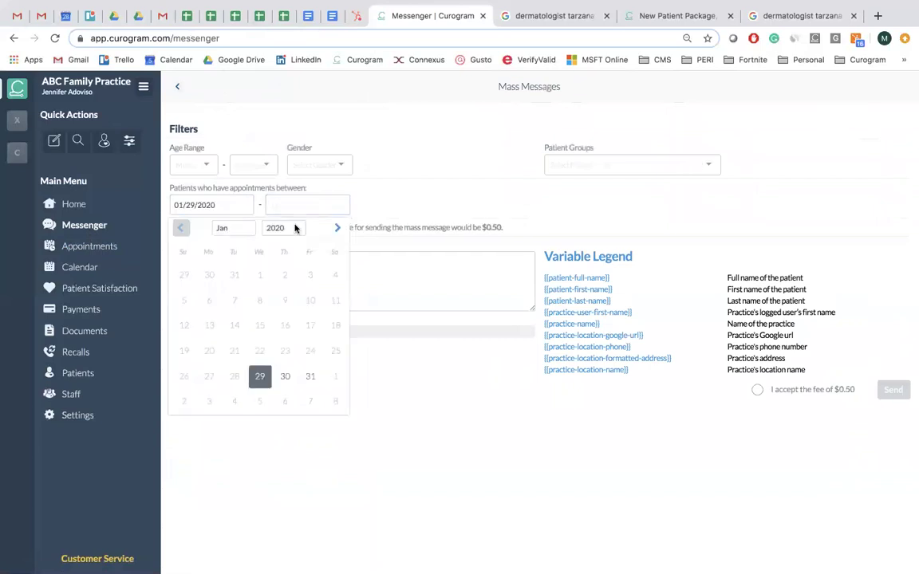
click(260, 377)
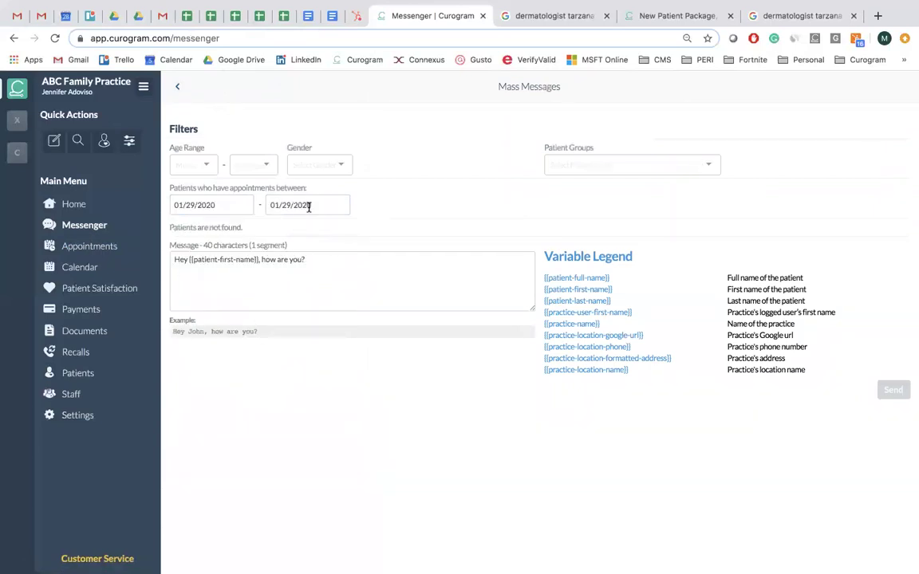
click(213, 261)
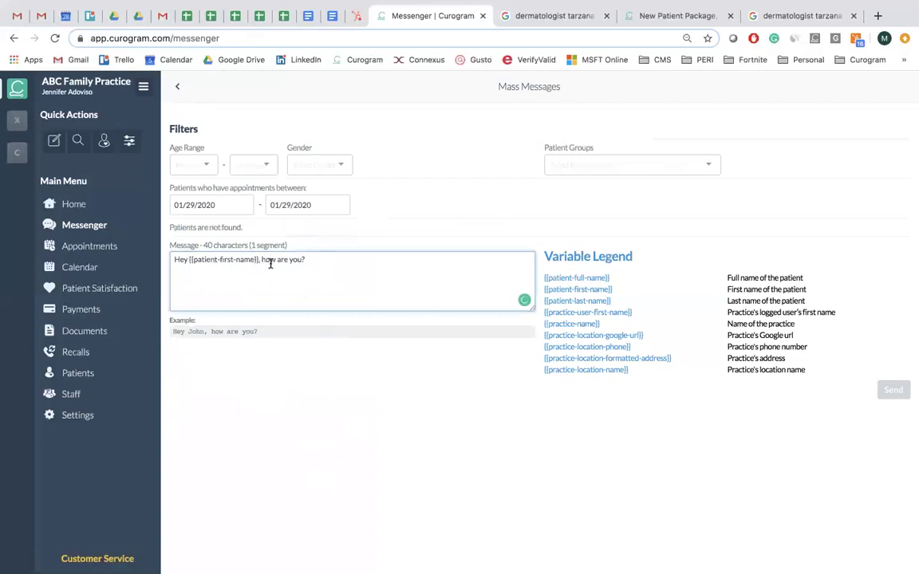
click(178, 87)
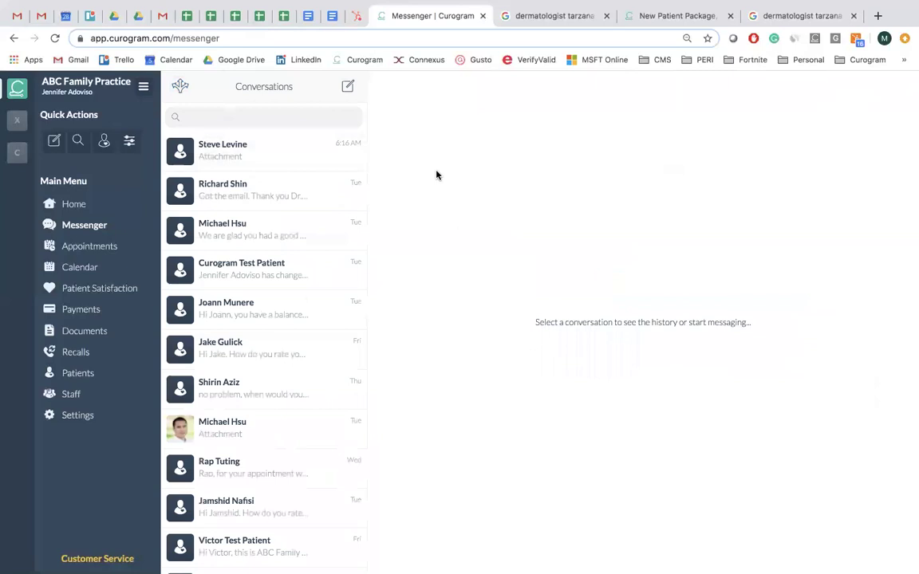
Switch to the Curogram Standard Pricing document and scroll to the Up to 1,000 column.
click(308, 17)
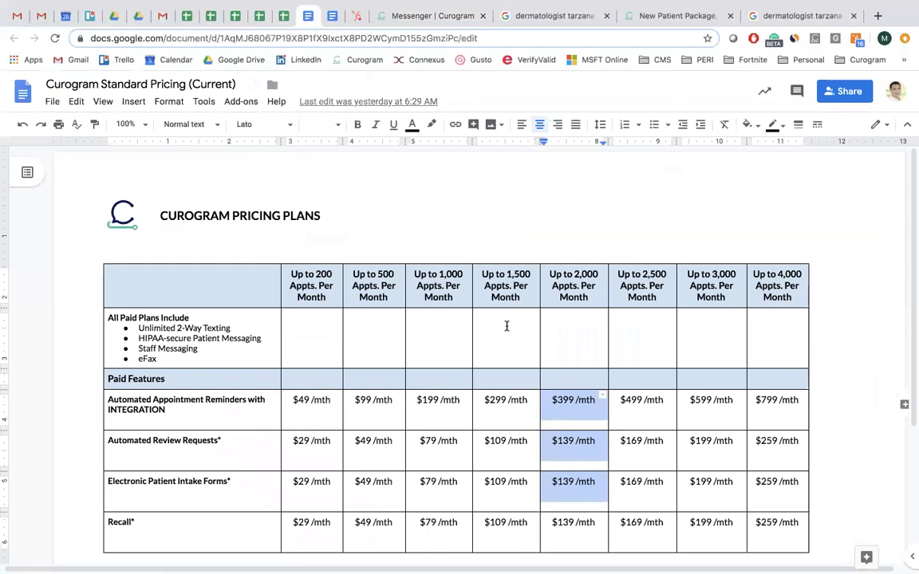
click(437, 294)
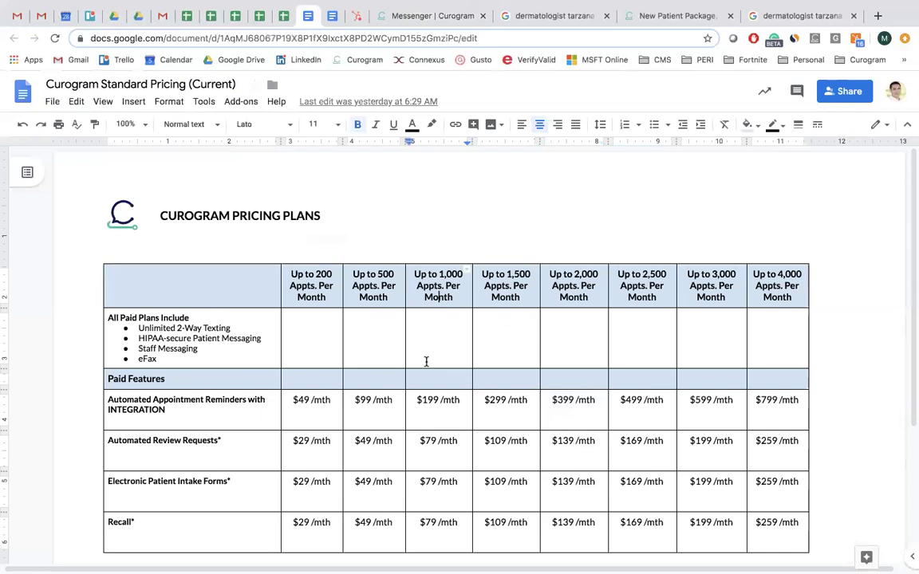
scroll(426, 334, down, 1)
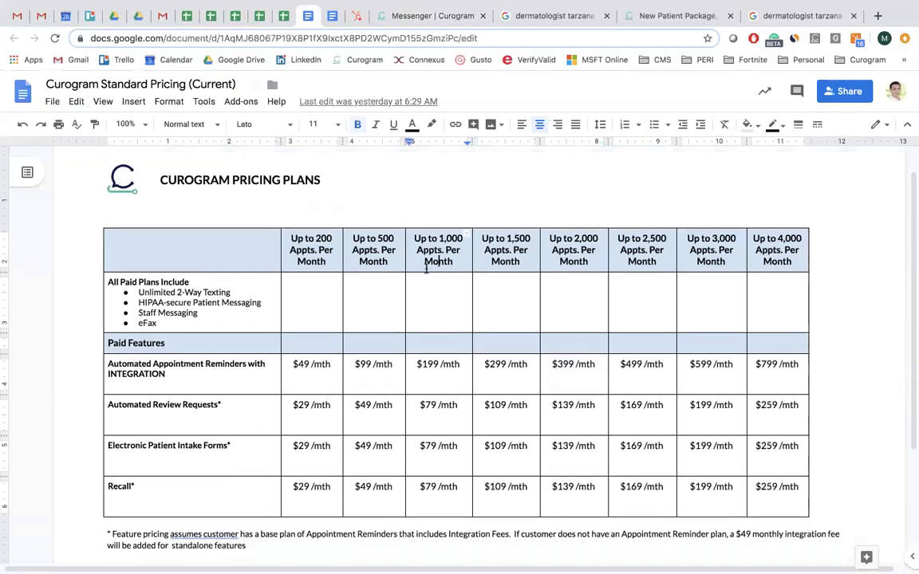
shift+click(432, 280)
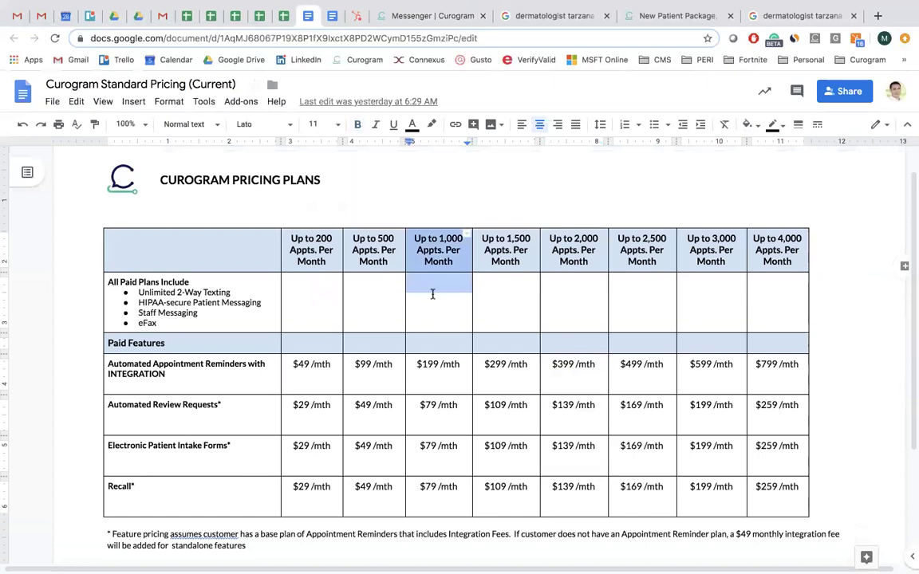
scroll(432, 319, down, 2)
click(461, 316)
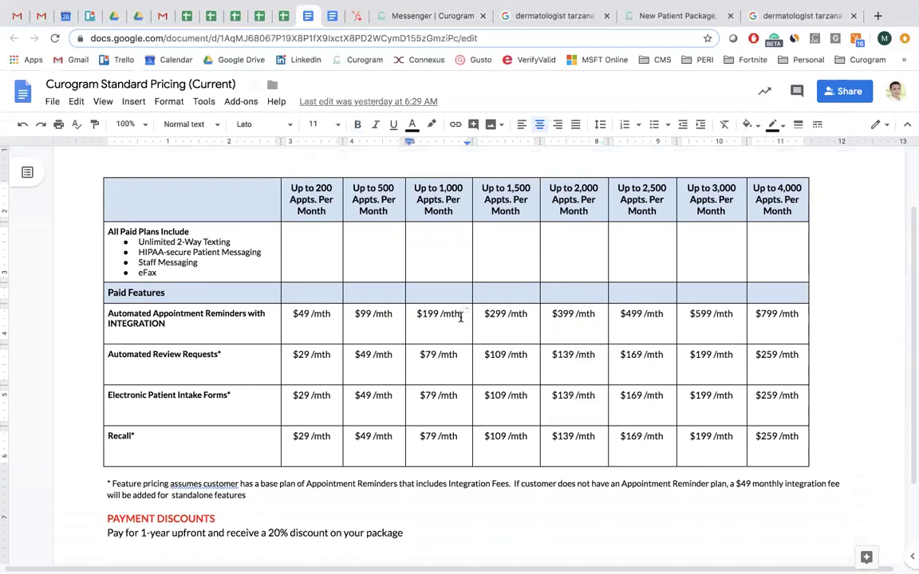
Highlight the $79 /mth Review Requests and $199 /mth prices while reviewing them.
click(440, 355)
drag(419, 354, 456, 357)
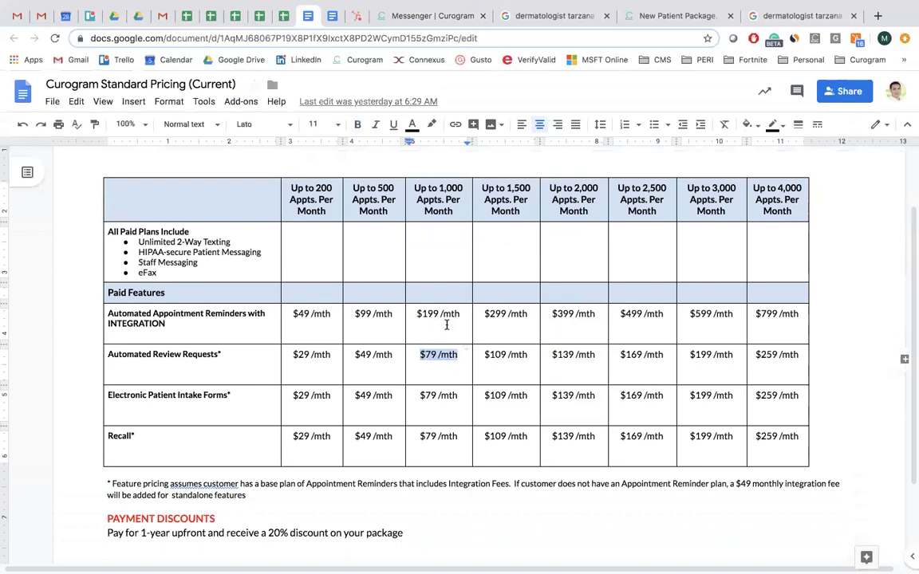
click(437, 395)
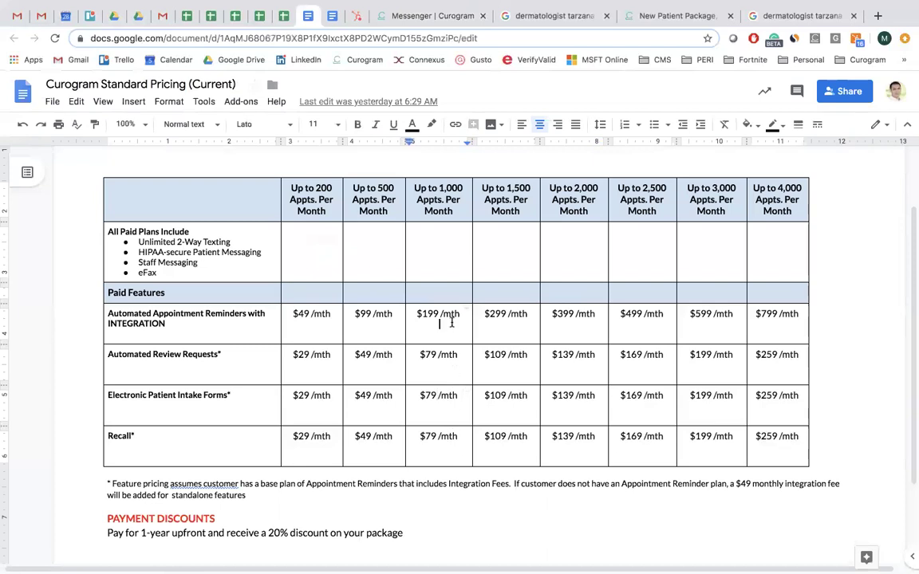
drag(451, 322, 456, 360)
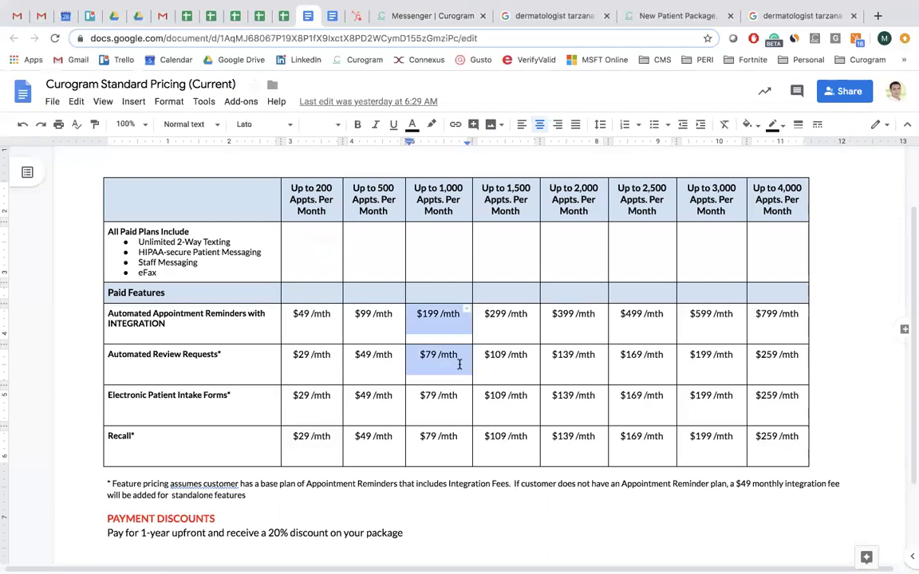
click(443, 401)
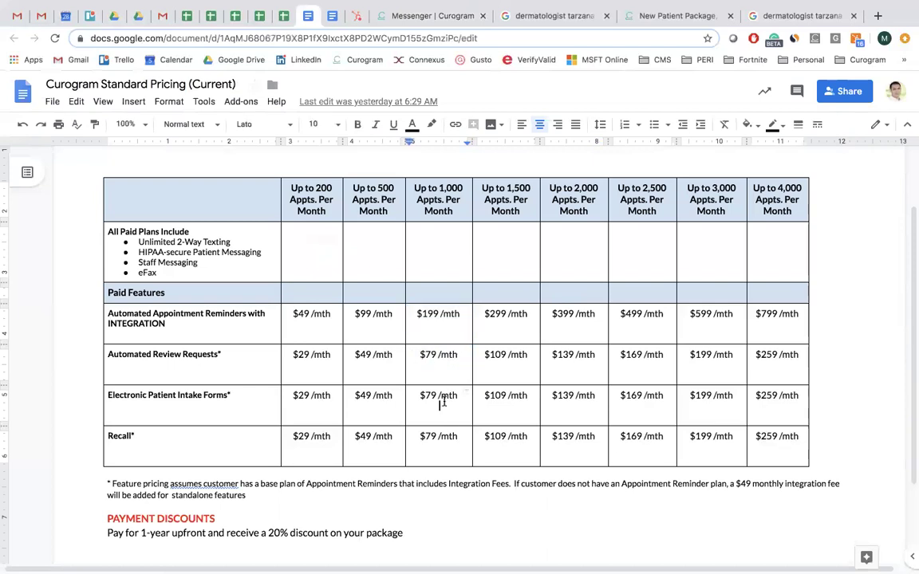